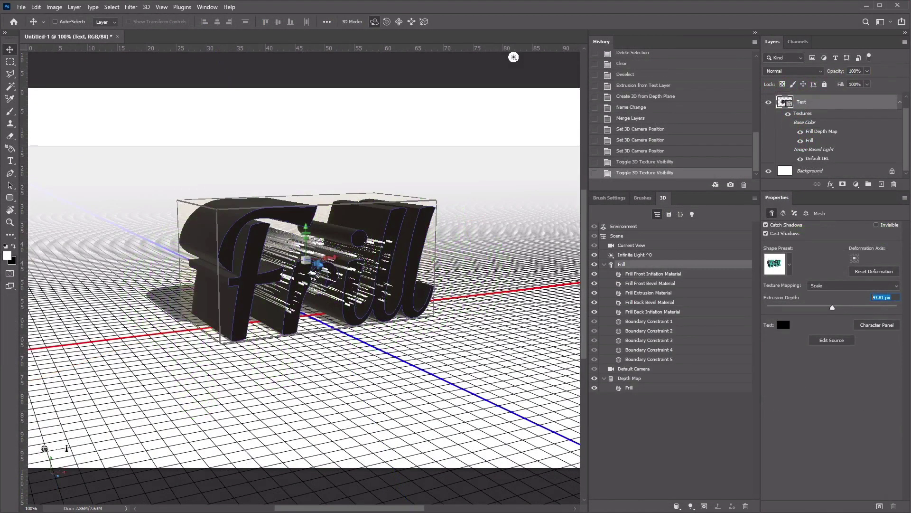
Step: Apply the Frill text's extrusion depth and flatten the Depth Map mesh along its Z axis
key(Return)
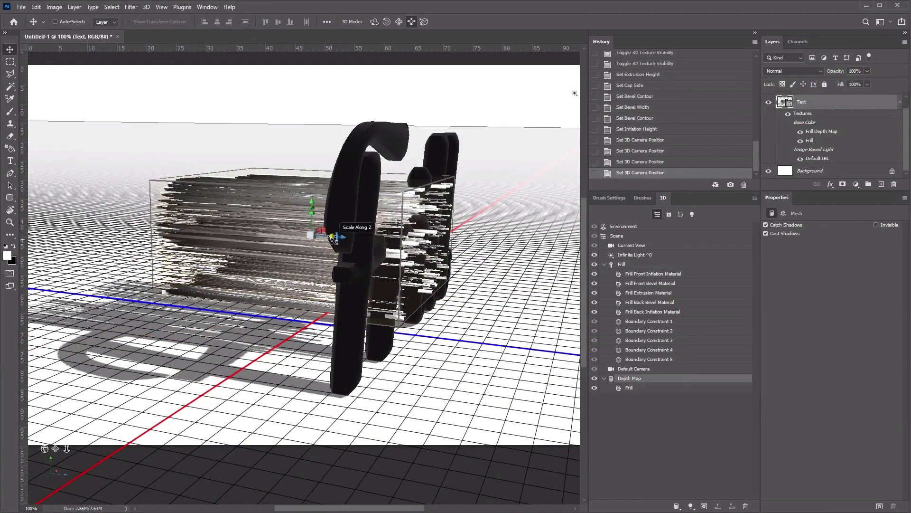
drag(324, 238, 224, 233)
click(469, 287)
click(375, 21)
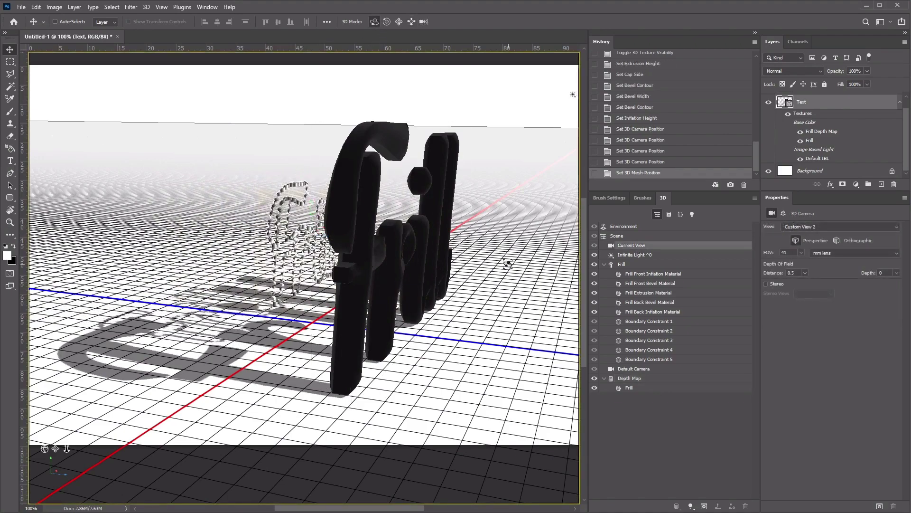
drag(508, 263, 440, 214)
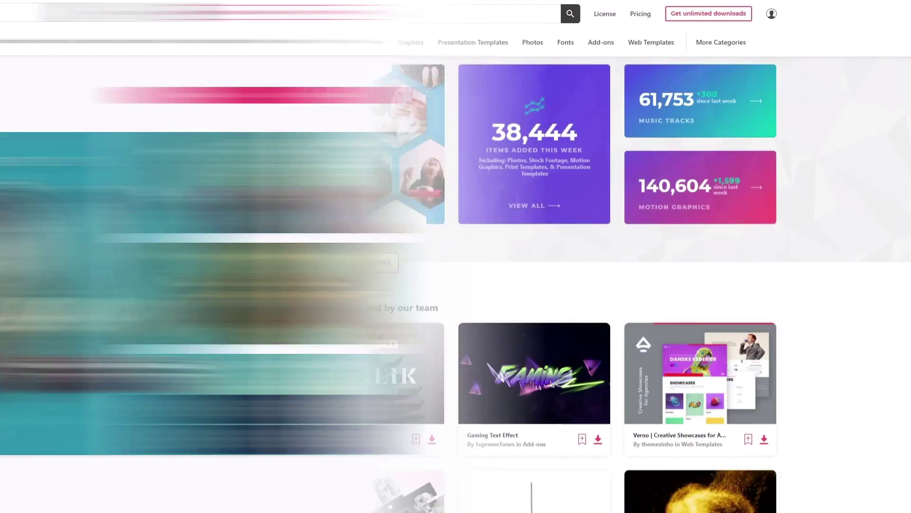
Step: Switch to Envato Elements and browse its curated assets and graphics listings
scroll(456, 285, down, 10)
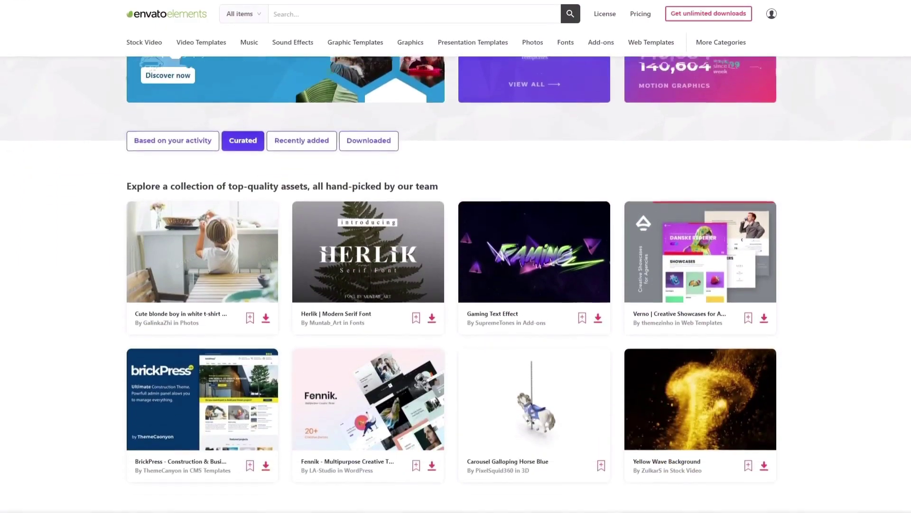
scroll(456, 285, down, 6)
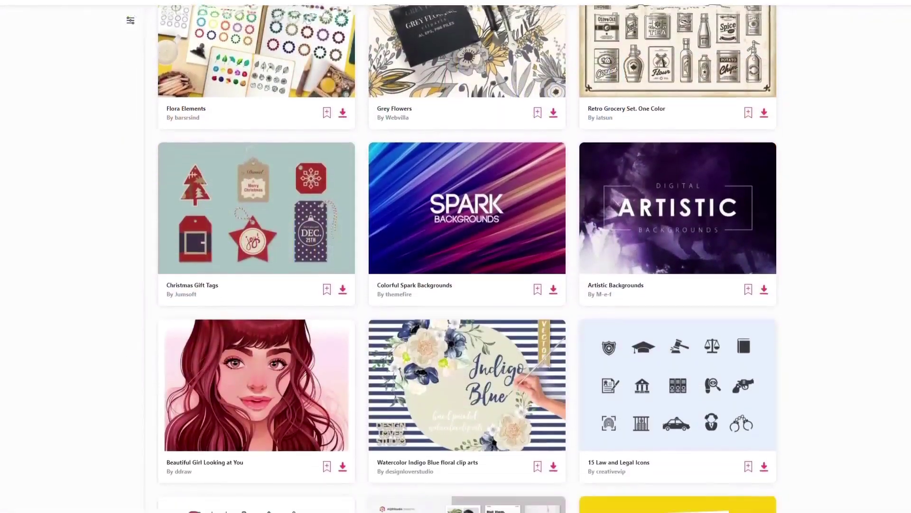
scroll(456, 285, down, 10)
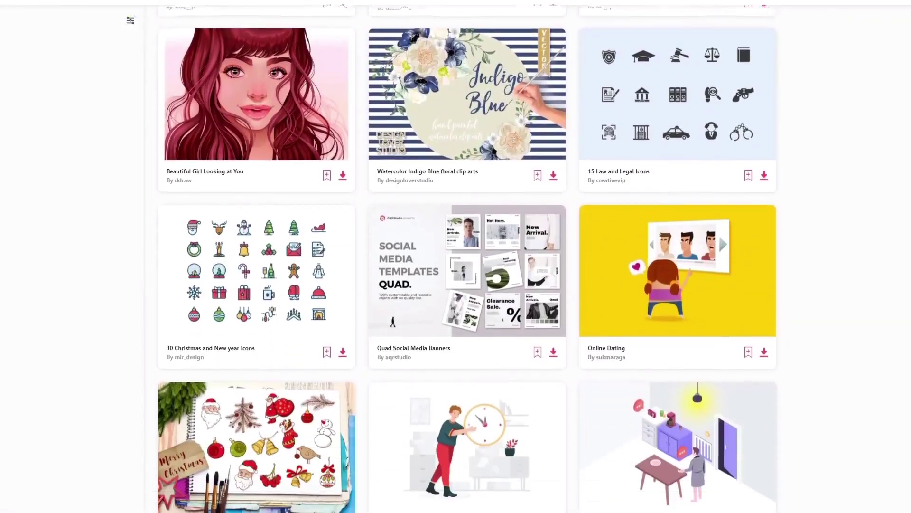
scroll(455, 285, down, 10)
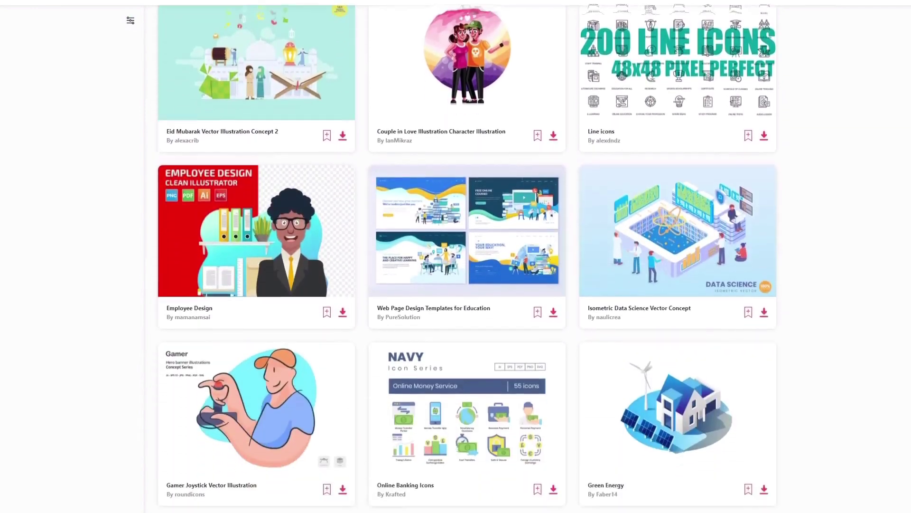
scroll(456, 285, down, 8)
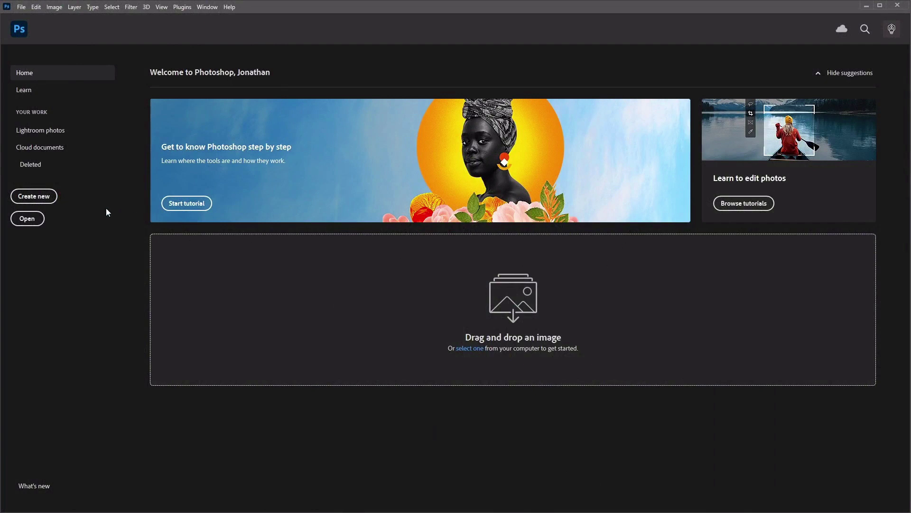
Step: In Photoshop, create a 1250 × 800 px document at 72 pixels/inch in RGB Color with a white background
click(34, 196)
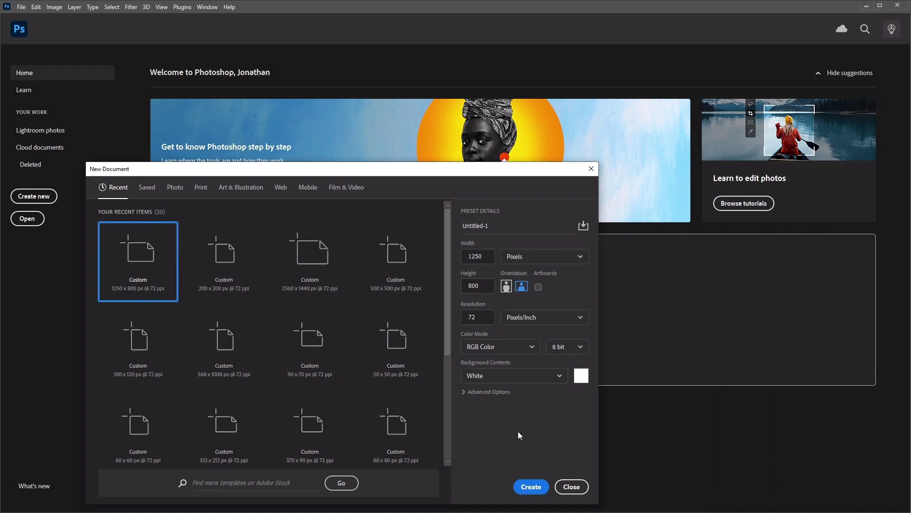
click(541, 488)
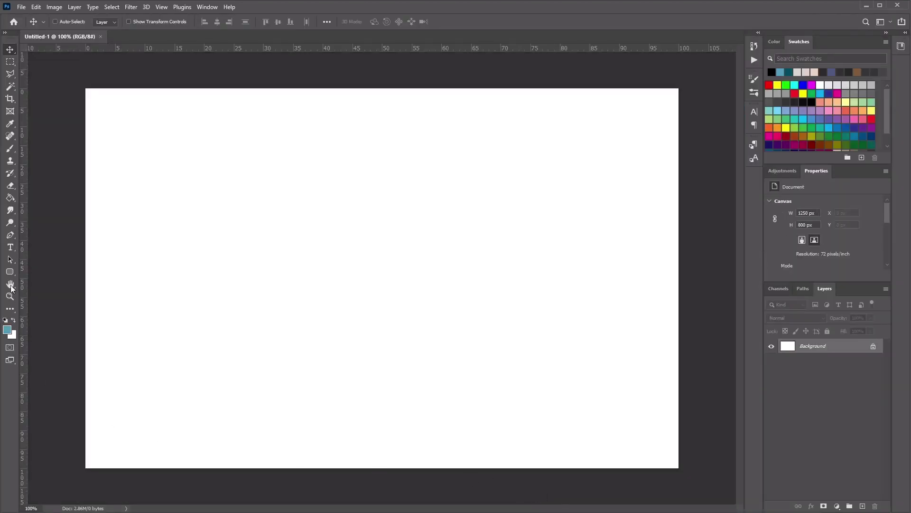
Step: Add the text "Frill" in black 350 px Shintia Script and move it to the middle of the canvas
click(14, 250)
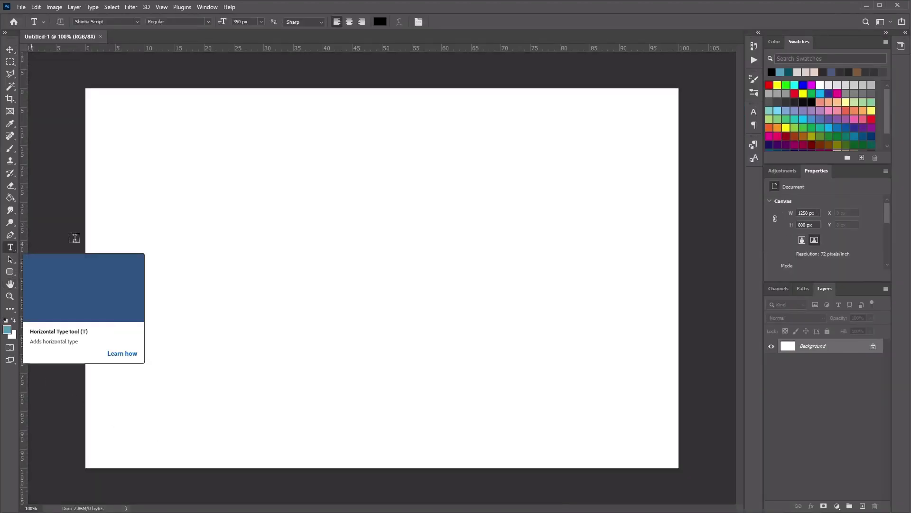
click(343, 241)
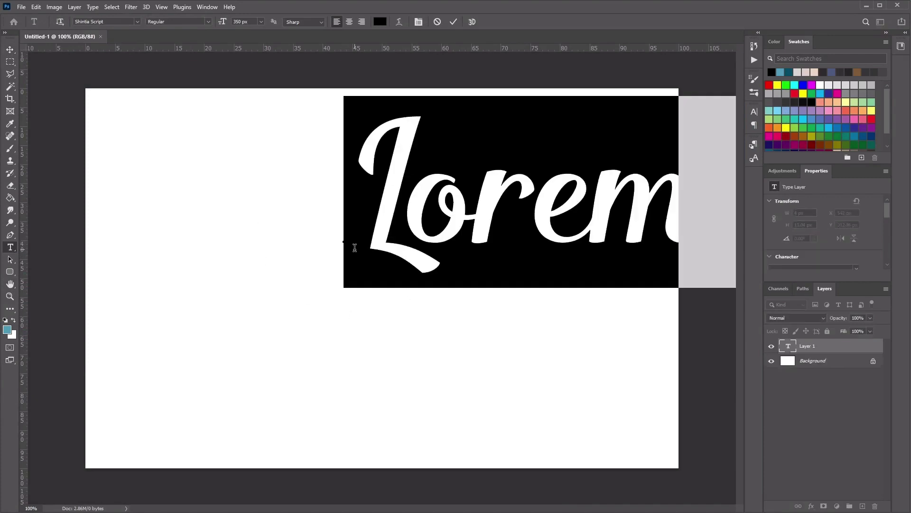
text(Frill)
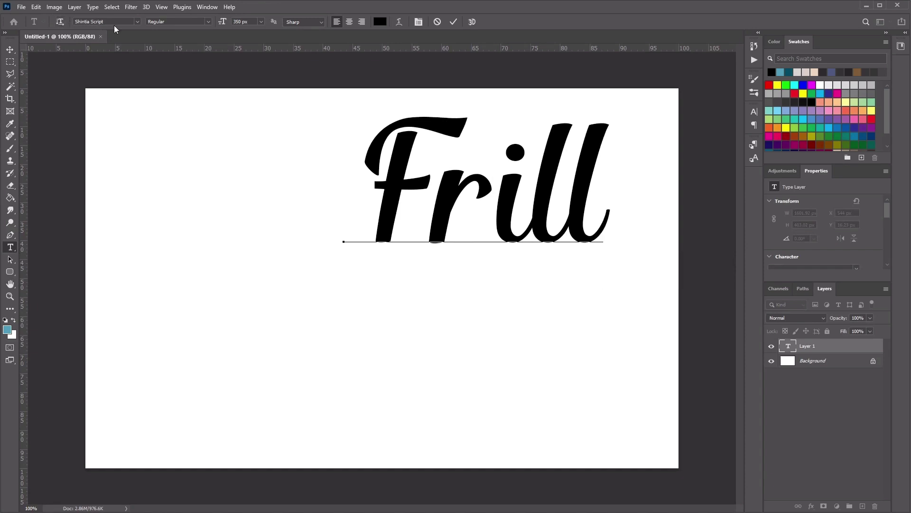
click(10, 50)
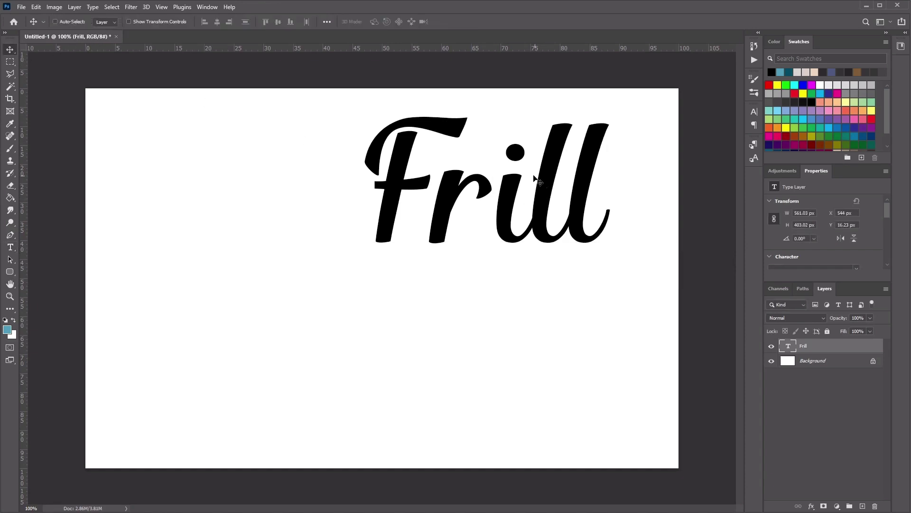
drag(519, 165, 414, 249)
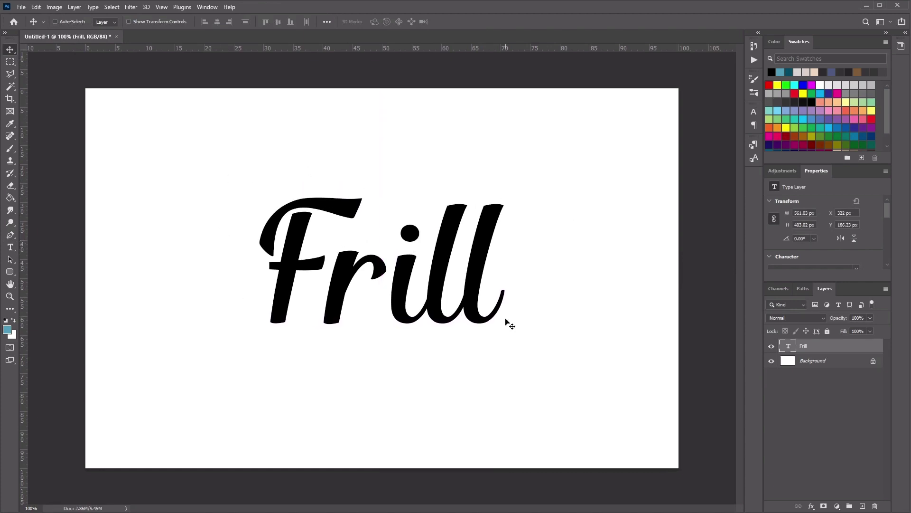
Step: Create a work path from the Frill text layer and merge its overlapping shape components
right_click(812, 348)
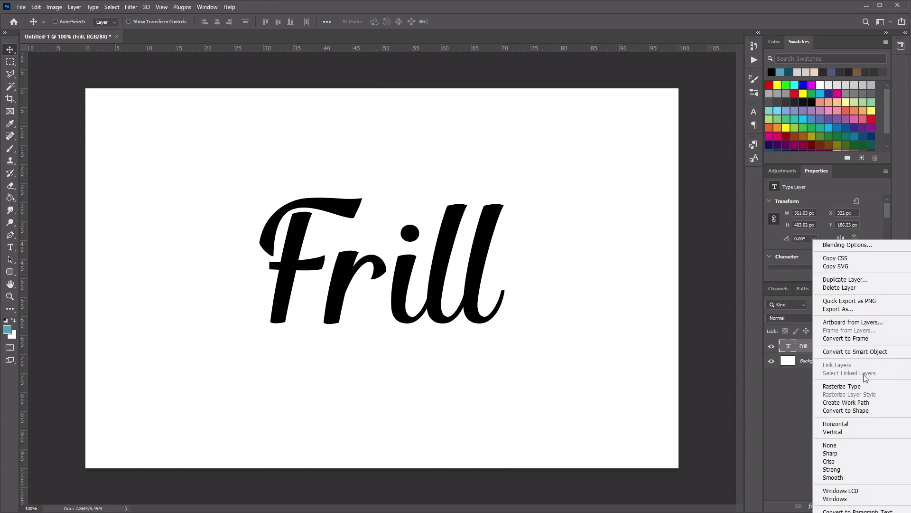
click(860, 403)
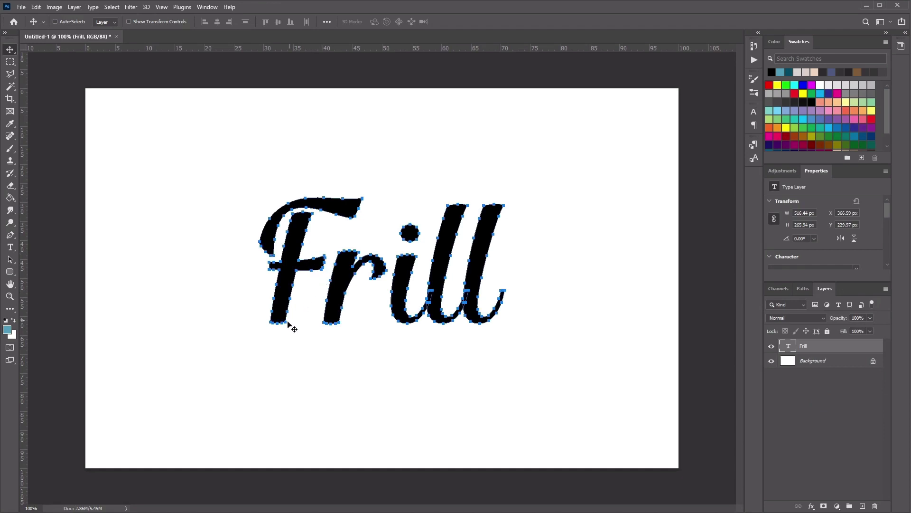
key(a)
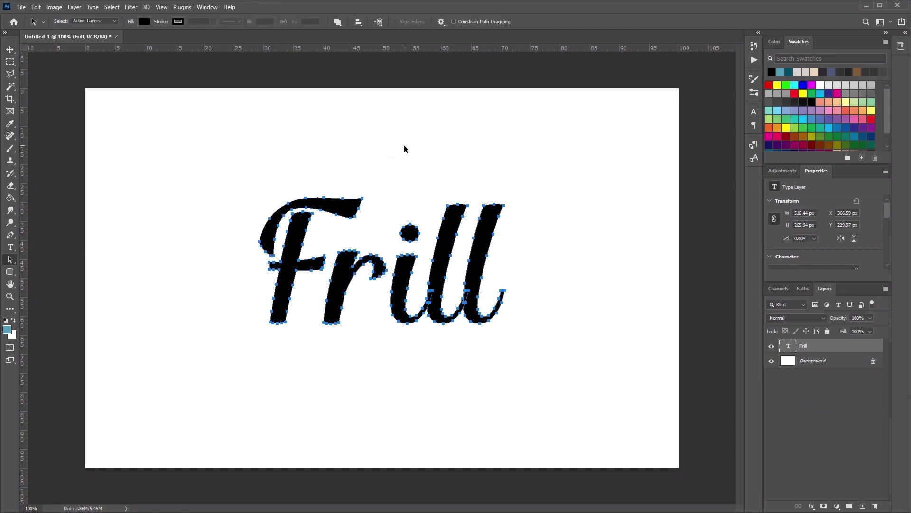
click(337, 23)
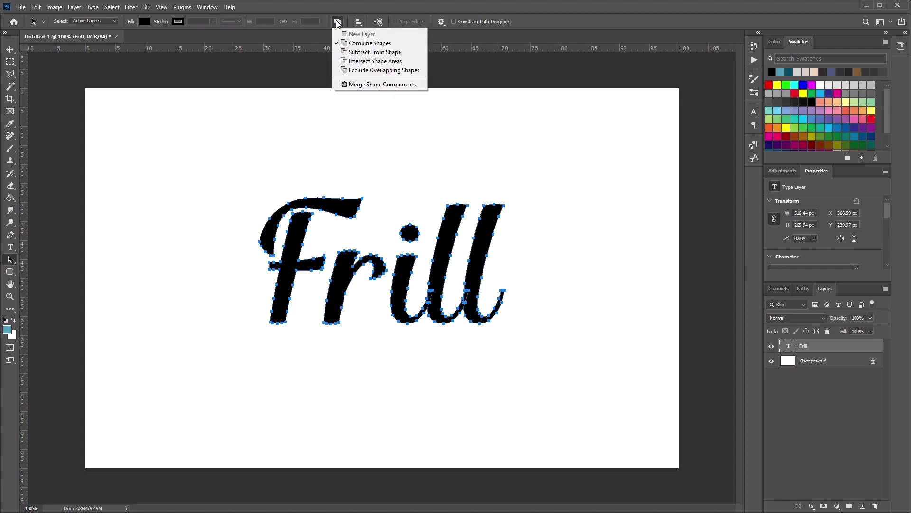
click(404, 86)
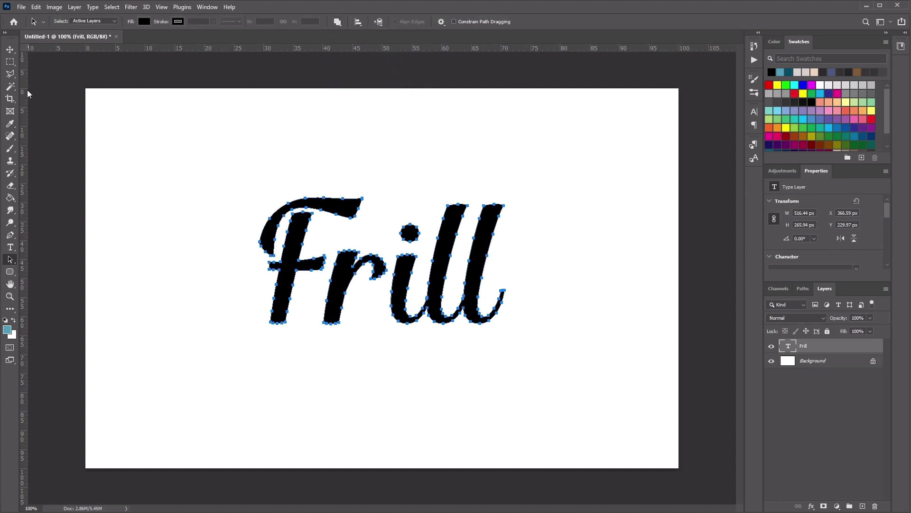
Step: Draw a small rectangular marquee selection across the outer edge of the F's stem
click(14, 67)
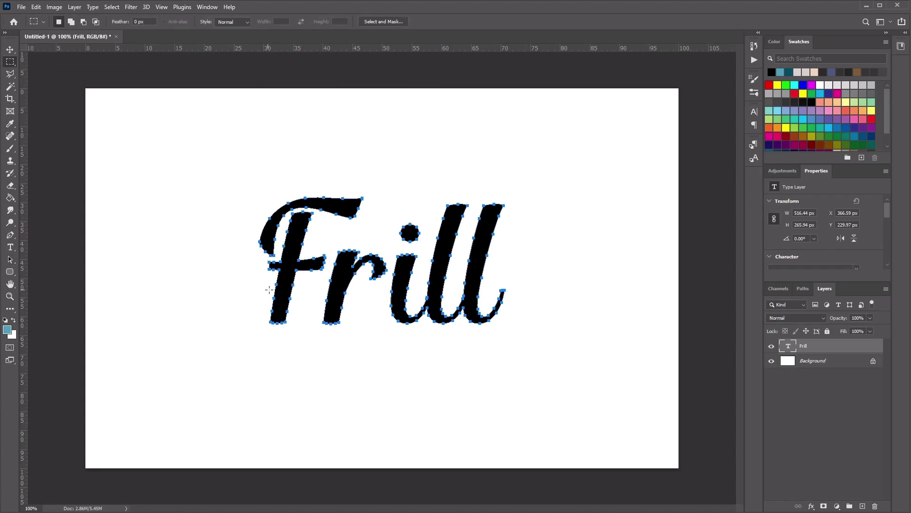
drag(268, 291, 281, 297)
key(ctrl+plus)
key(ctrl+plus)
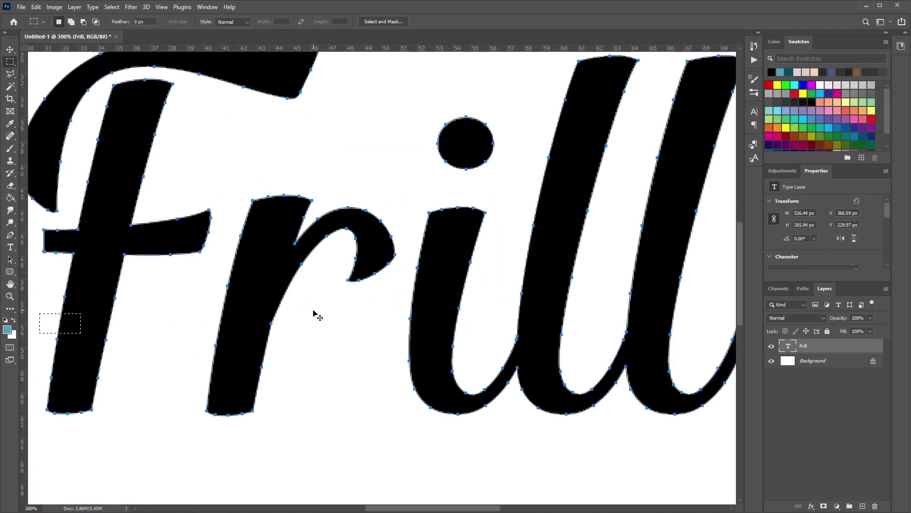
drag(216, 252, 386, 246)
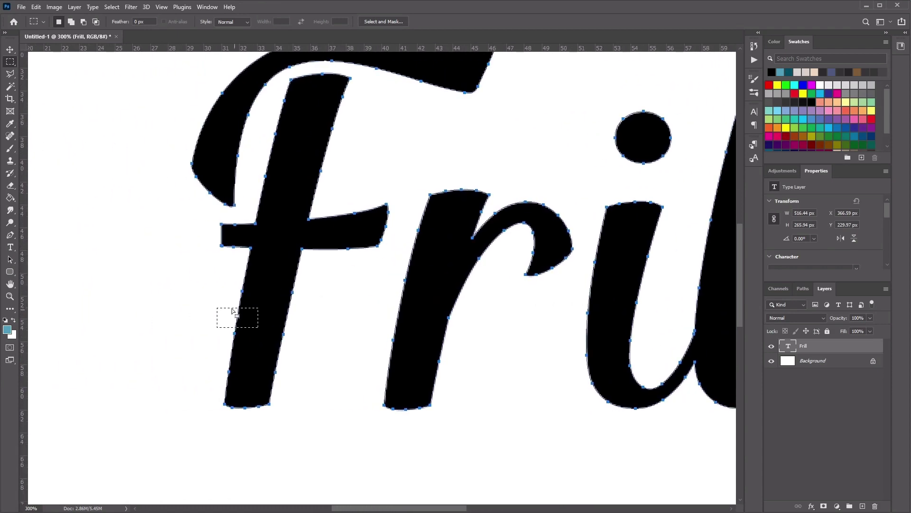
drag(222, 307, 251, 324)
Step: Add a new layer above the text and name it Pattern
click(862, 506)
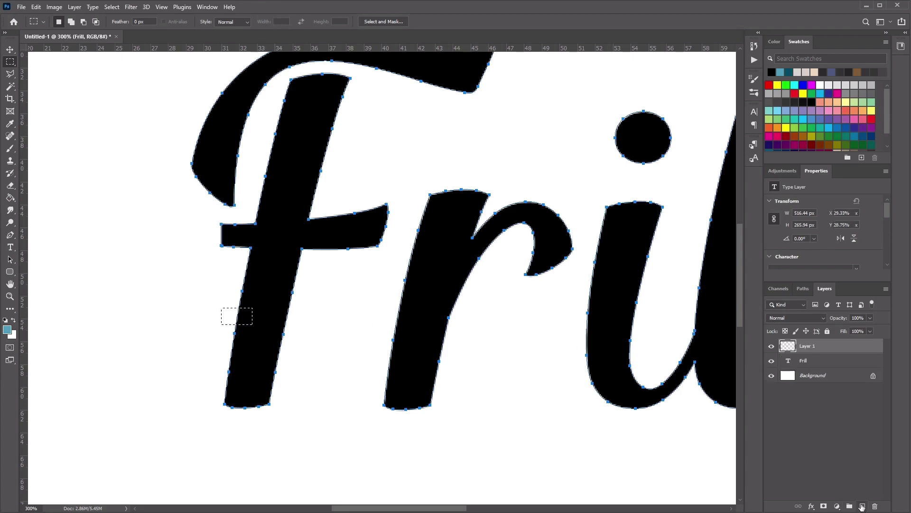
double_click(811, 348)
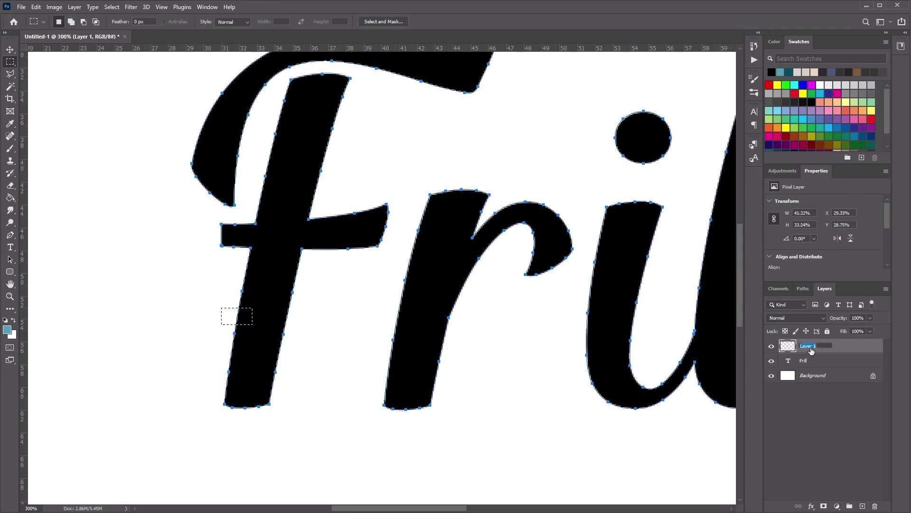
text(Pattern)
Step: Activate the Gradient tool and set the foreground color to white and the background color to black (000000)
click(10, 197)
click(49, 199)
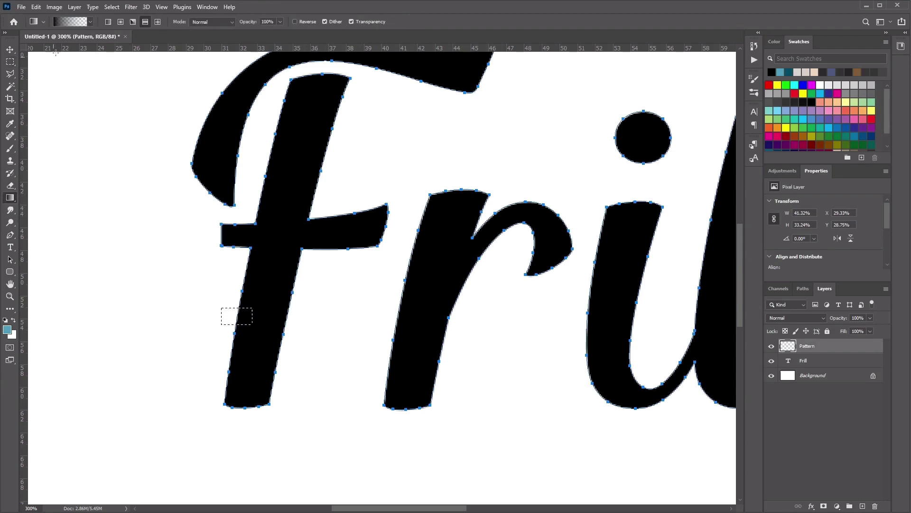
click(7, 331)
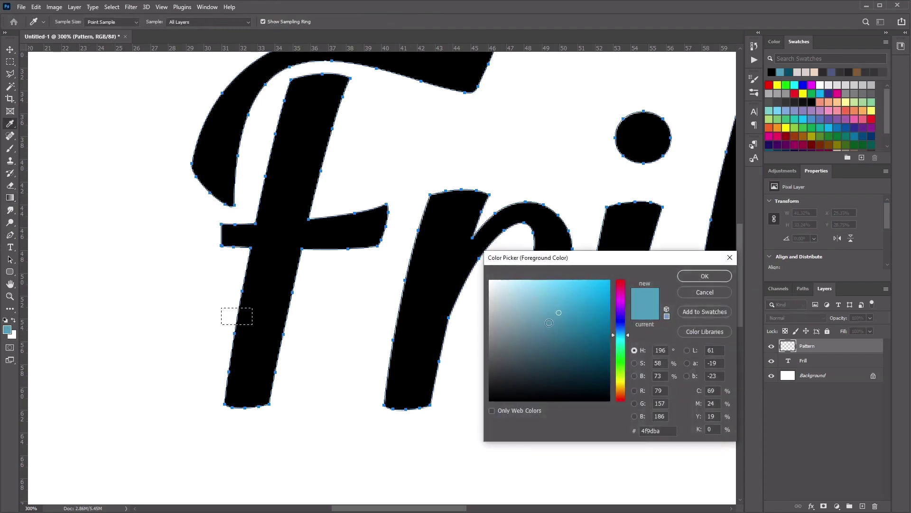
drag(549, 323, 455, 259)
click(682, 278)
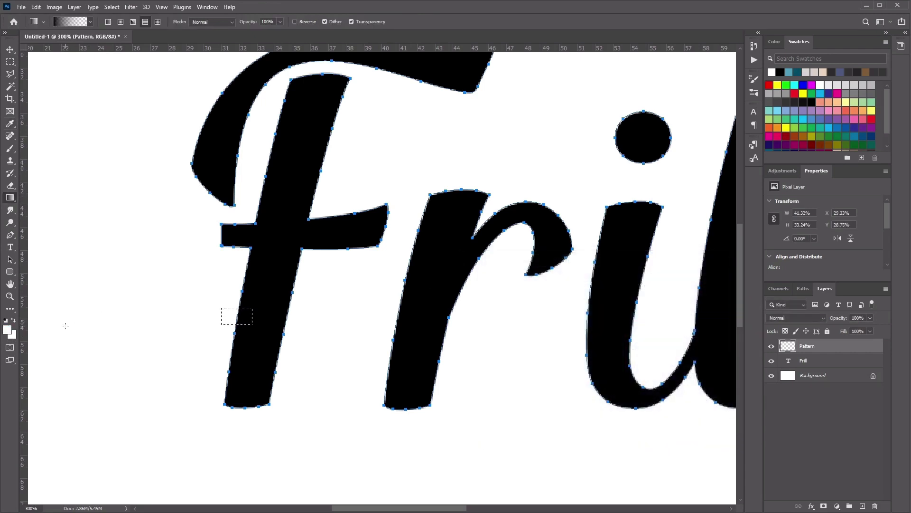
click(13, 334)
click(557, 332)
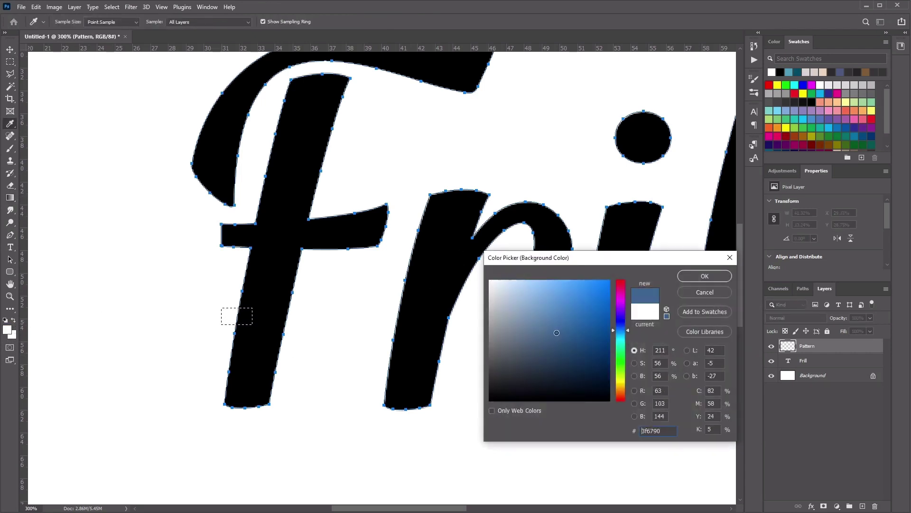
drag(557, 333, 458, 456)
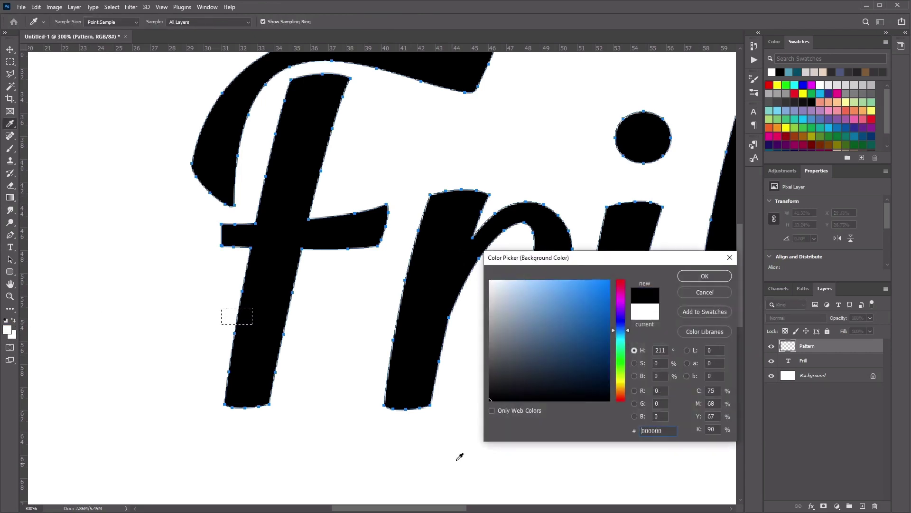
click(705, 277)
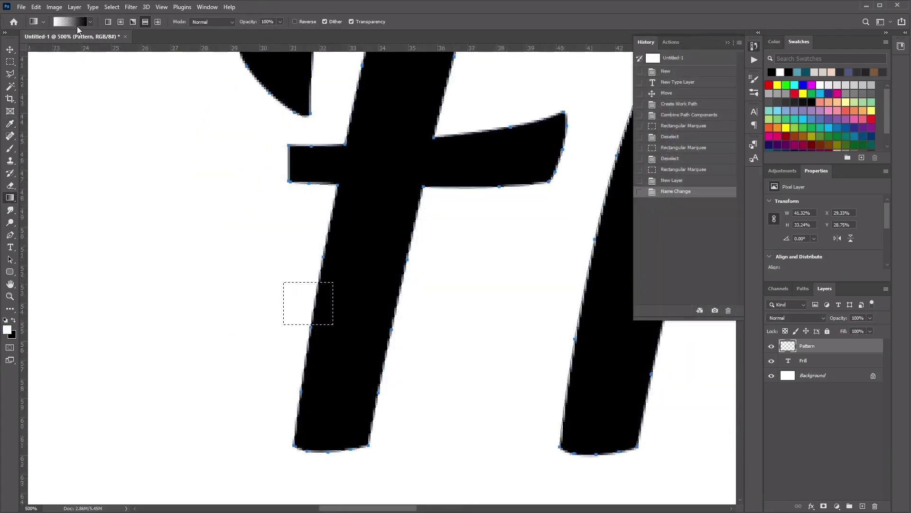
Step: Fill the marquee on the Pattern layer with a reflected Foreground to Background gradient, white at the center and black at the upper and lower edges
click(76, 23)
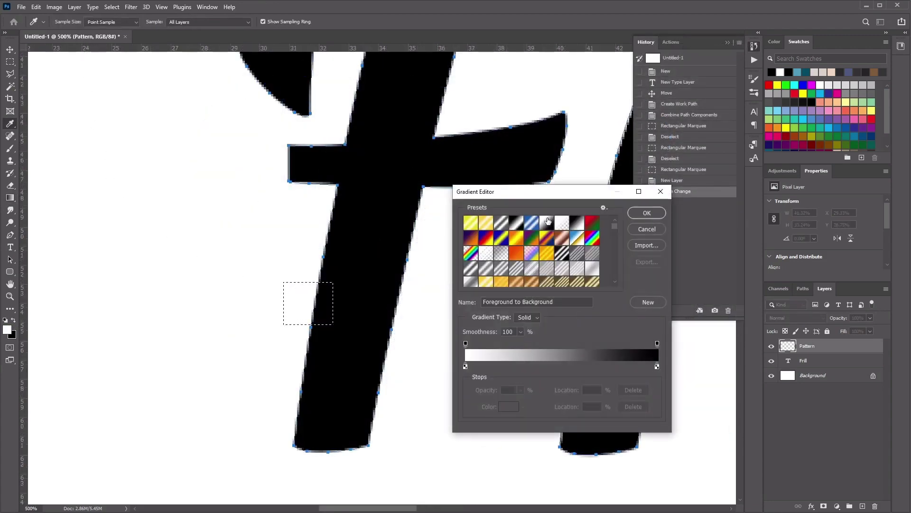
click(547, 220)
click(648, 213)
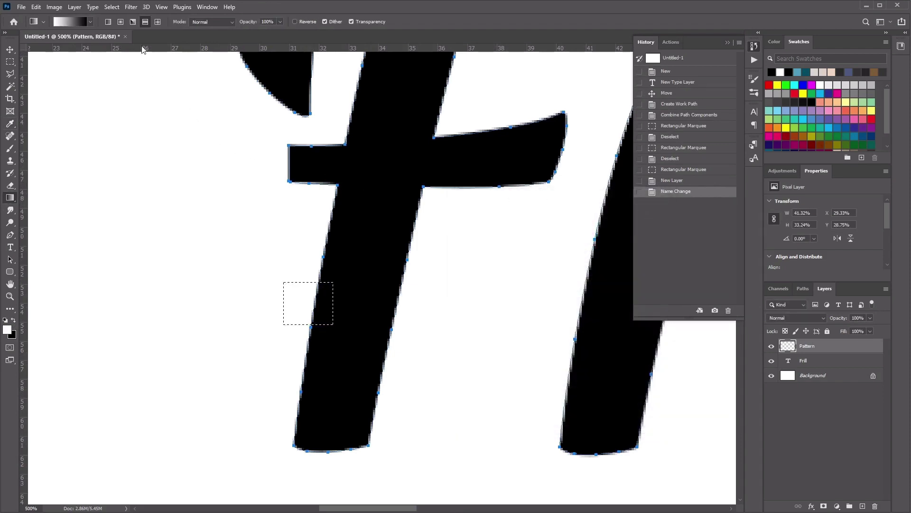
click(145, 22)
drag(304, 301, 305, 301)
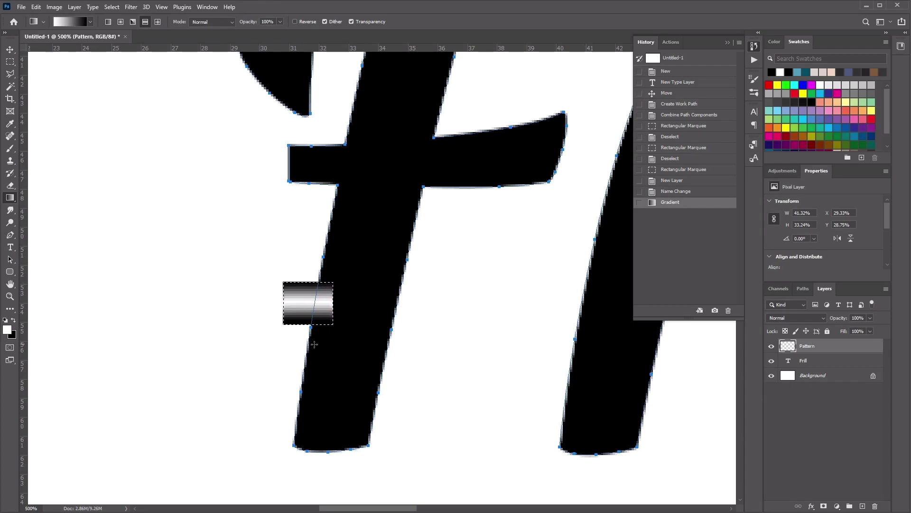
Step: Define the gradient inside the marquee as a pattern named Frill and deselect the marquee
click(36, 7)
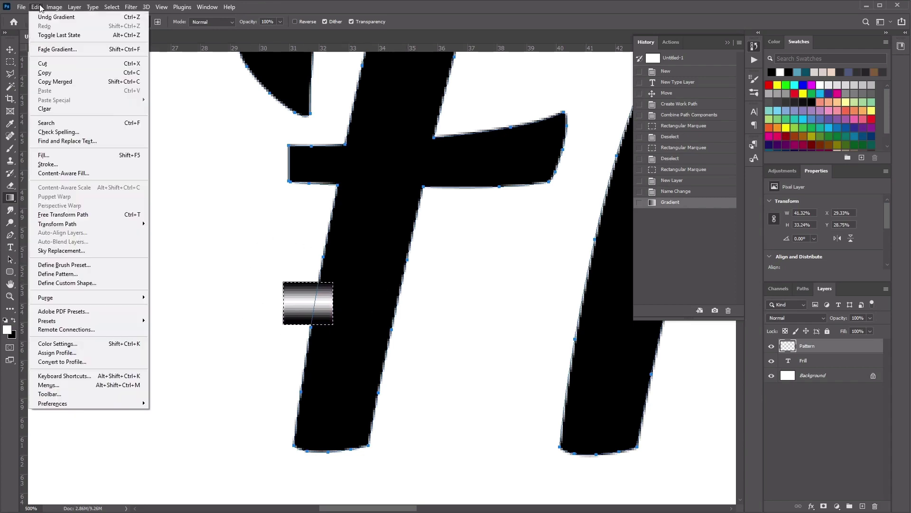
click(73, 274)
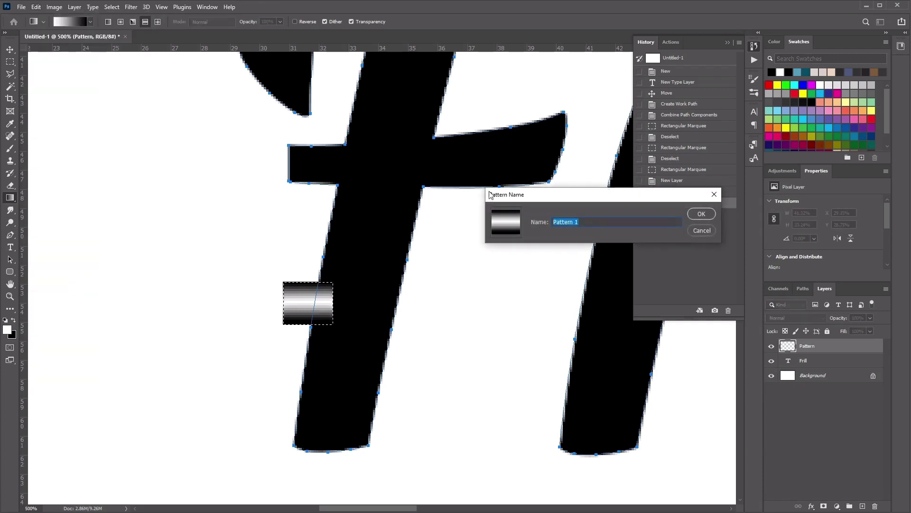
drag(558, 194, 449, 192)
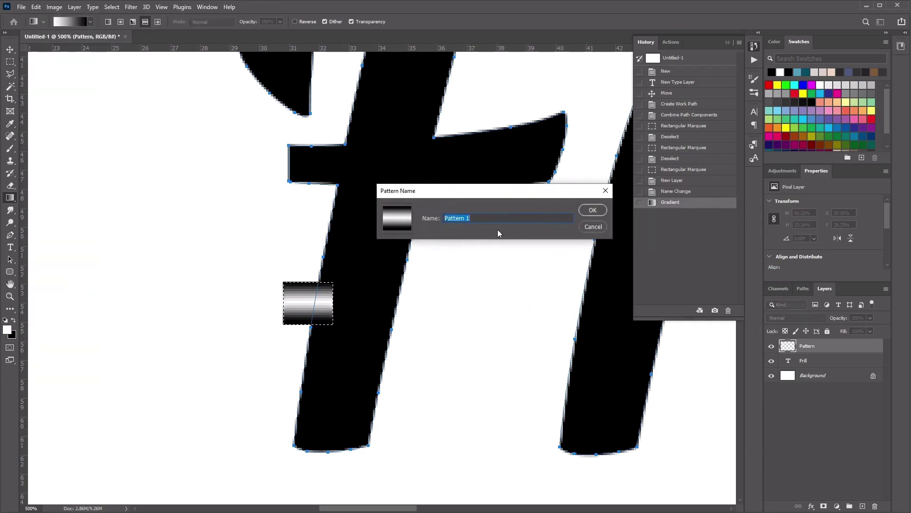
text(Frill)
click(588, 210)
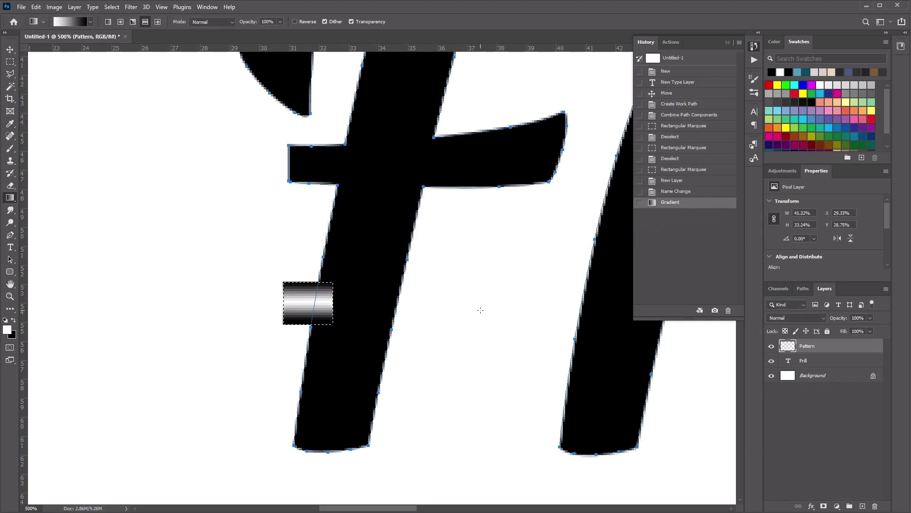
key(ctrl+d)
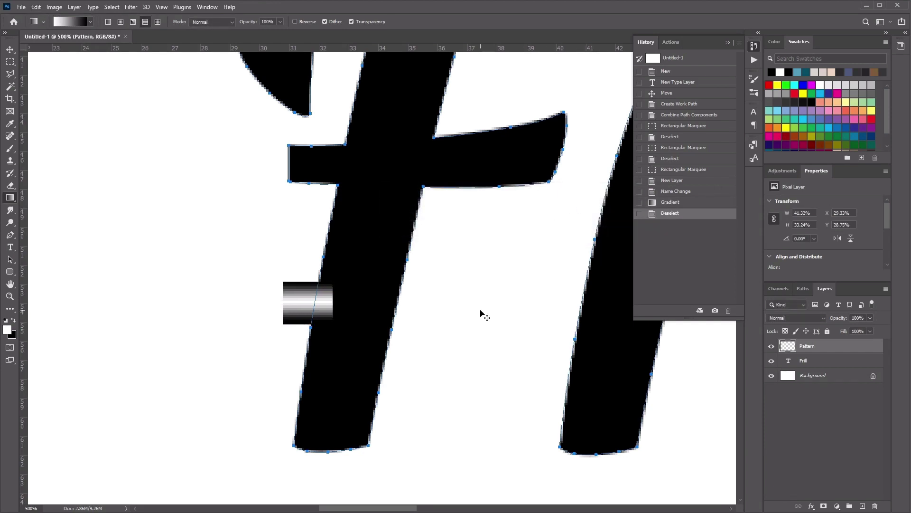
Step: Hide the Pattern layer and add a new layer named Frill between it and the text layer
click(771, 348)
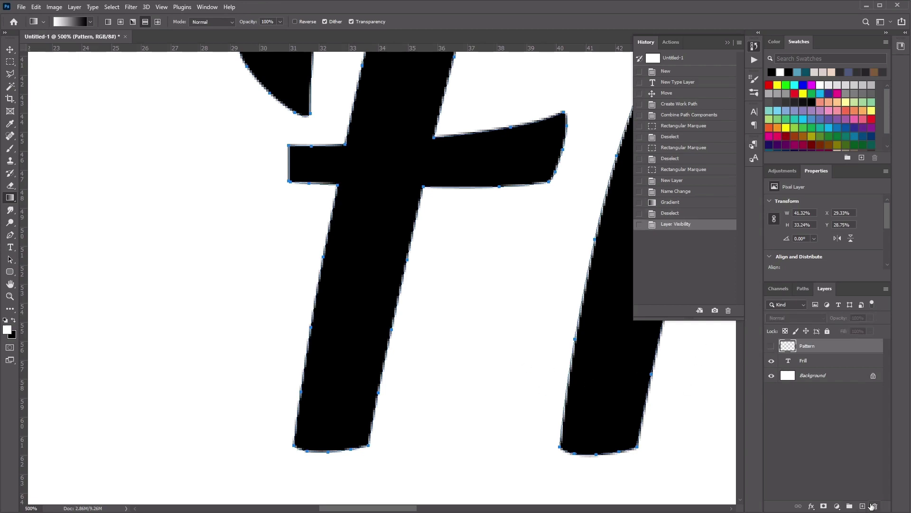
click(866, 504)
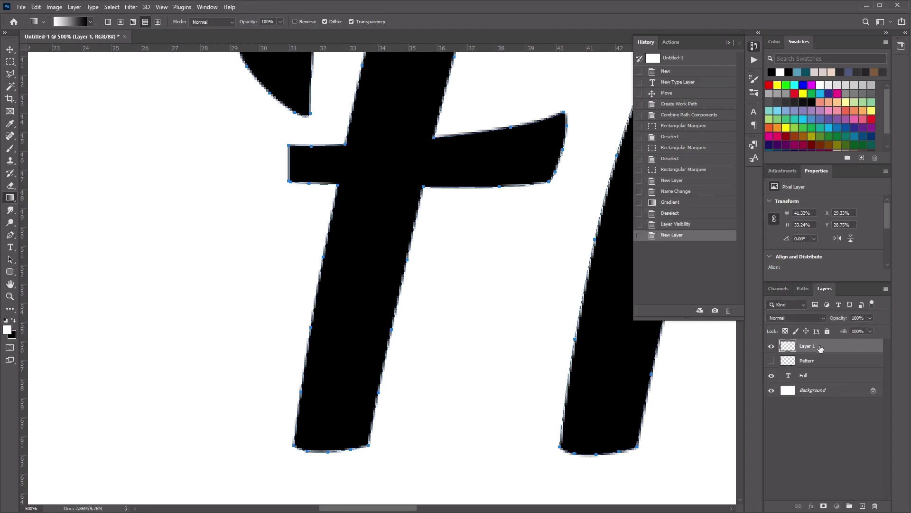
drag(821, 350, 809, 368)
double_click(808, 363)
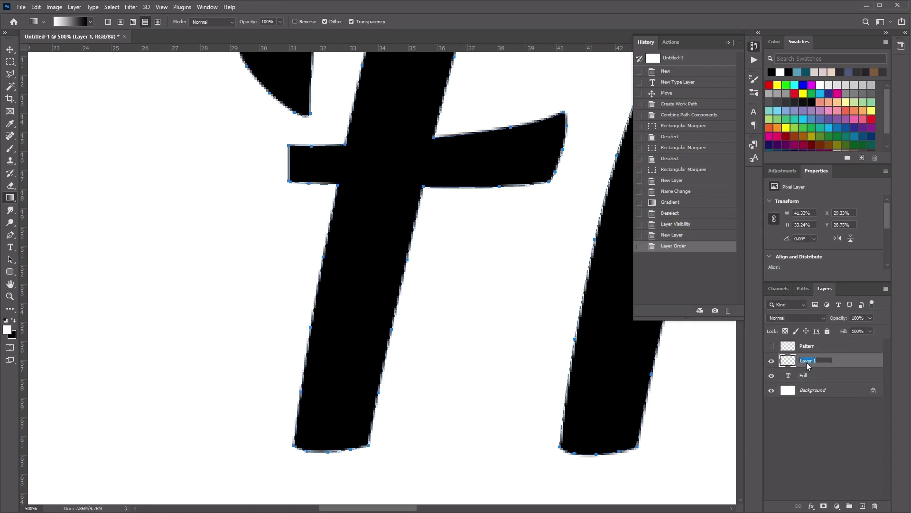
text(Frill)
key(Return)
Step: Fill the new Frill layer with the Frill custom pattern in Normal mode at 100% opacity, using the Place Along Path script
click(40, 8)
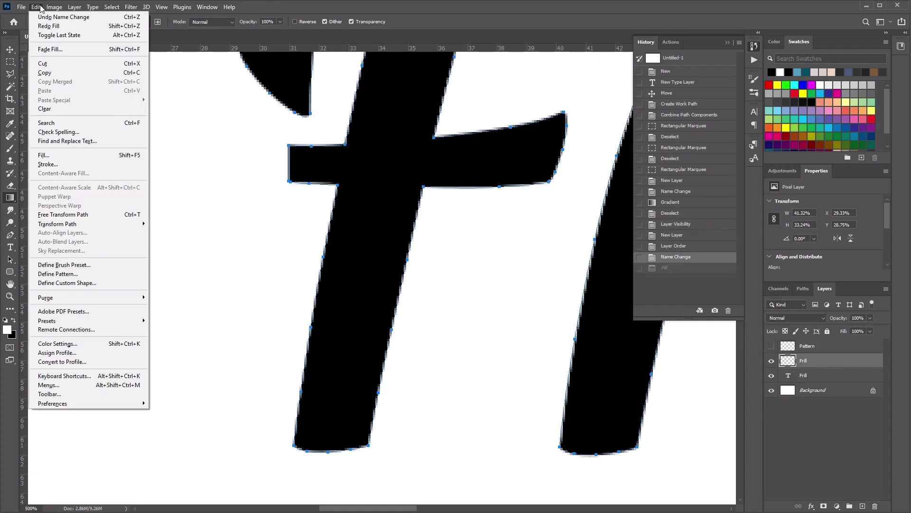
click(52, 152)
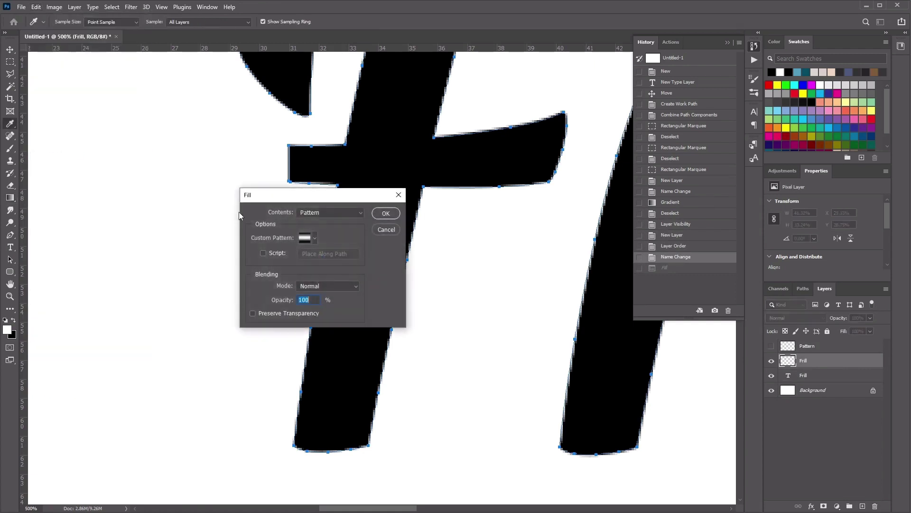
click(331, 218)
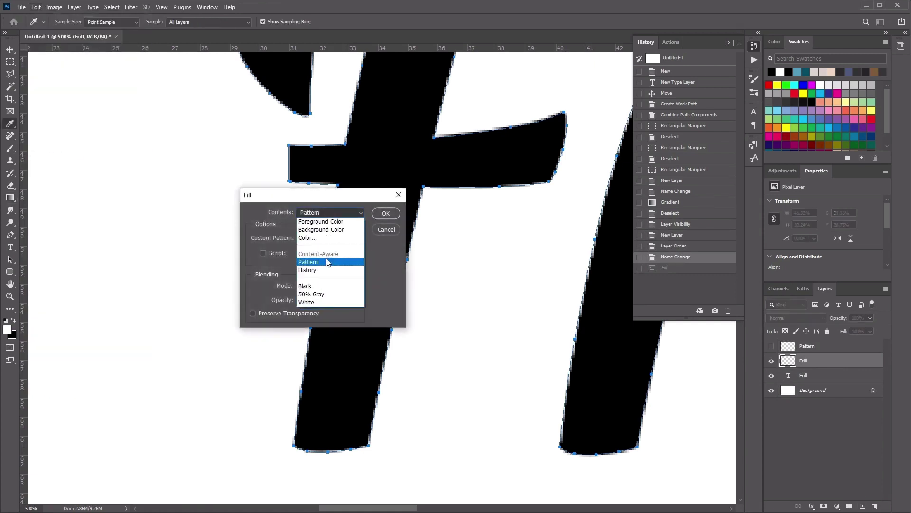
click(327, 262)
click(306, 242)
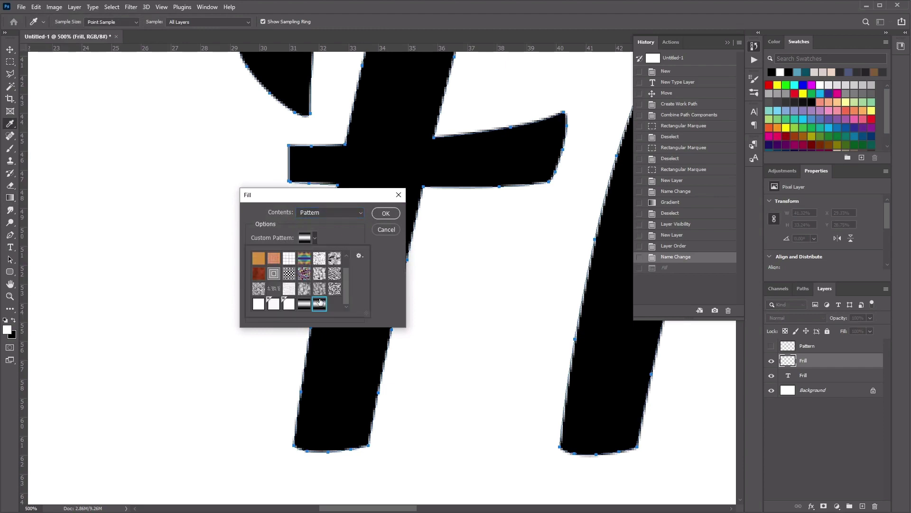
click(372, 258)
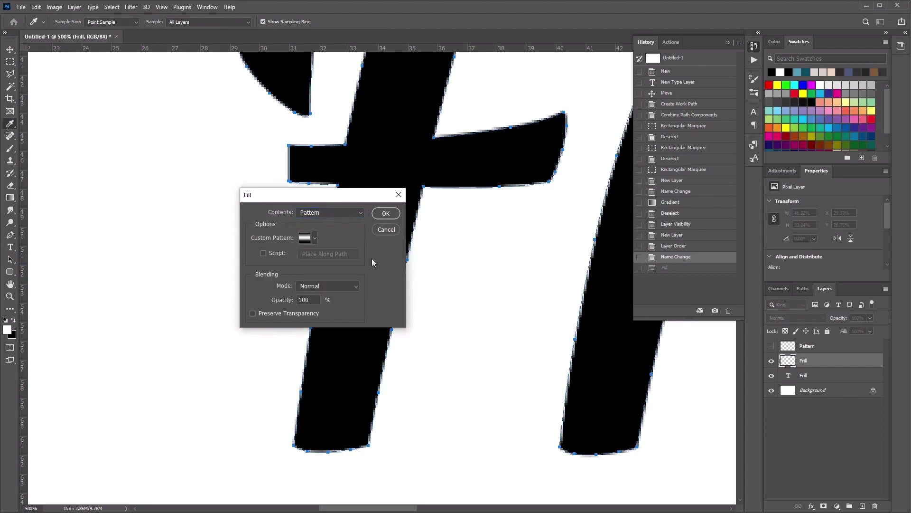
click(264, 253)
click(335, 256)
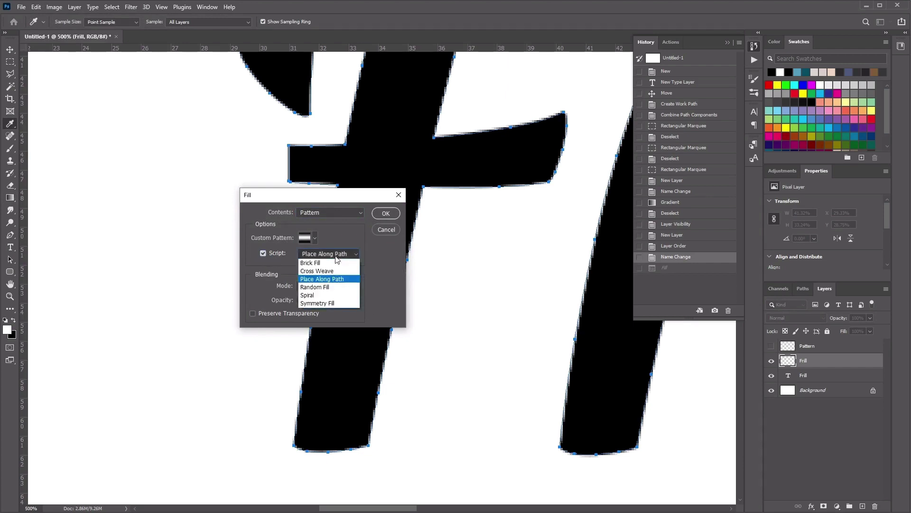
click(338, 280)
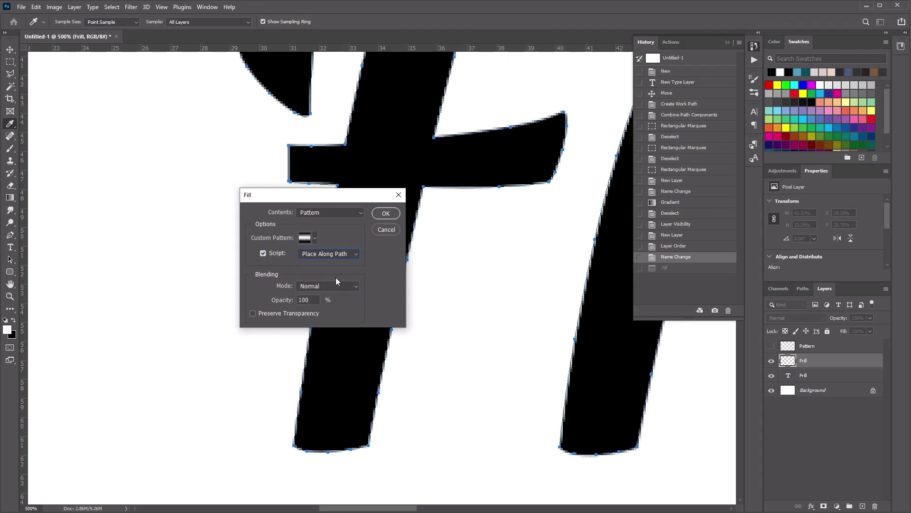
click(391, 211)
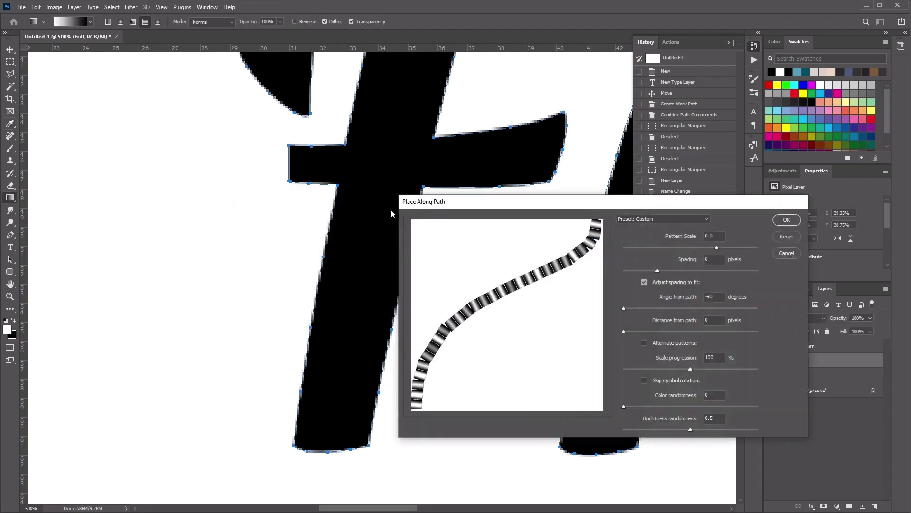
Step: Set the pattern scale to 1, leave Alternate patterns off, and apply the pattern along the letter outlines
drag(706, 201, 607, 154)
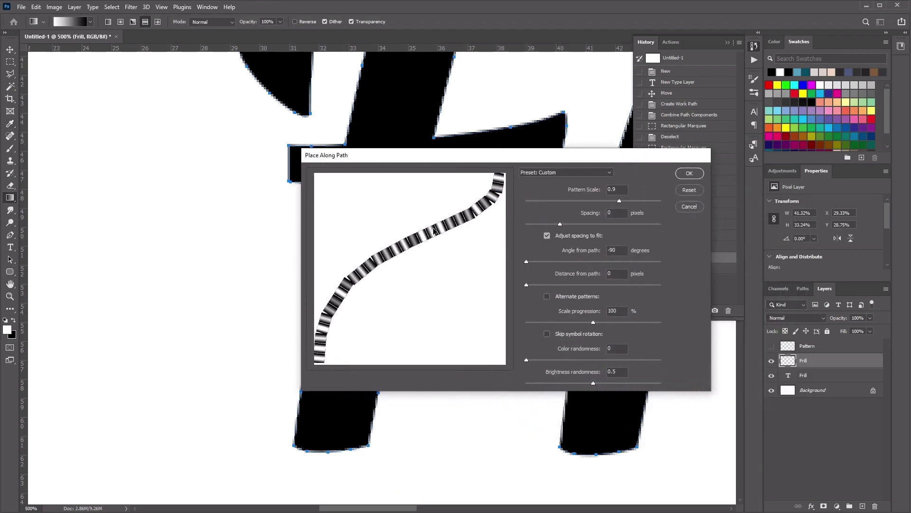
click(622, 189)
text(1)
click(547, 296)
click(548, 298)
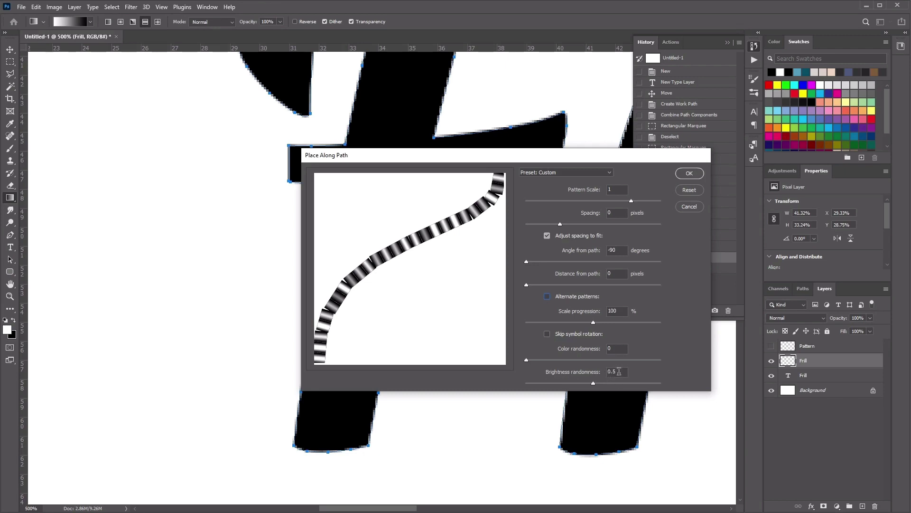
click(698, 177)
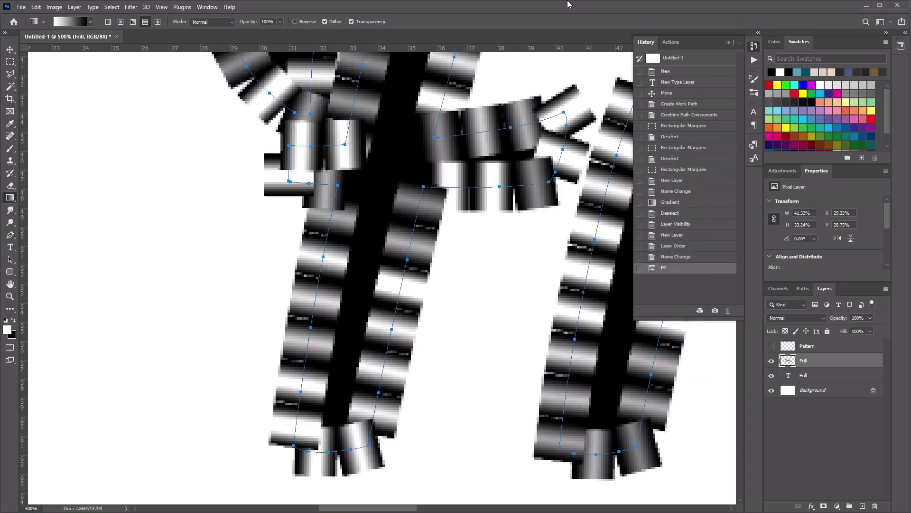
Step: Load the text layer's shape as a selection, delete the work path, and clear the pattern inside the letters on the frill layer
key(ctrl+minus)
key(ctrl+minus)
key(ctrl+minus)
key(ctrl+minus)
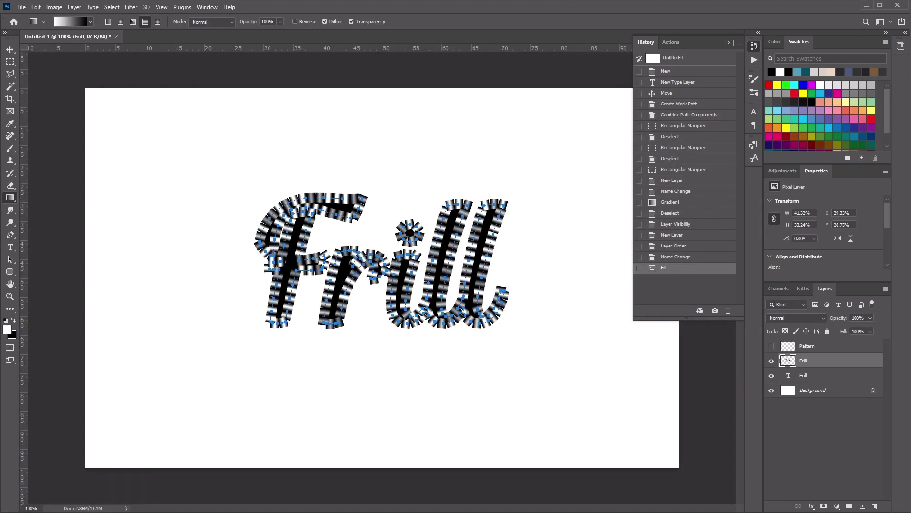
ctrl+click(789, 376)
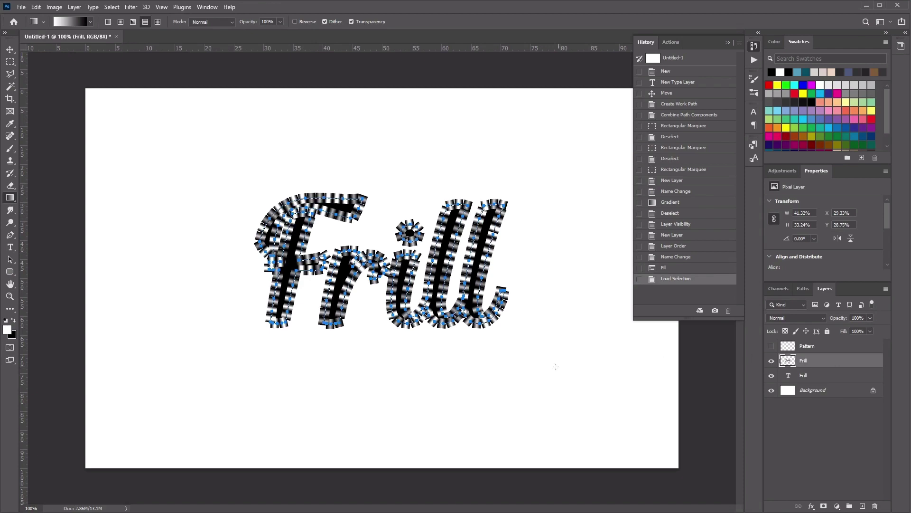
key(Delete)
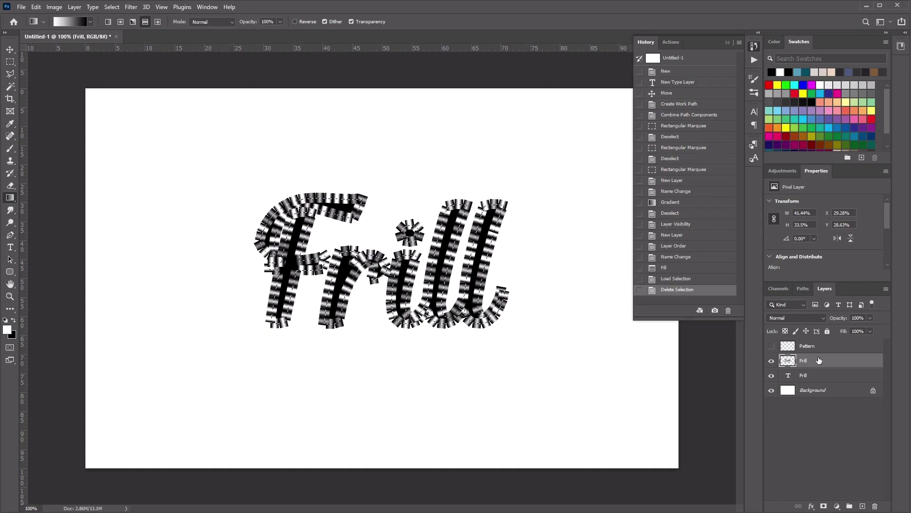
key(Delete)
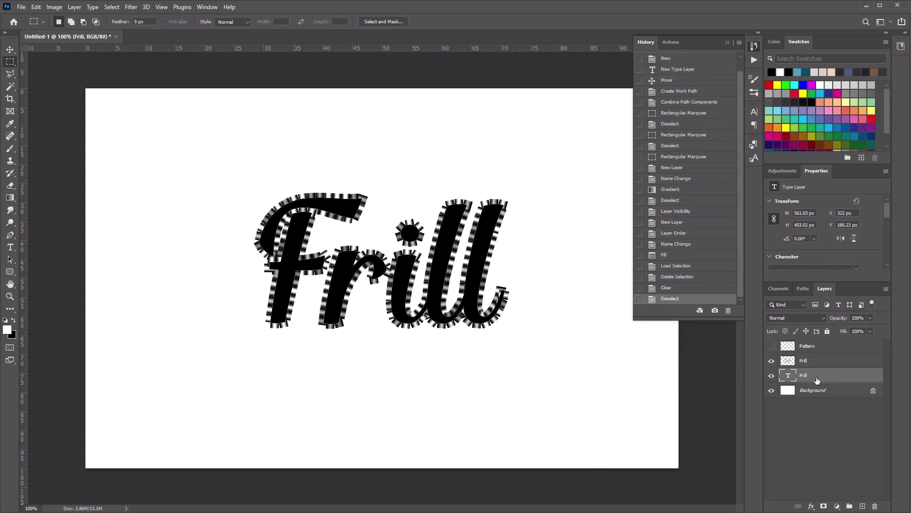
Step: Create a 3D extrusion from the Frill text layer
click(147, 7)
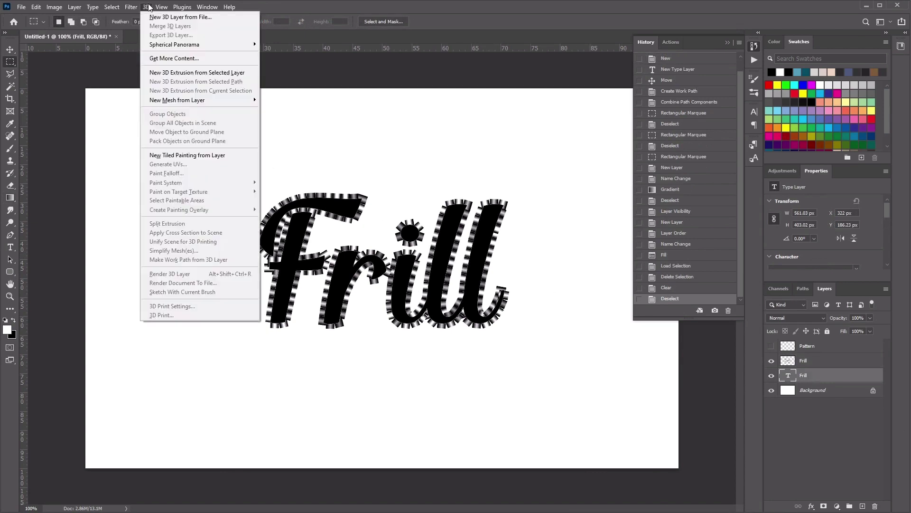
click(221, 78)
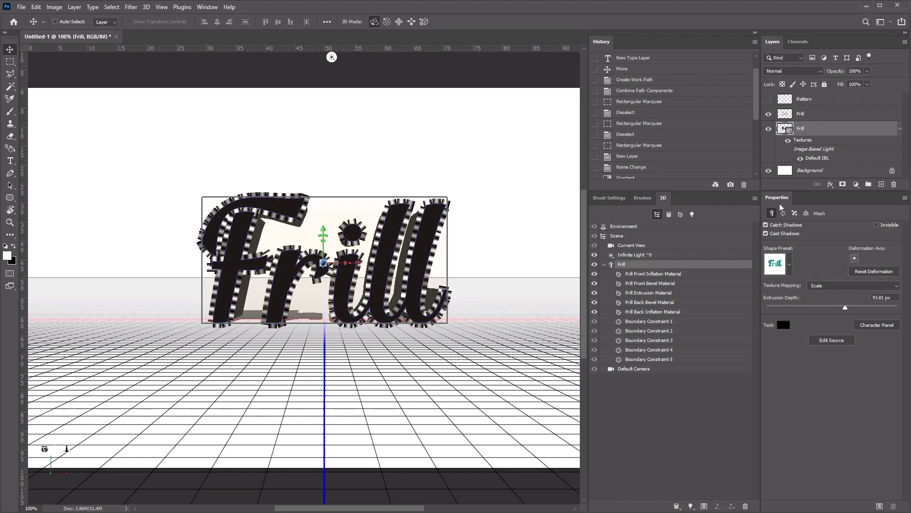
click(207, 7)
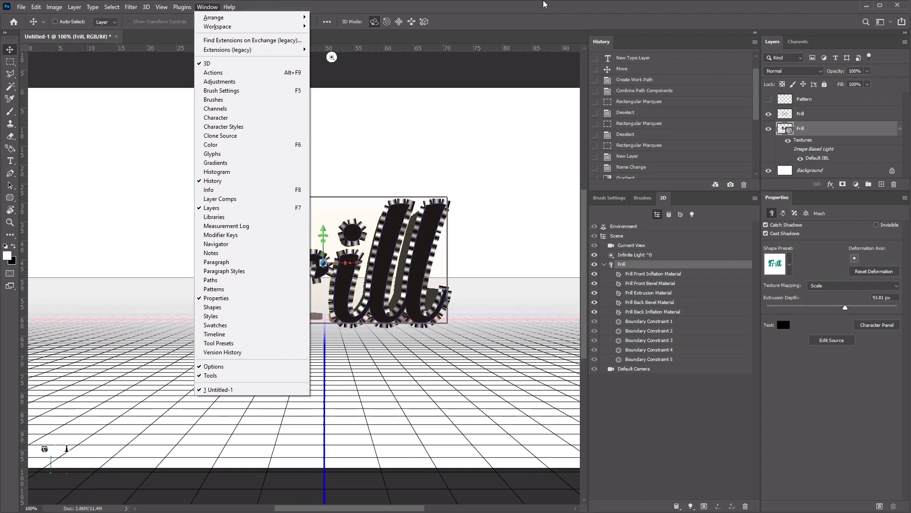
click(544, 4)
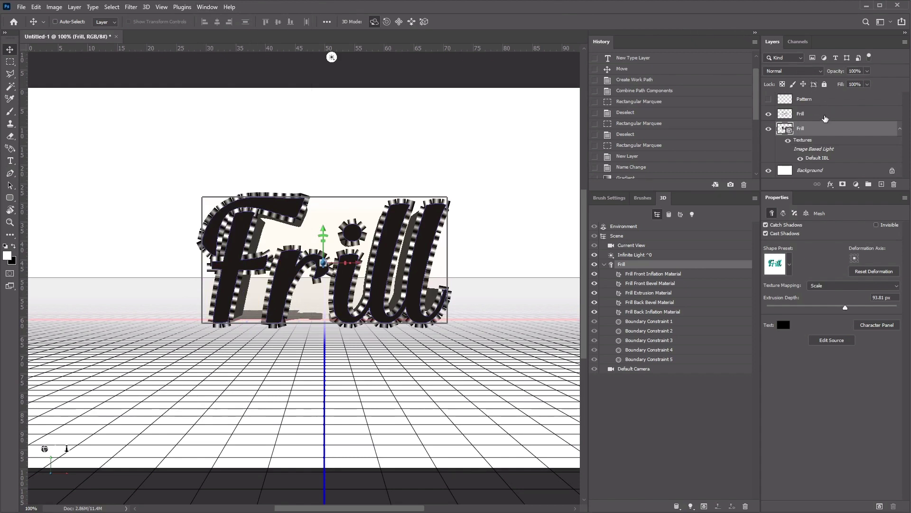
Step: Convert the Frill pattern layer into a 3D mesh using a depth map to a plane
click(825, 118)
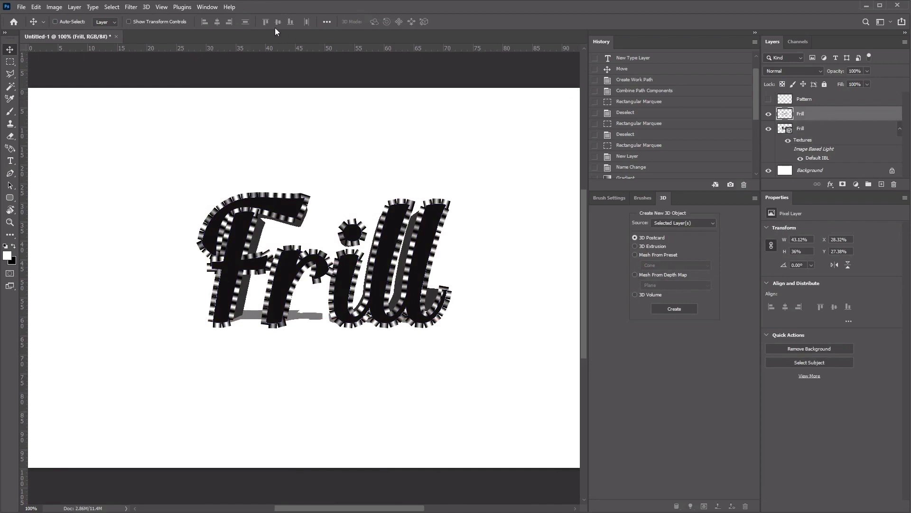
click(147, 8)
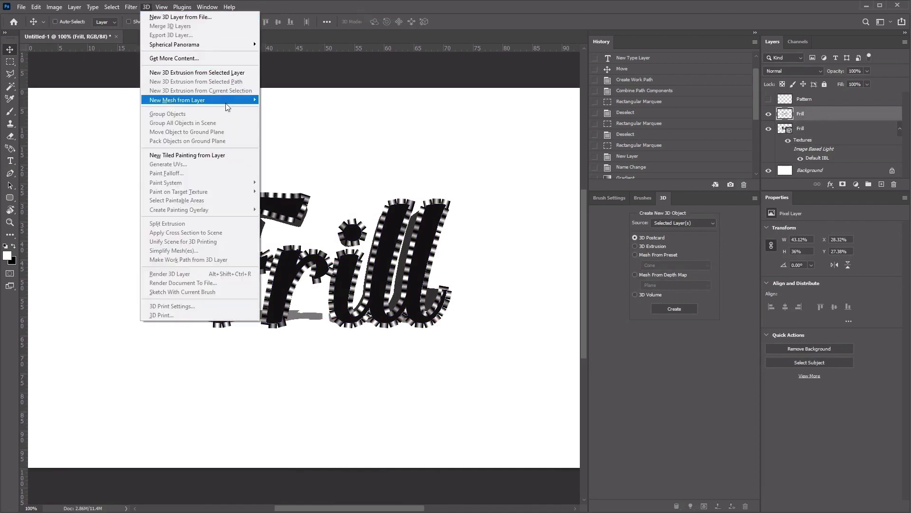
mouse_move(227, 107)
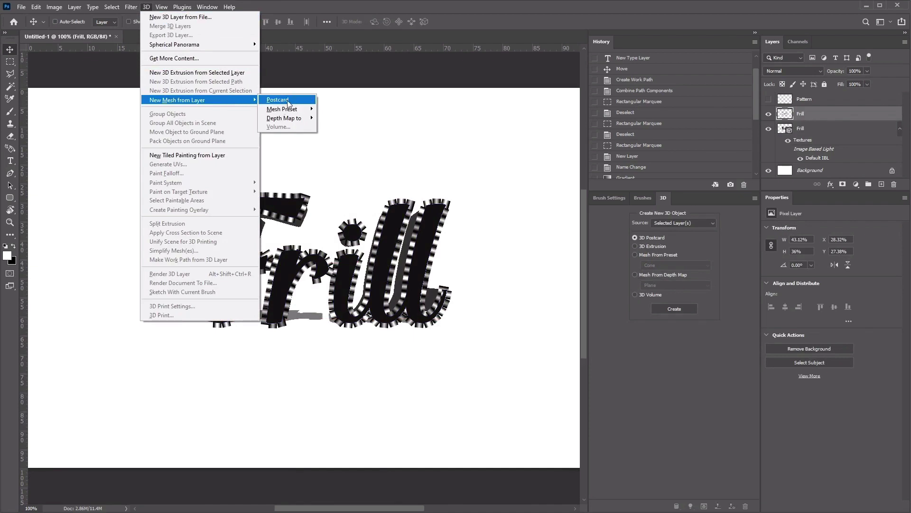
mouse_move(303, 118)
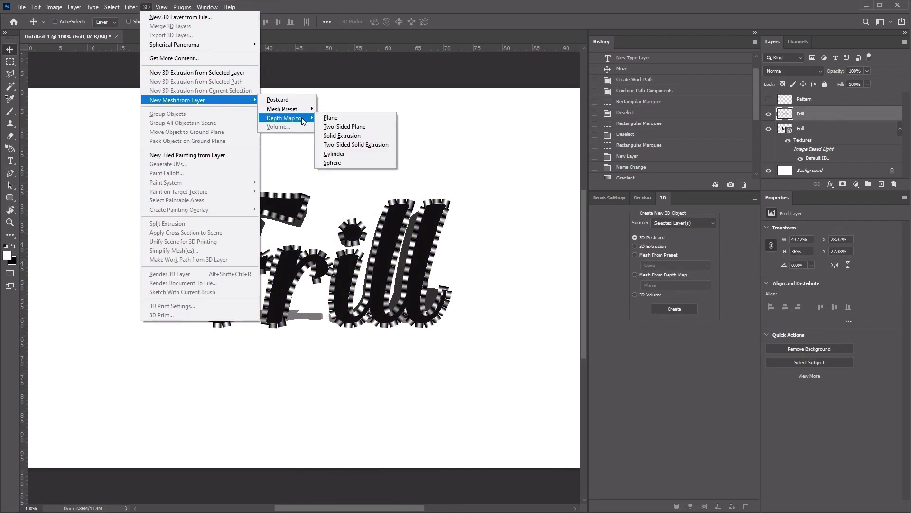
click(344, 118)
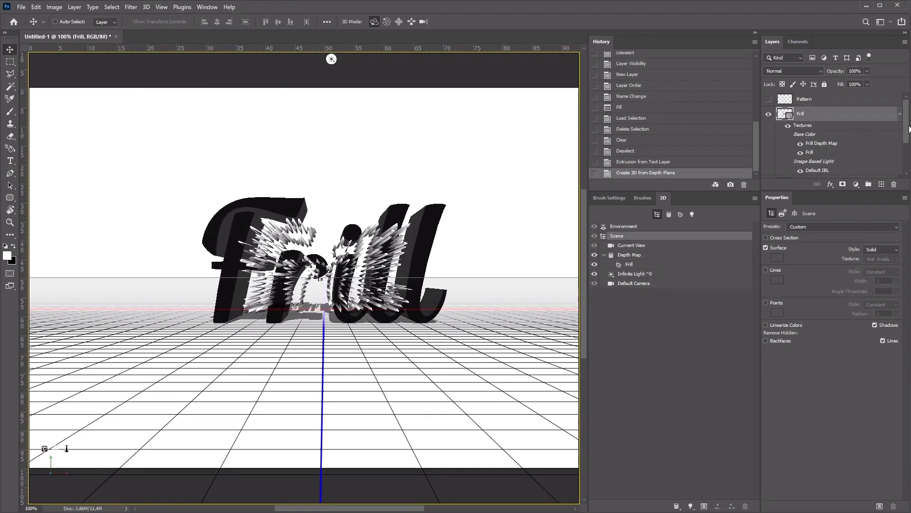
Step: Rename the extruded Frill text layer as Text
scroll(883, 128, down, 2)
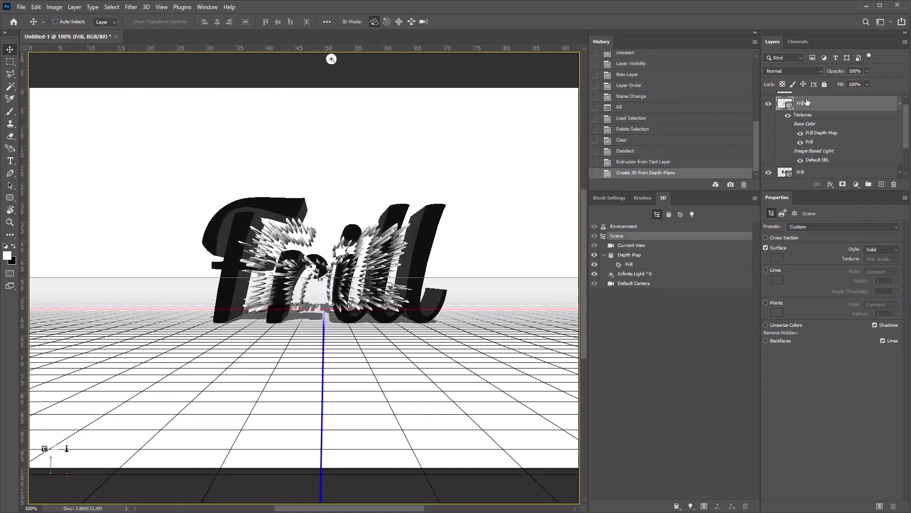
scroll(827, 172, down, 3)
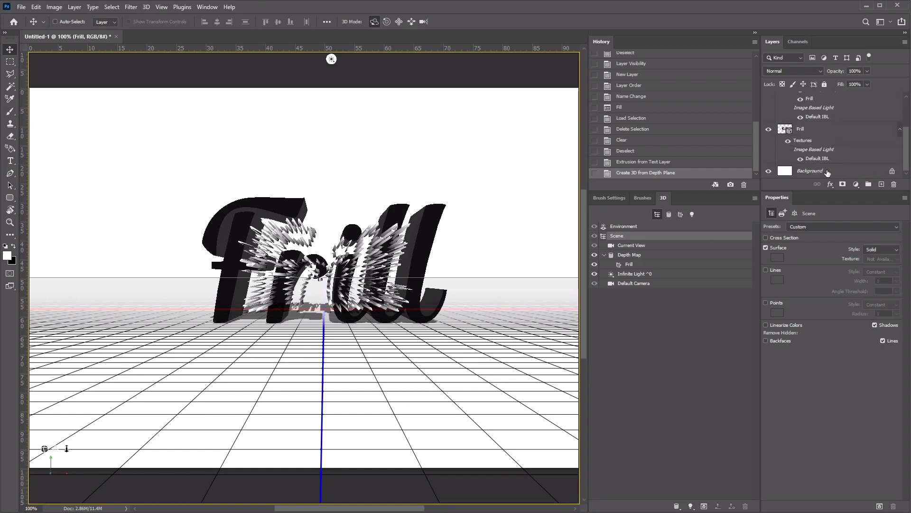
scroll(827, 171, up, 2)
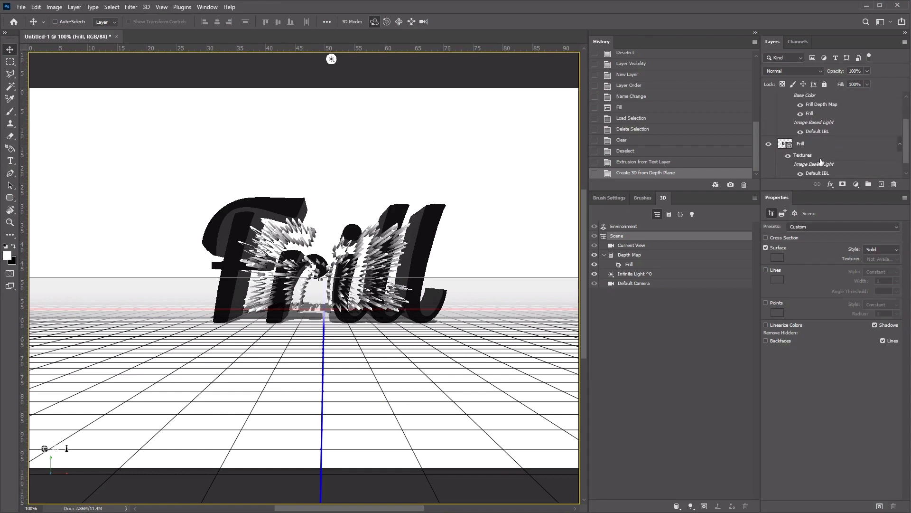
click(803, 145)
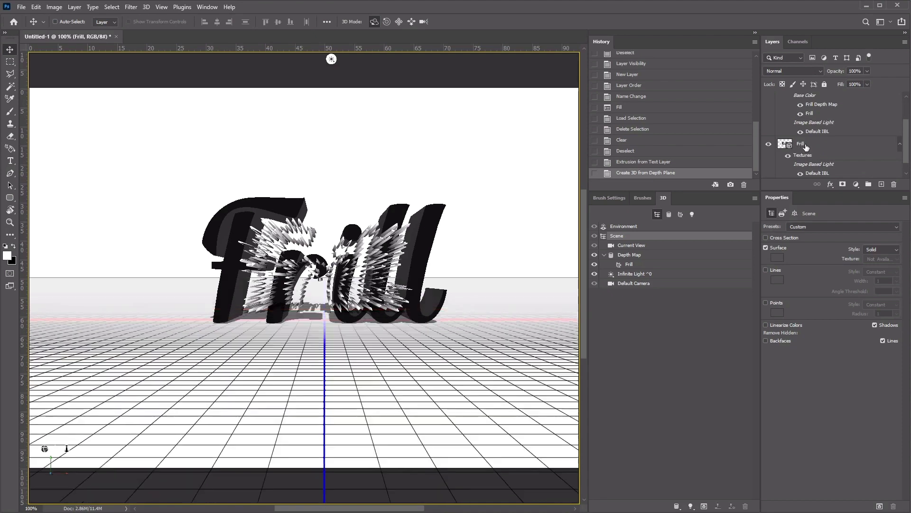
double_click(803, 145)
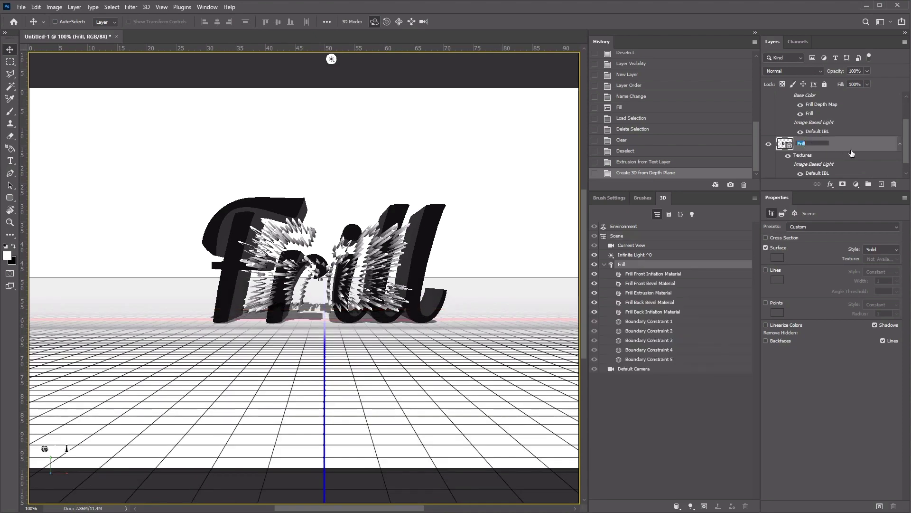
text(Text)
key(Return)
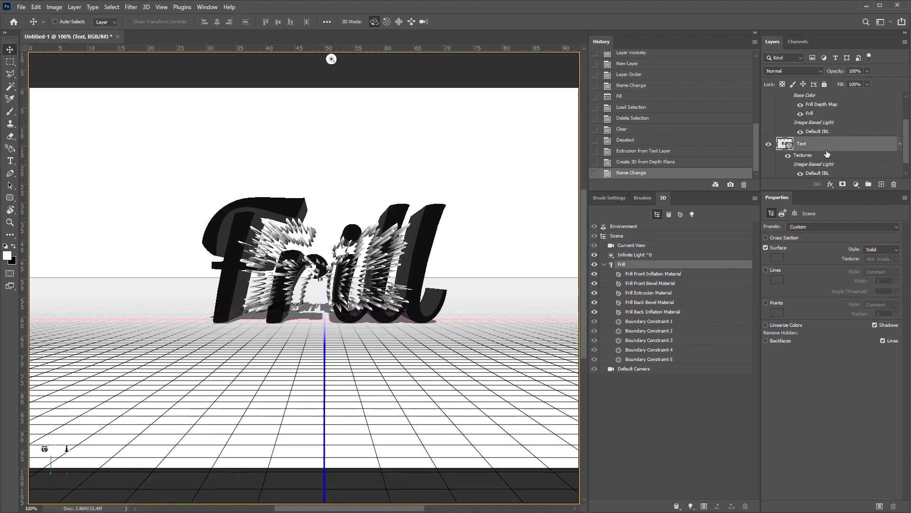
Step: Select both the Frill depth-map layer and the Text layer and merge them into one 3D layer
scroll(827, 154, up, 2)
click(827, 116)
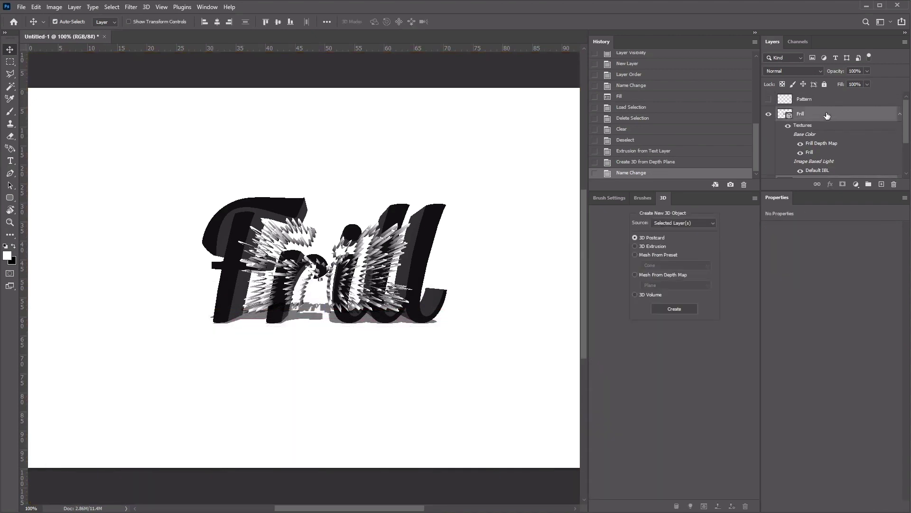
scroll(827, 115, down, 2)
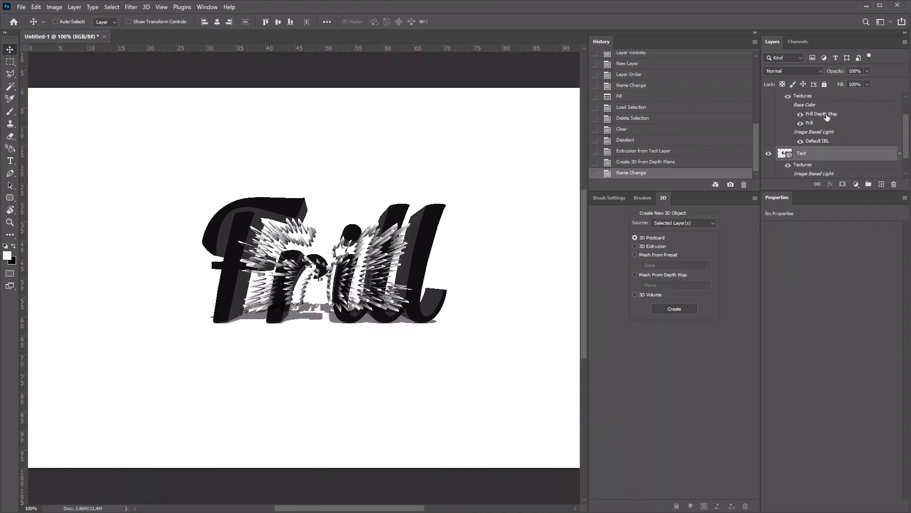
click(147, 7)
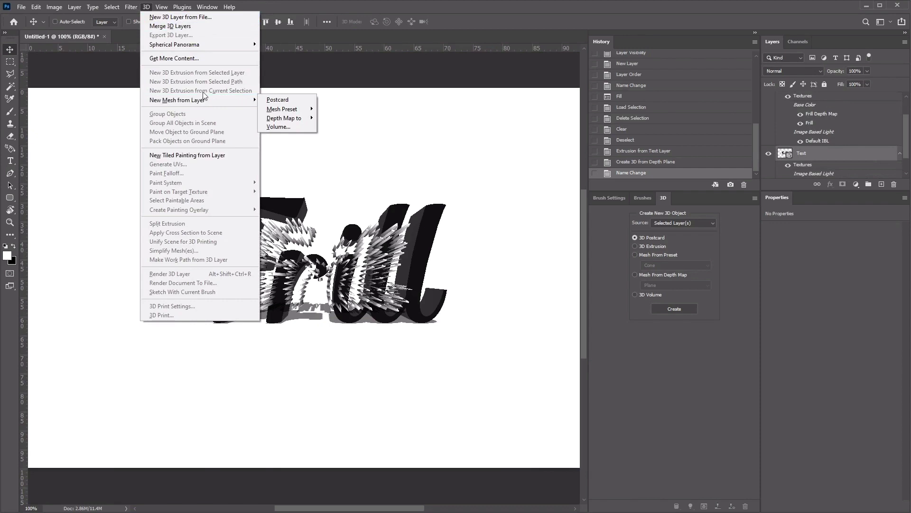
click(199, 26)
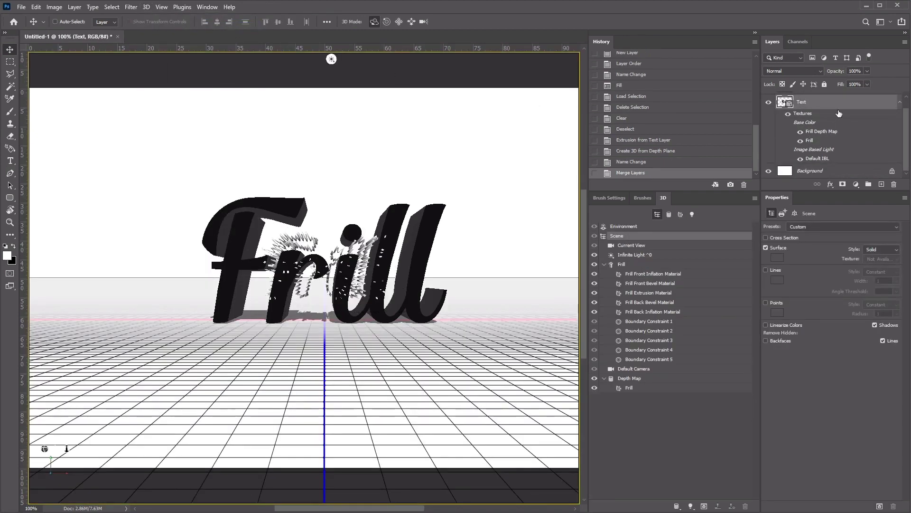
scroll(836, 114, up, 1)
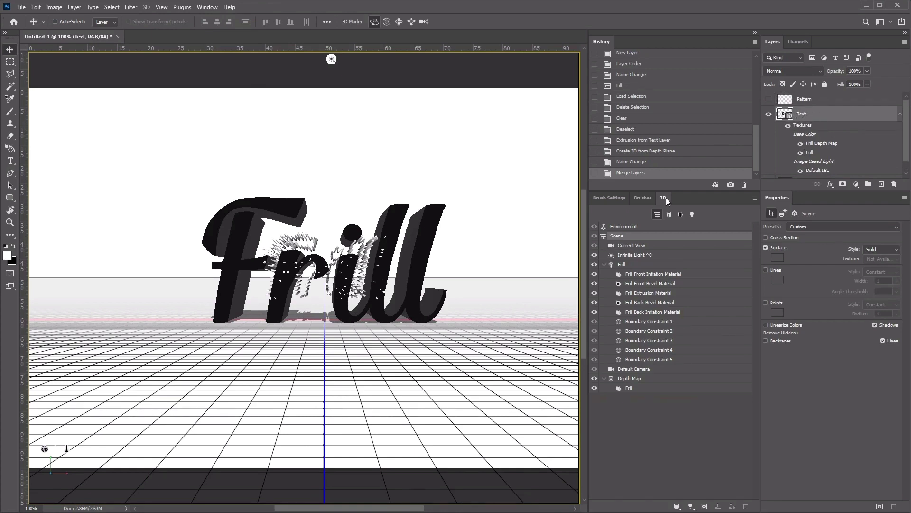
Step: Set the extrusion depth of the Frill text mesh to 5 px
click(631, 246)
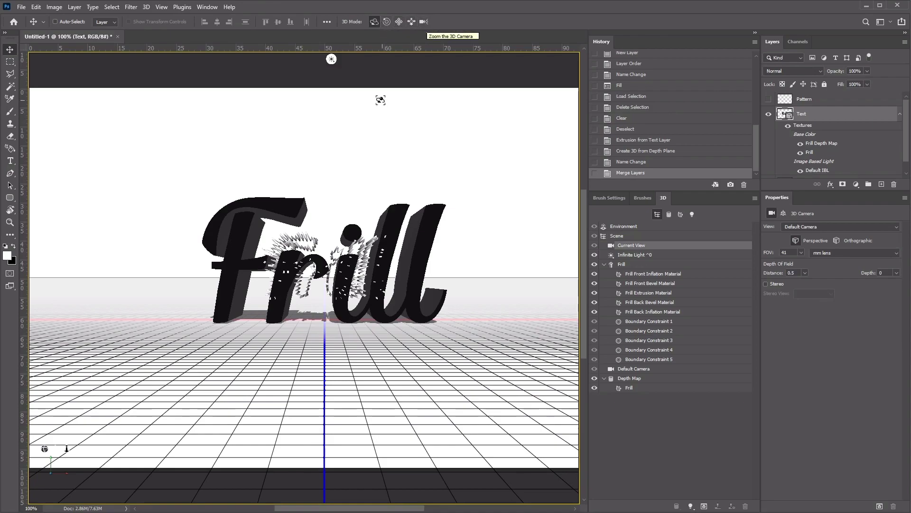
drag(368, 129, 409, 136)
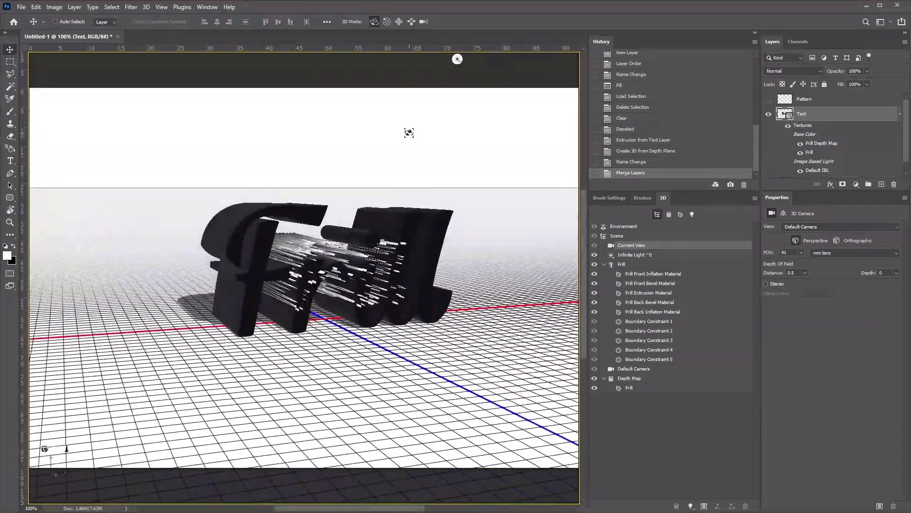
click(397, 21)
mouse_move(346, 147)
mouse_down()
mouse_move(434, 127)
mouse_move(303, 139)
mouse_move(332, 137)
mouse_move(326, 146)
mouse_move(337, 140)
mouse_up()
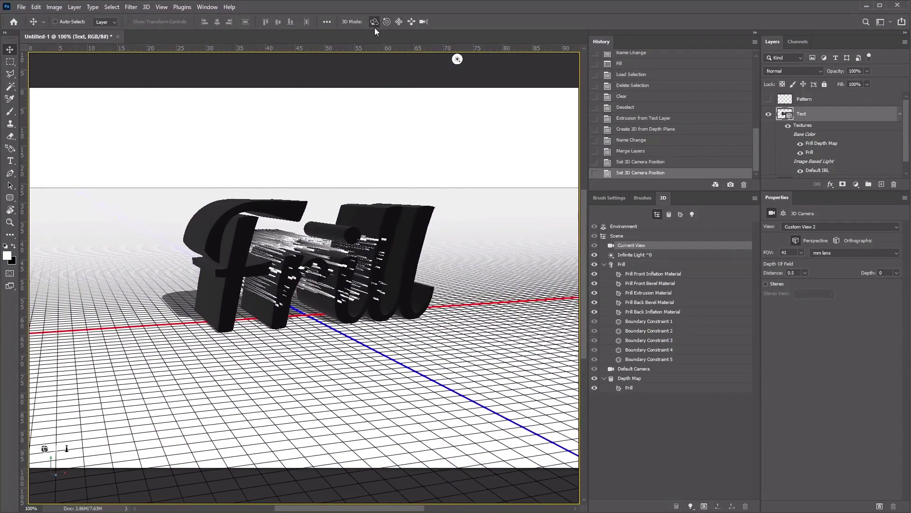
click(374, 22)
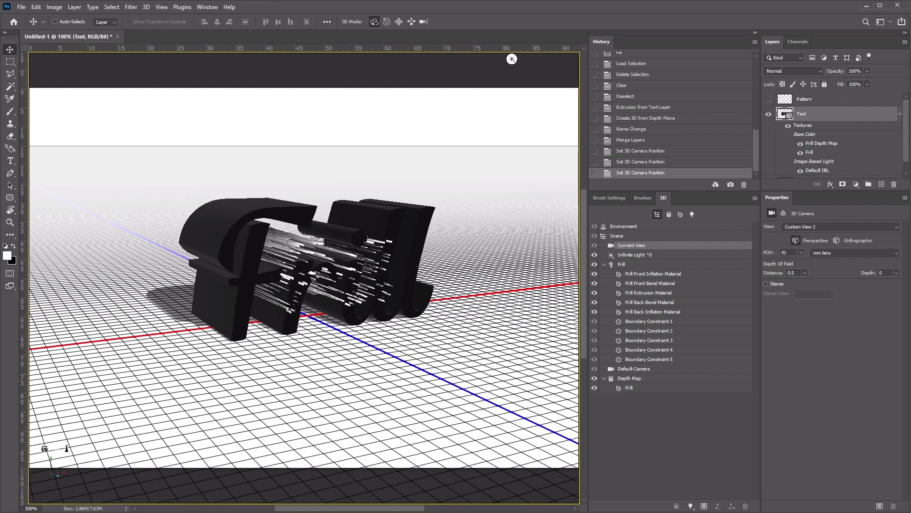
click(641, 265)
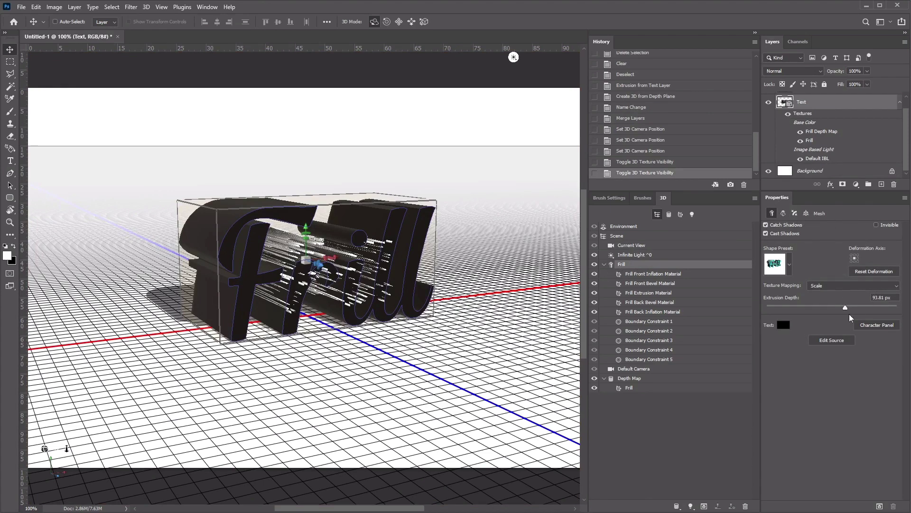
click(896, 298)
text(5)
key(Return)
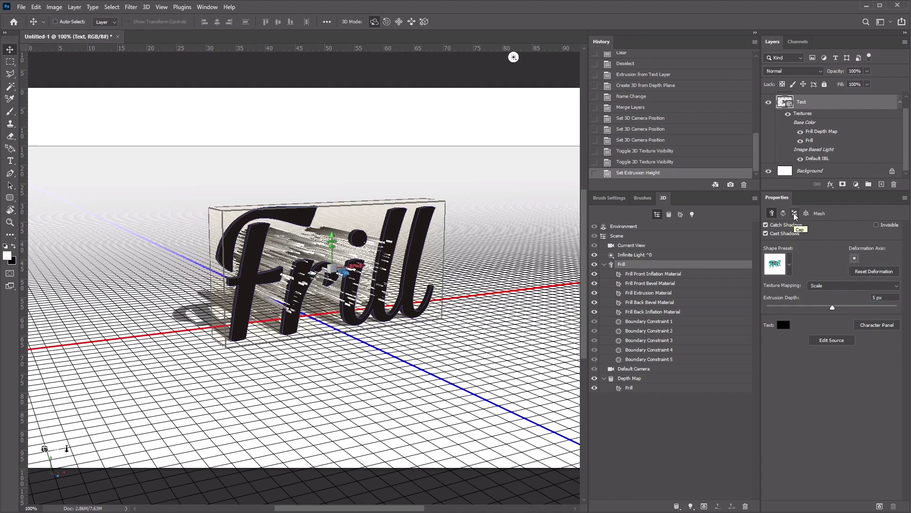
Step: Apply a bevel to the text mesh's Front and Back caps with 1% width and the Half Round contour
click(795, 214)
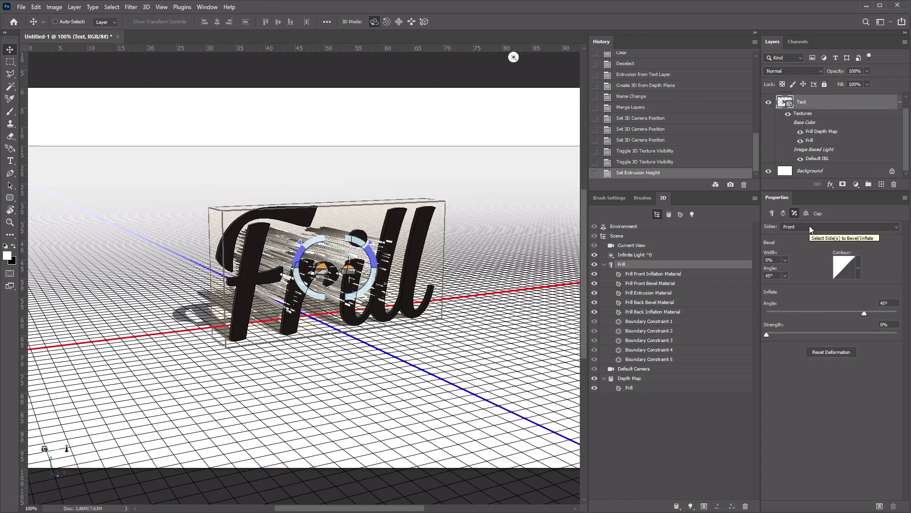
click(810, 226)
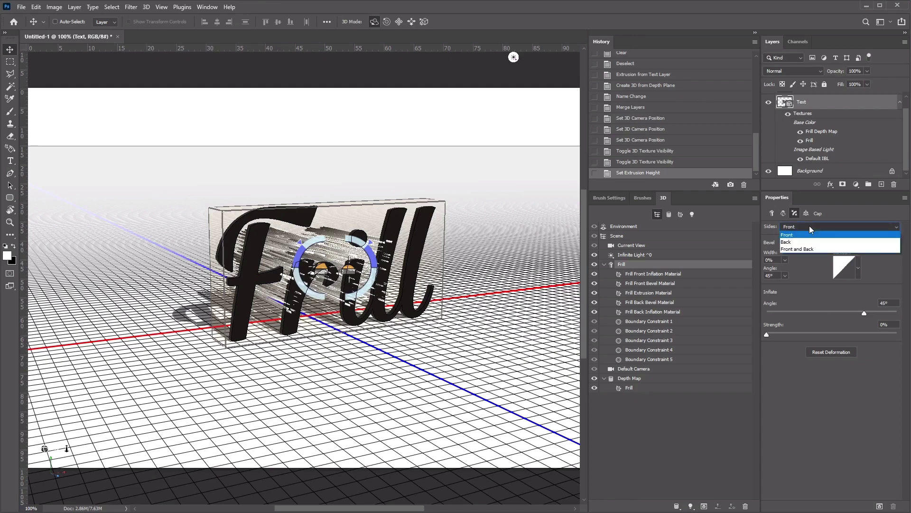
click(818, 249)
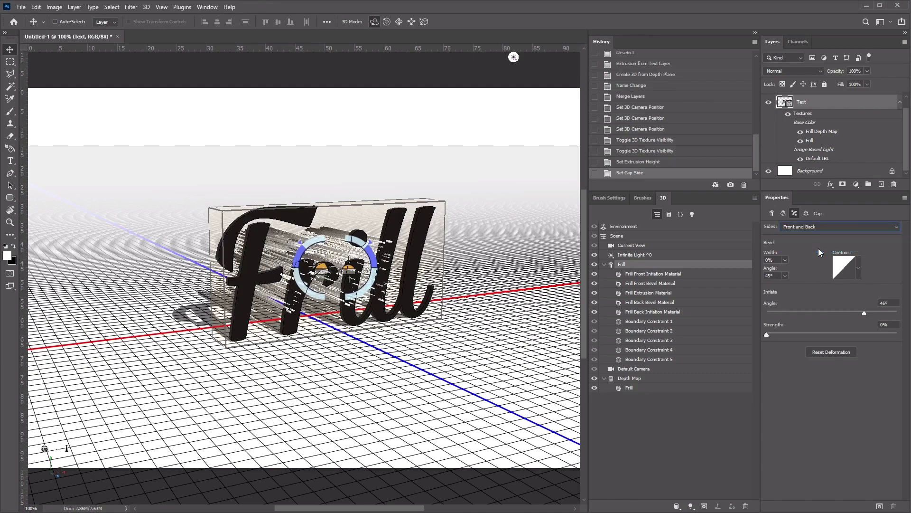
text(1)
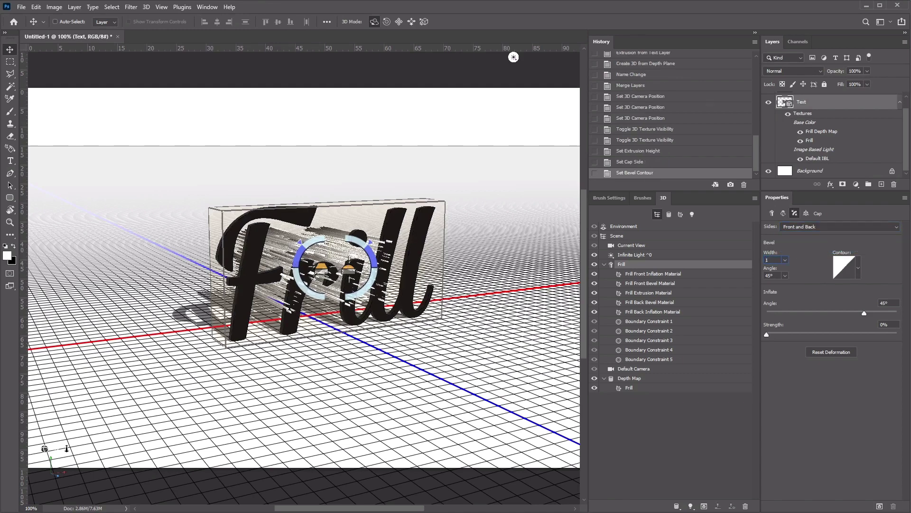
click(859, 260)
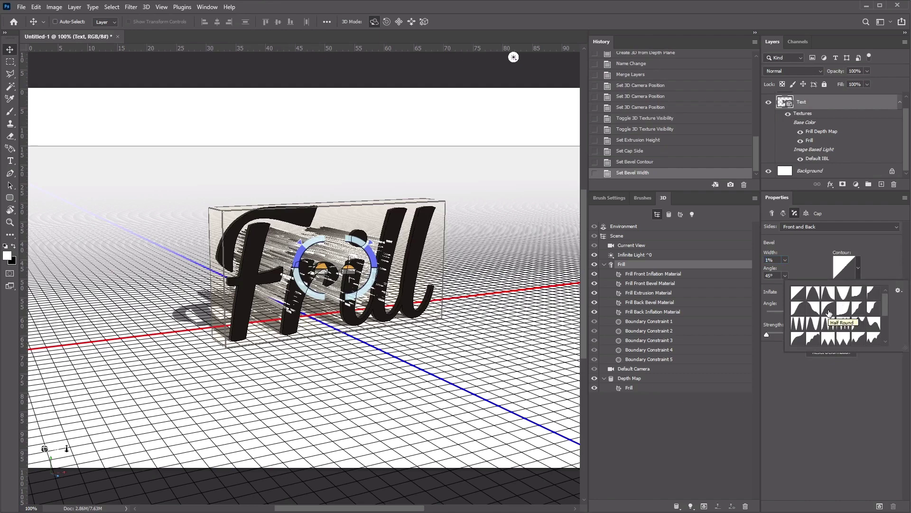
click(828, 310)
click(876, 255)
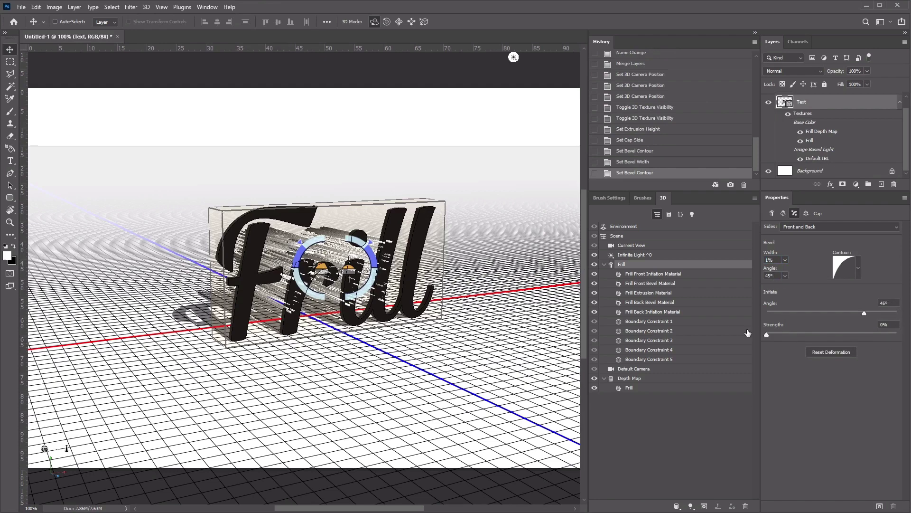
Step: Set the inflate strength of the text mesh's caps to 15%
click(892, 325)
text(15)
key(Return)
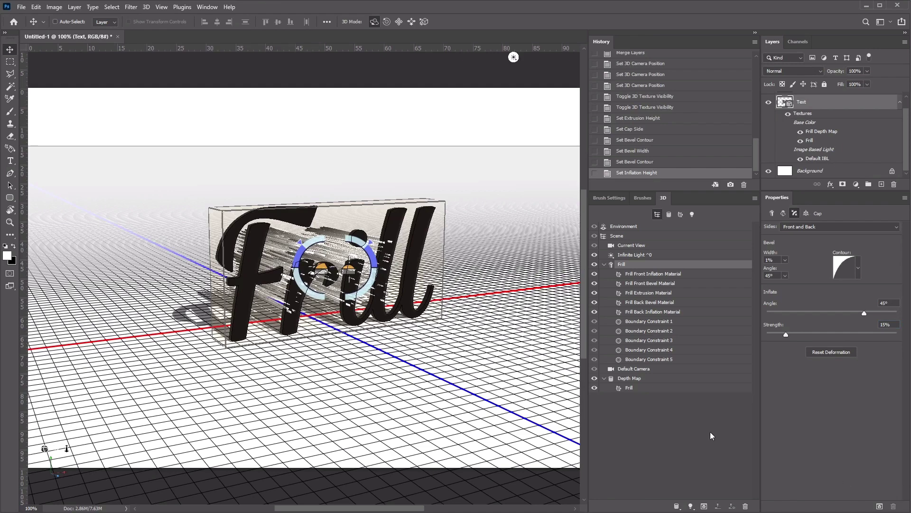
Step: Shrink the Depth Map mesh along its depth axis until the long spikes flatten into a thin frill
click(638, 380)
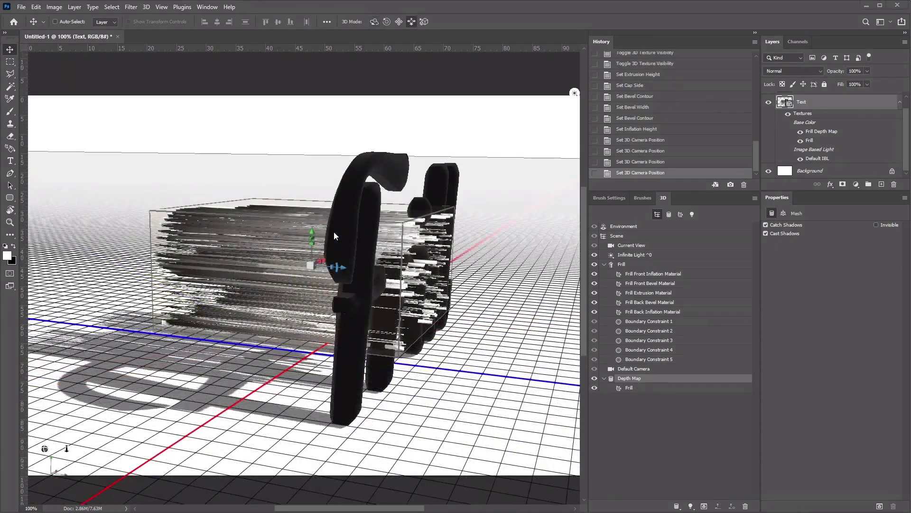
drag(334, 232, 335, 241)
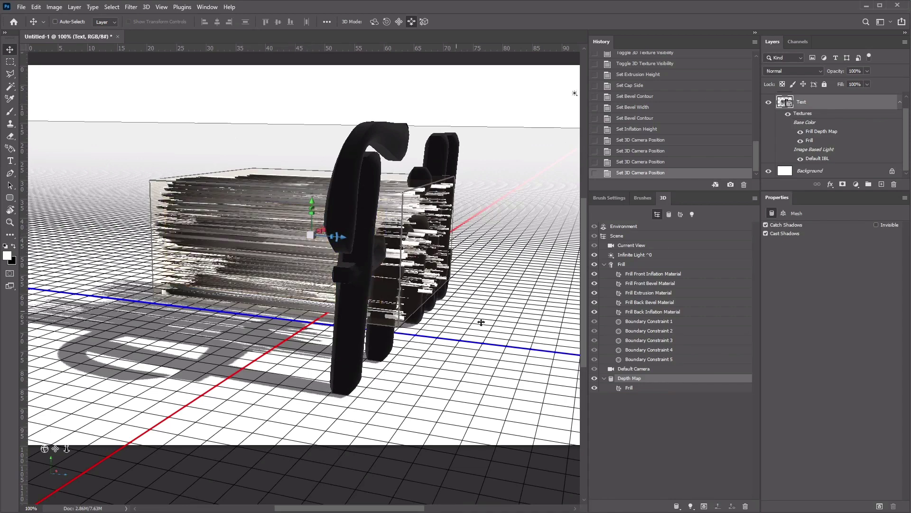
click(616, 388)
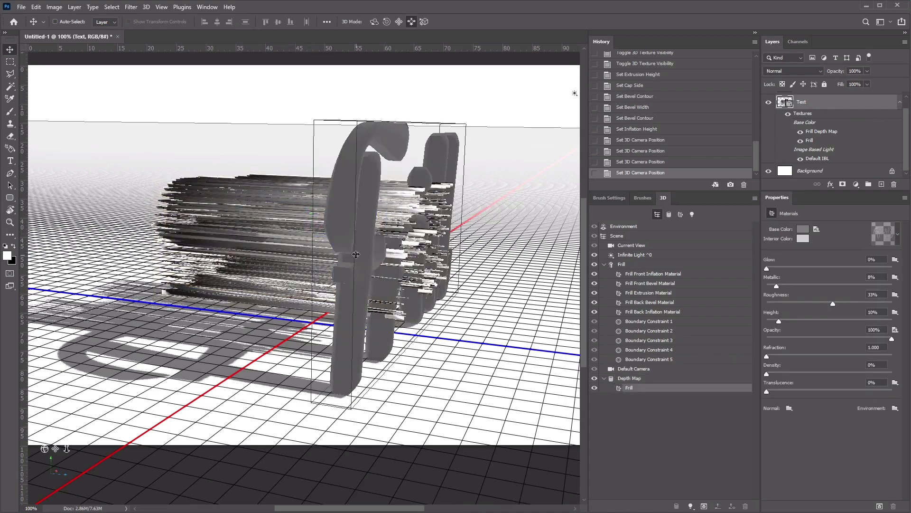
click(626, 378)
drag(334, 242, 216, 230)
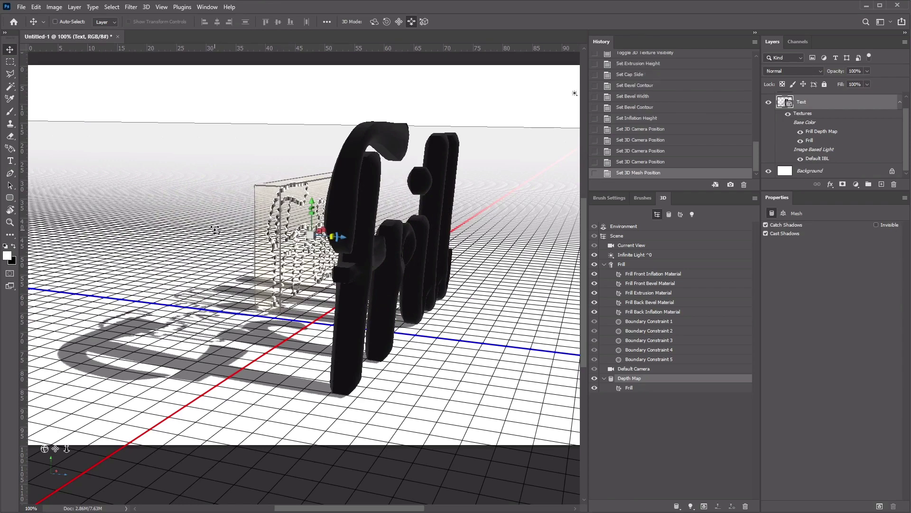
Step: Set the camera to the Front view and scale the Frill text mesh down uniformly to fit inside the frill outline, about 91 × 46 × 7 px
click(635, 246)
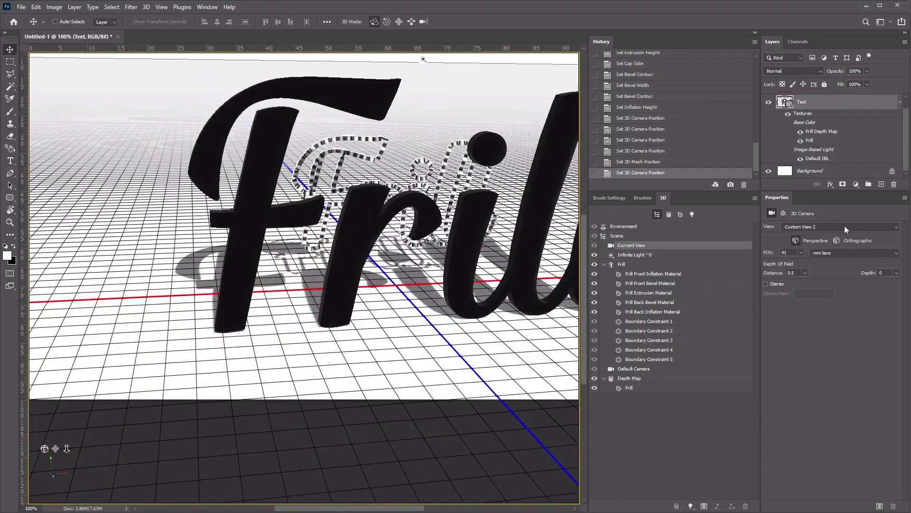
click(845, 227)
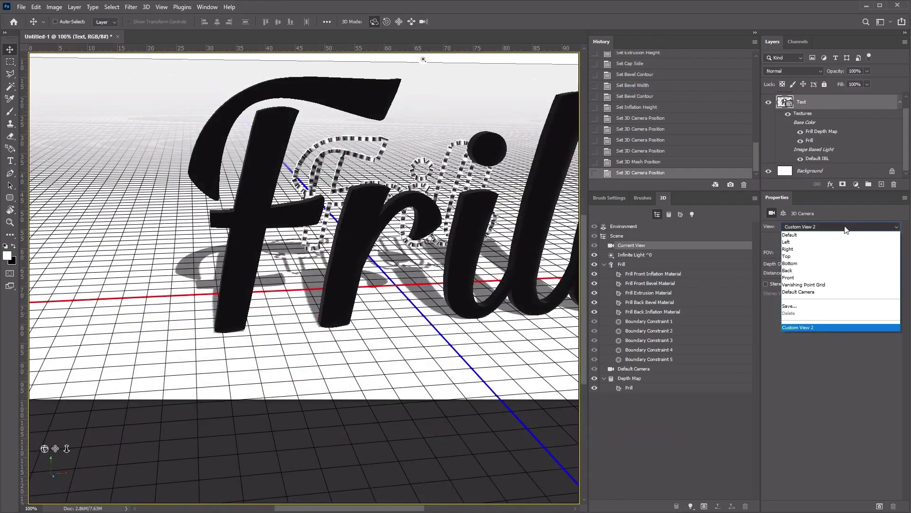
click(849, 278)
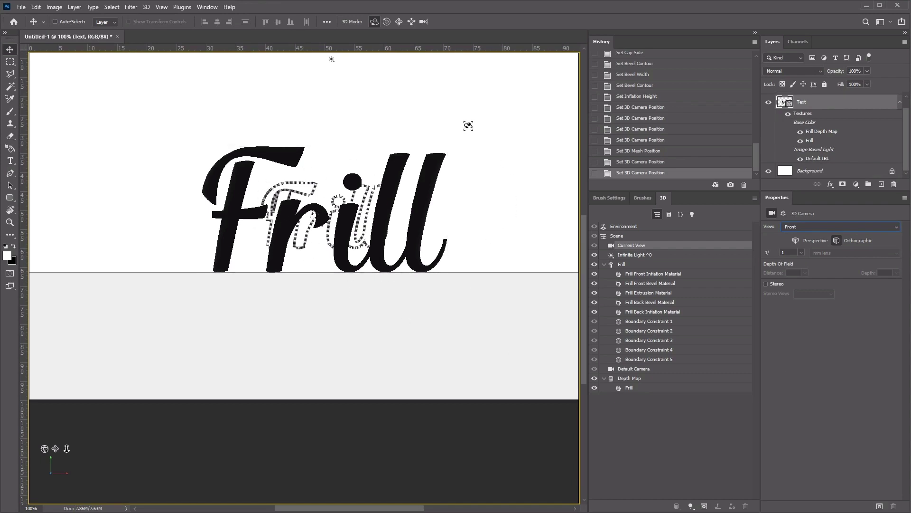
click(236, 248)
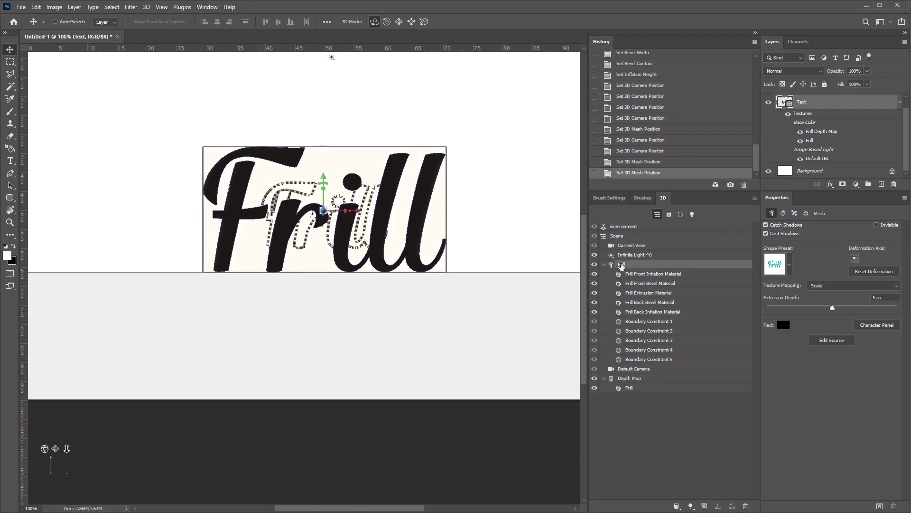
click(806, 214)
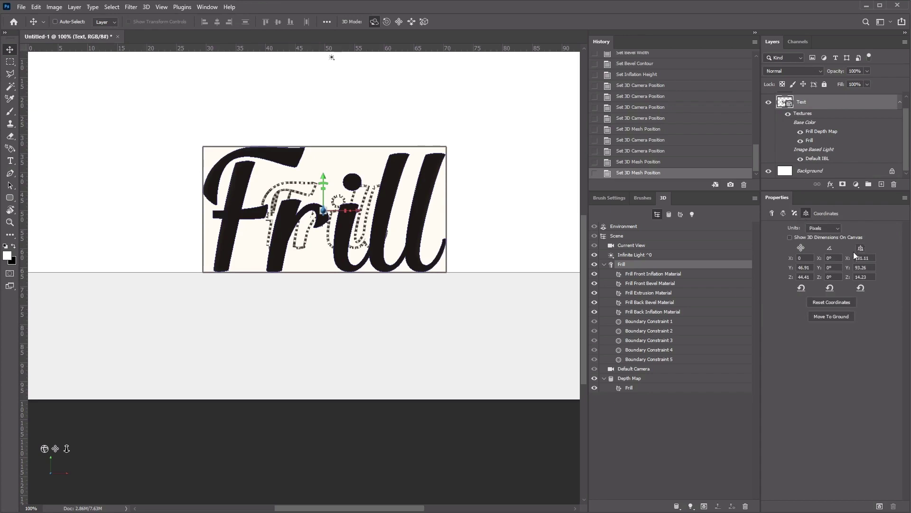
drag(848, 262, 218, 286)
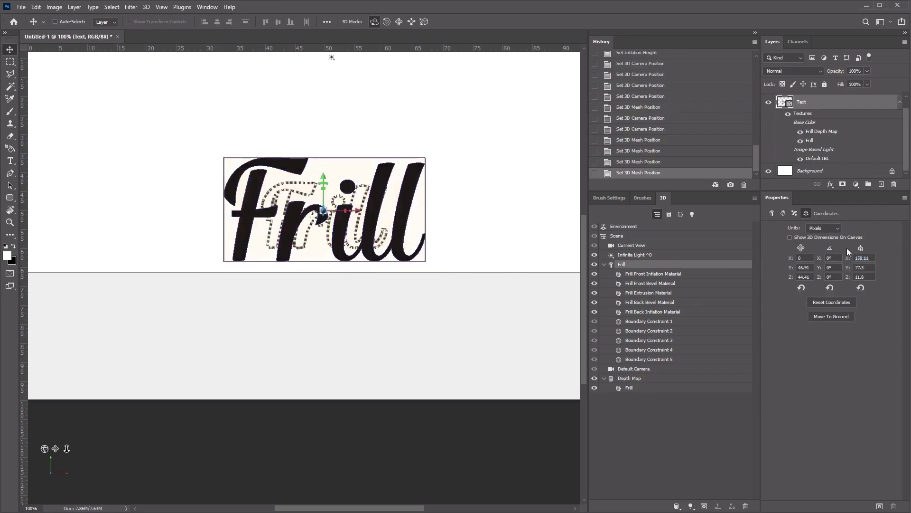
mouse_move(848, 262)
mouse_down()
mouse_move(114, 270)
mouse_move(836, 251)
mouse_up()
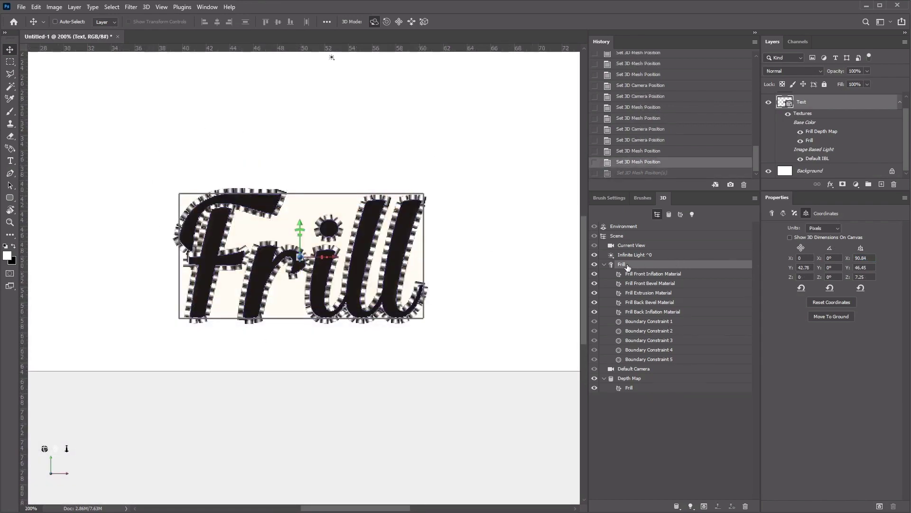
Step: Rotate both the Frill text mesh and the Depth Map mesh 90° about the X axis
click(836, 258)
text(90)
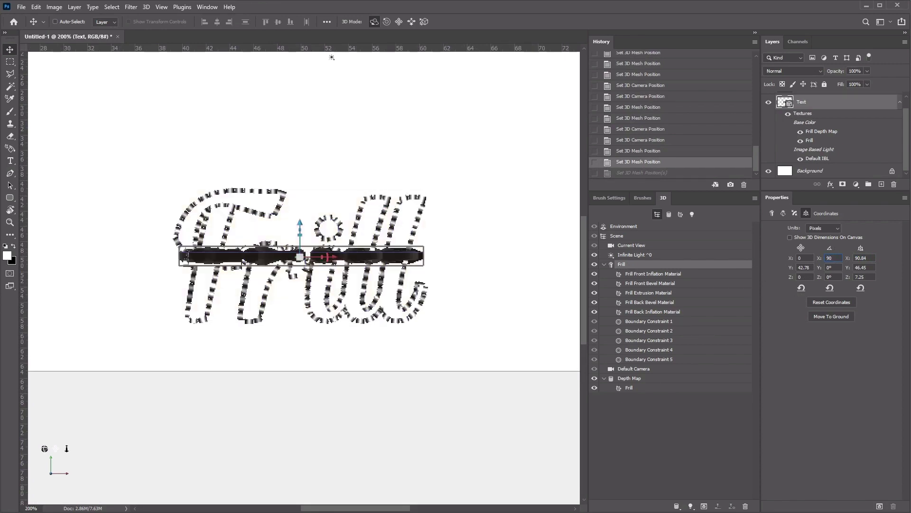
click(634, 379)
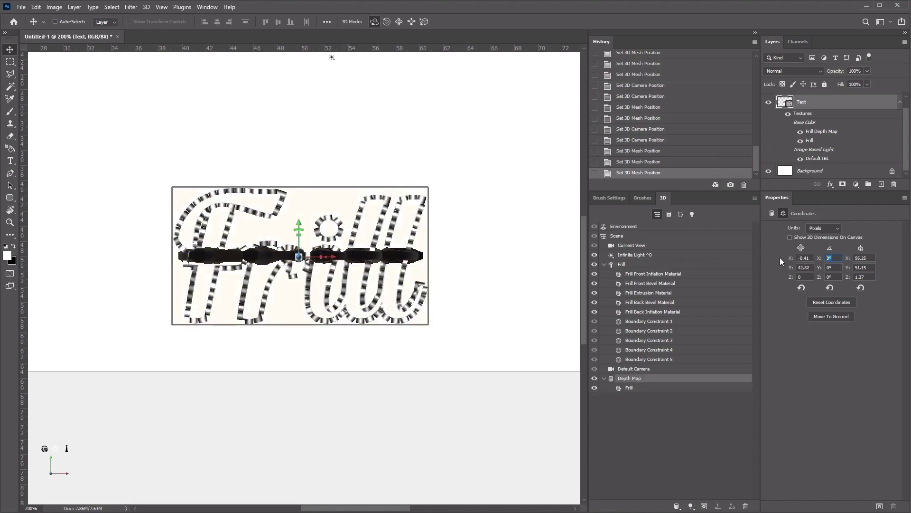
text(90)
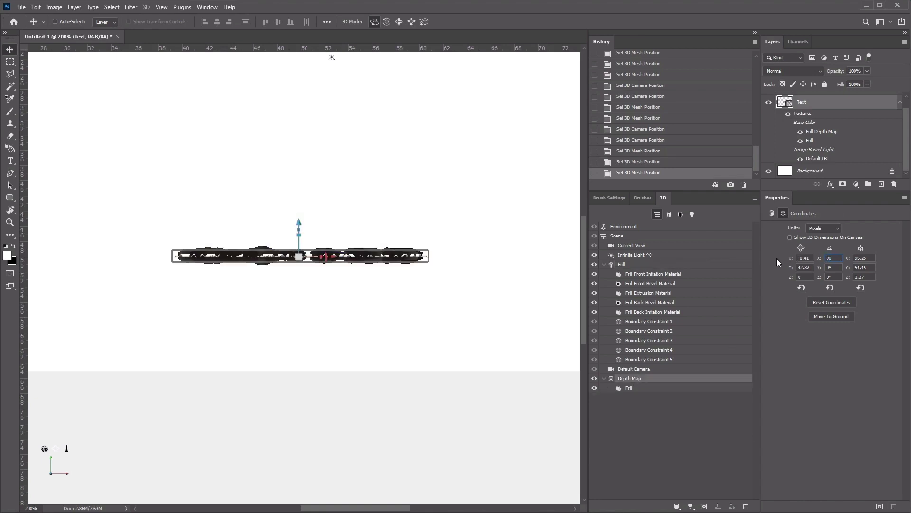
Step: Move the Frill text mesh and the Depth Map mesh down to the ground plane
click(631, 264)
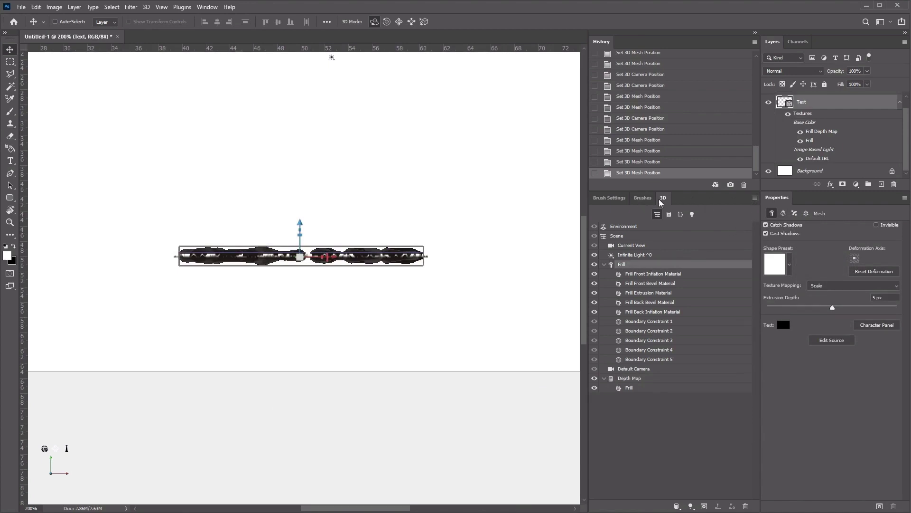
click(754, 200)
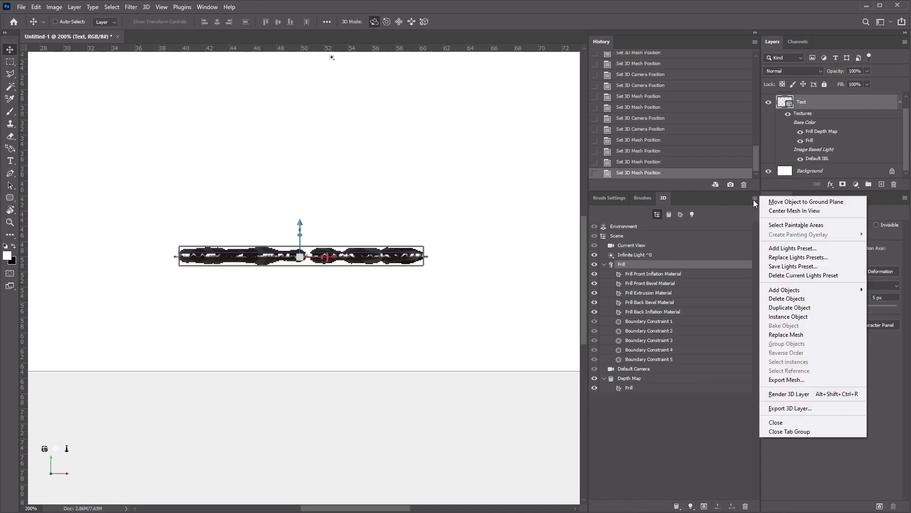
click(792, 202)
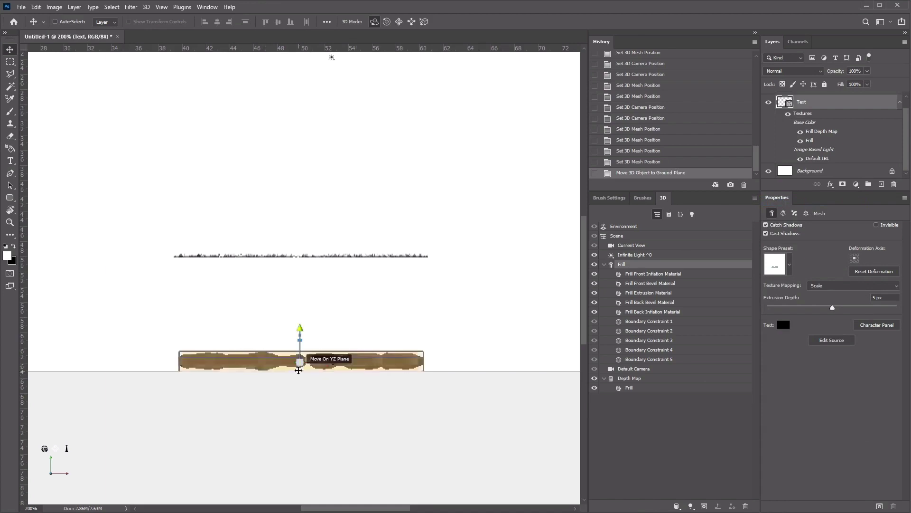
click(630, 379)
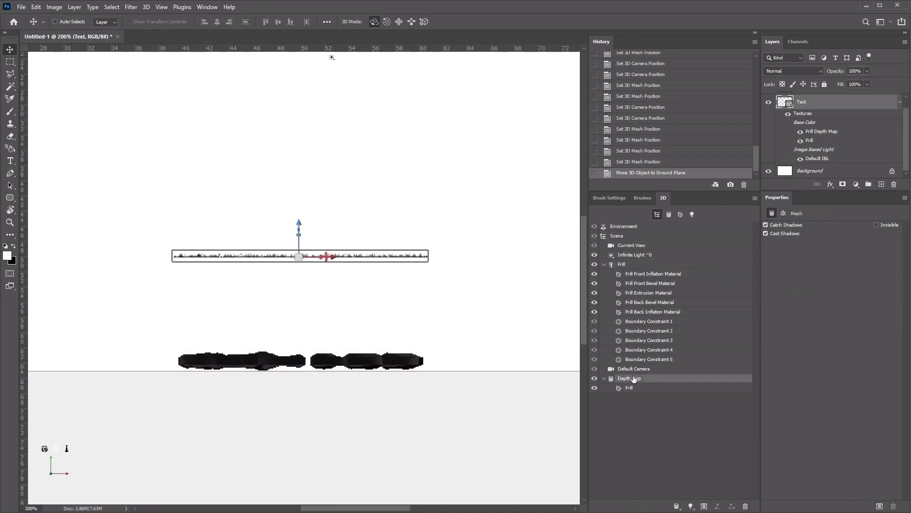
click(756, 199)
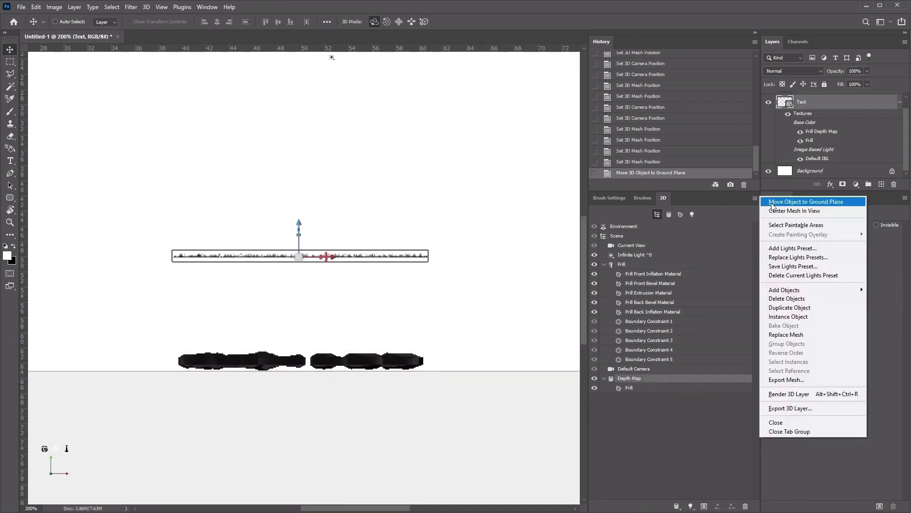
click(773, 203)
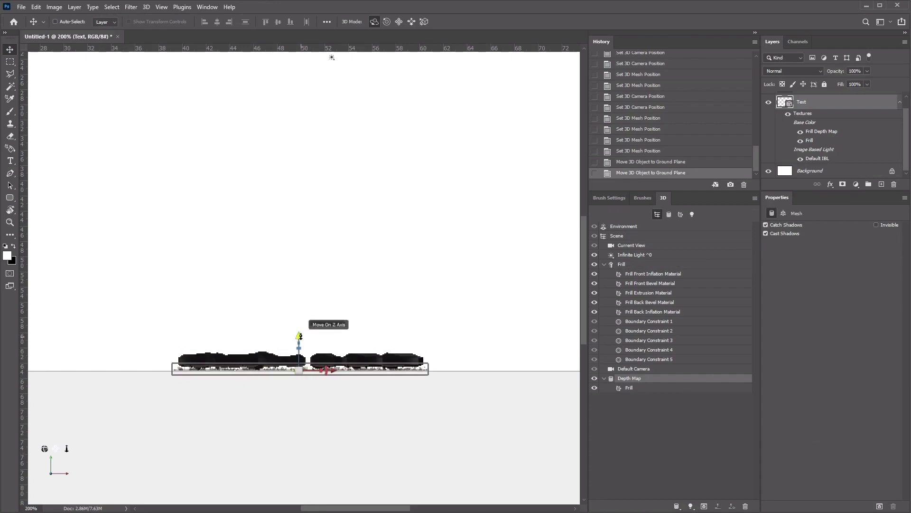
Step: Raise the Depth Map mesh along its Z axis until the frill sits midway through the text's thickness
drag(300, 336, 301, 331)
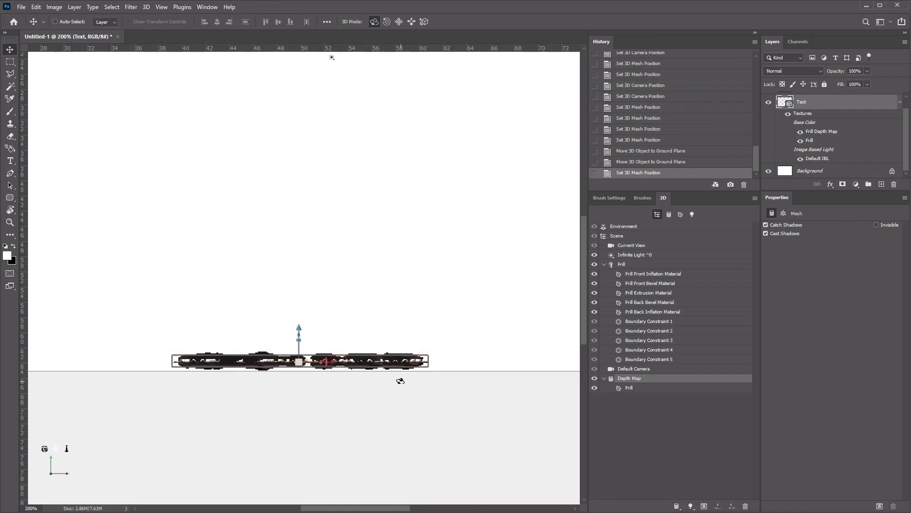
key(ctrl+plus)
key(ctrl+plus)
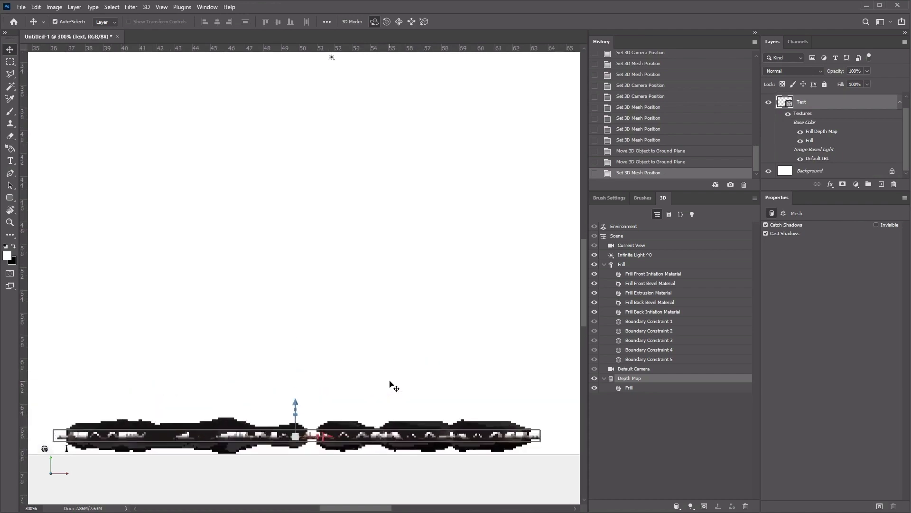
drag(331, 373, 377, 327)
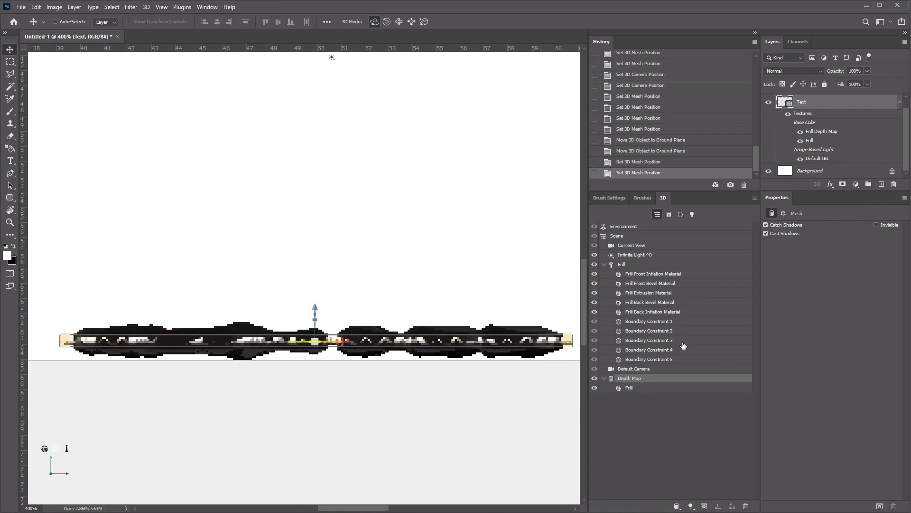
Step: Orbit the current view to a tilted angle from above and enlarge the Frill text to fill most of the canvas
click(636, 247)
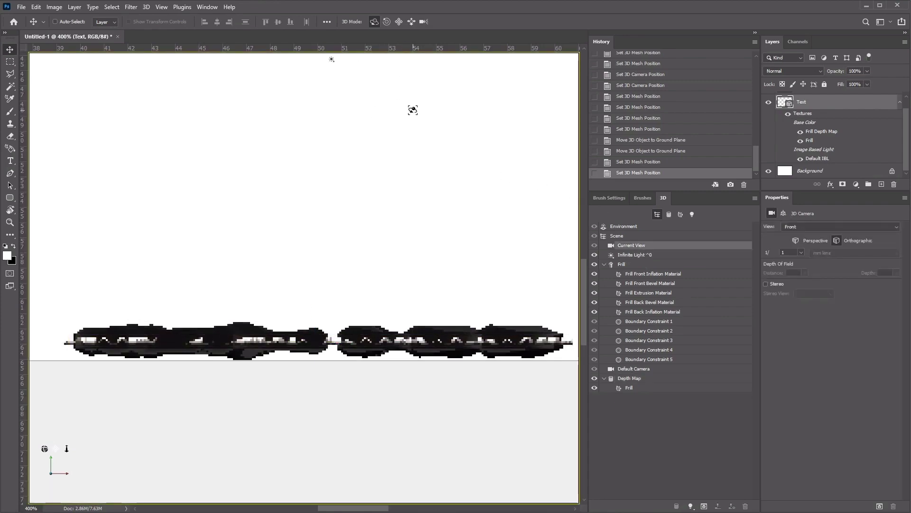
drag(390, 102, 475, 157)
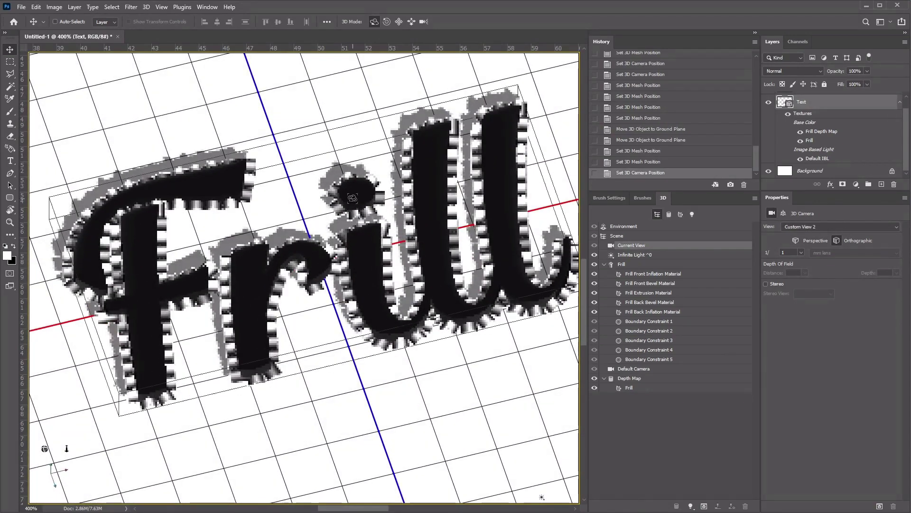
scroll(318, 194, down, 2)
scroll(318, 193, down, 4)
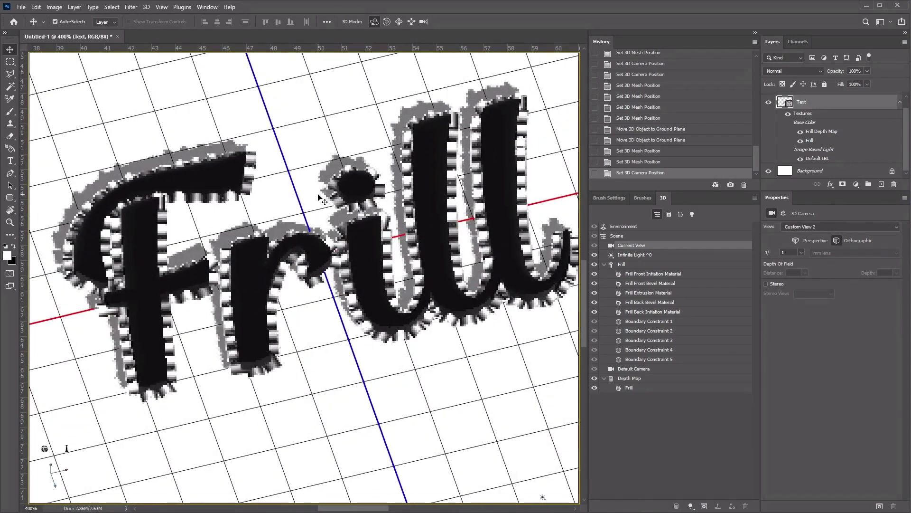
drag(315, 150, 292, 156)
scroll(315, 210, down, 1)
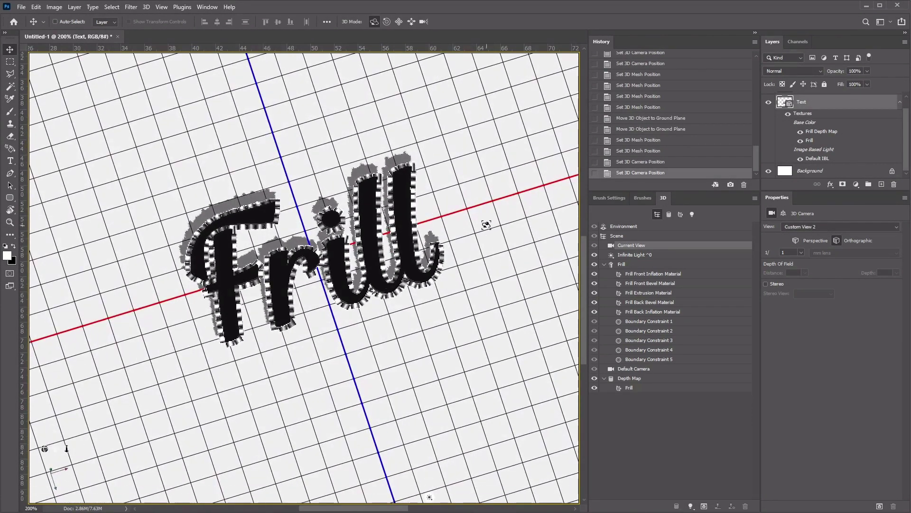
drag(484, 223, 464, 218)
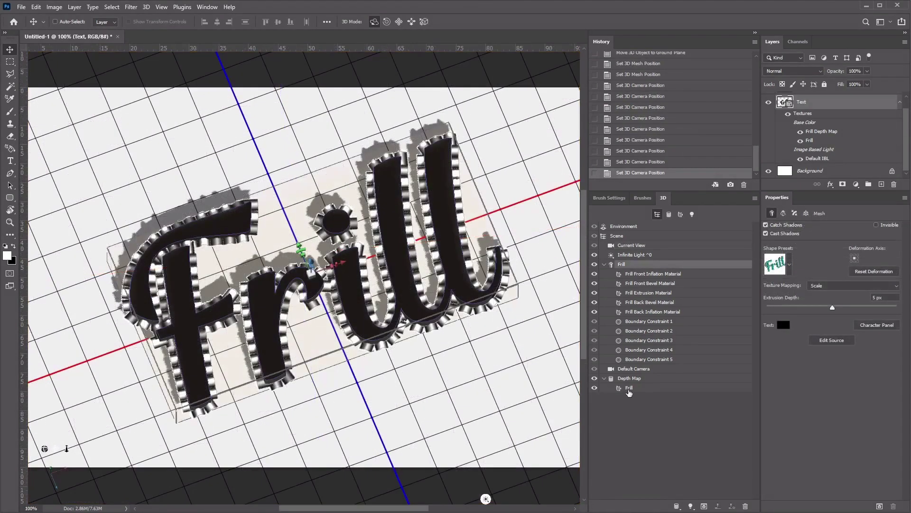
Step: Remove the Base Color and Opacity textures from the Depth Map mesh's Frill material
click(629, 388)
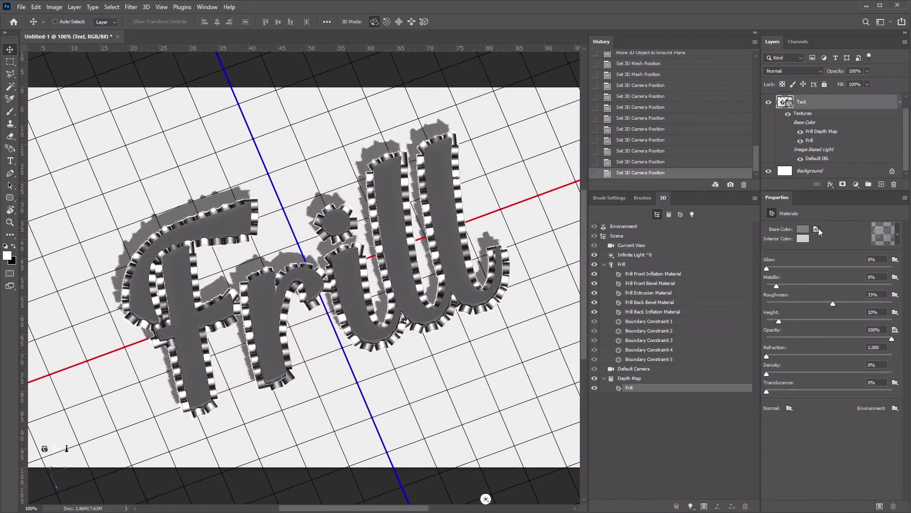
mouse_move(819, 230)
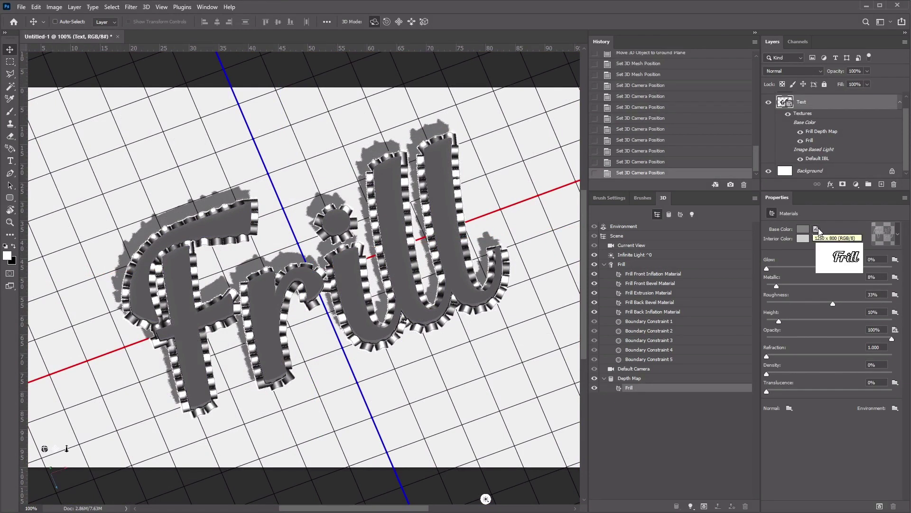
click(817, 229)
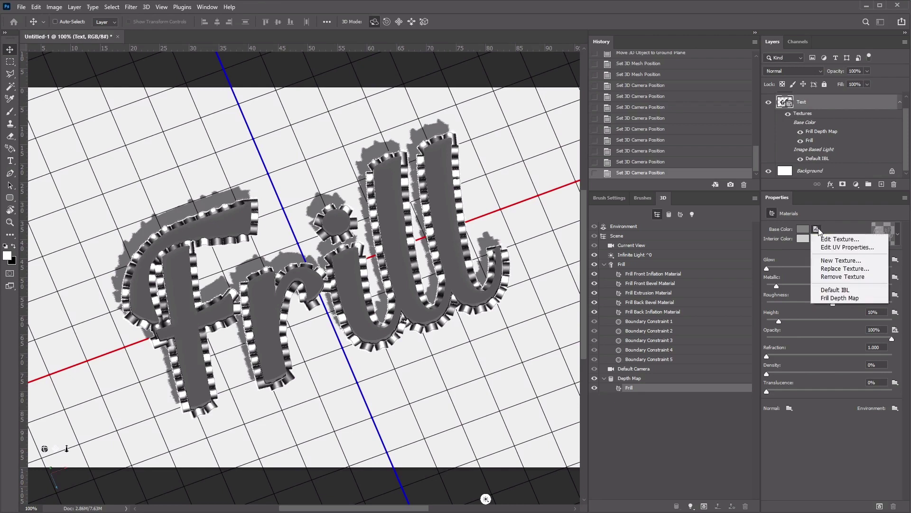
click(863, 279)
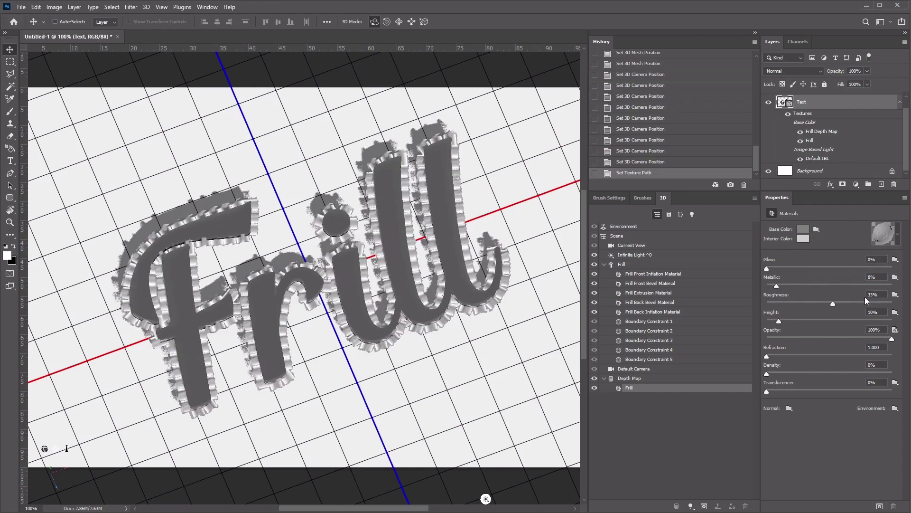
click(895, 329)
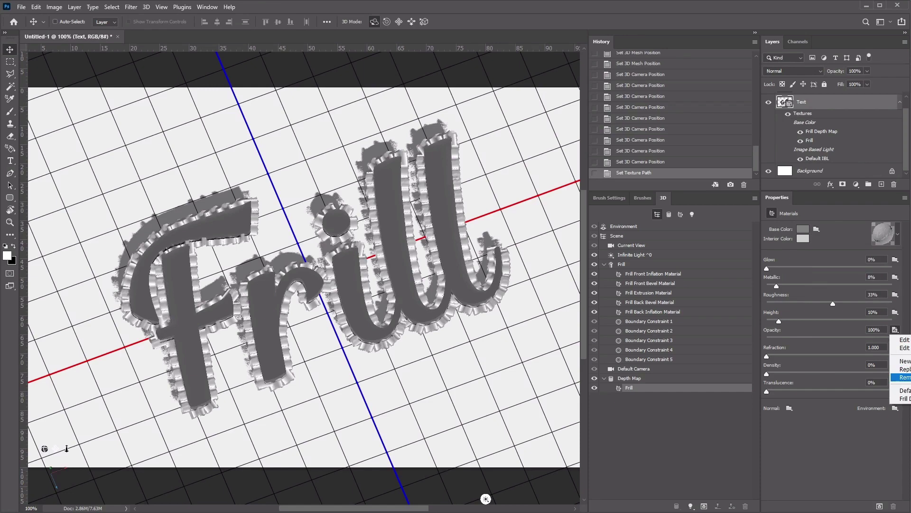
click(902, 377)
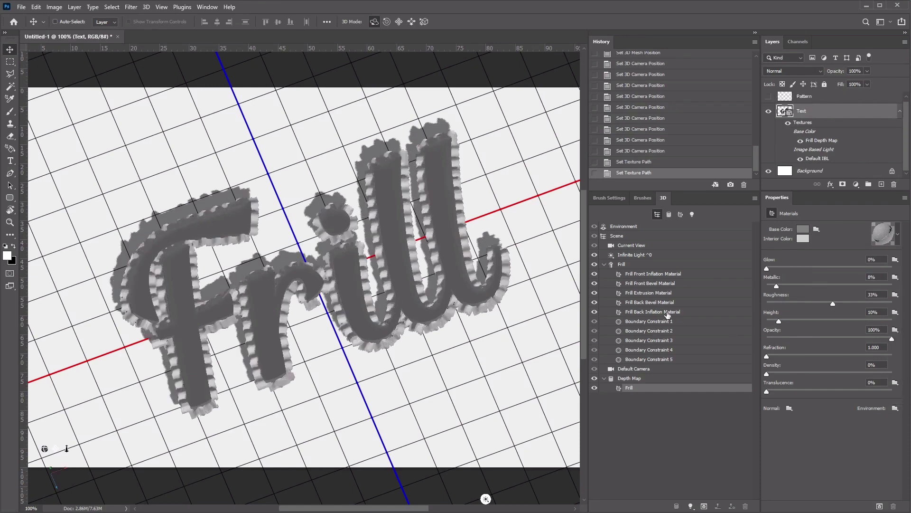
Step: Set the Base Color of all five text materials and the Depth Map's Frill material to RGB 81, 173, 13
click(681, 276)
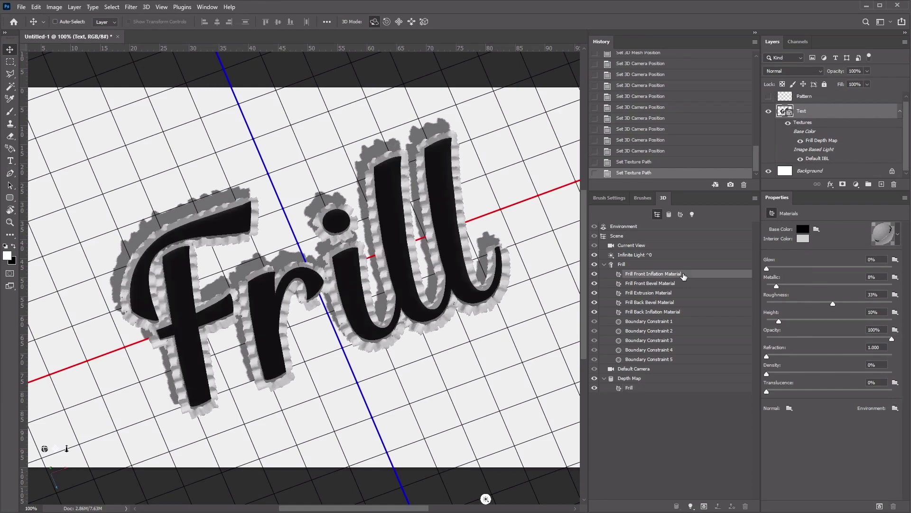
shift+click(700, 312)
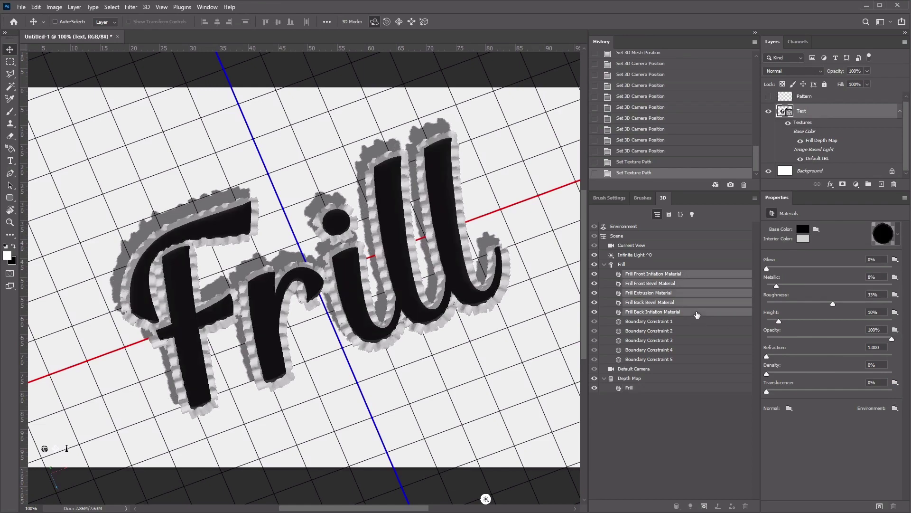
ctrl+click(631, 388)
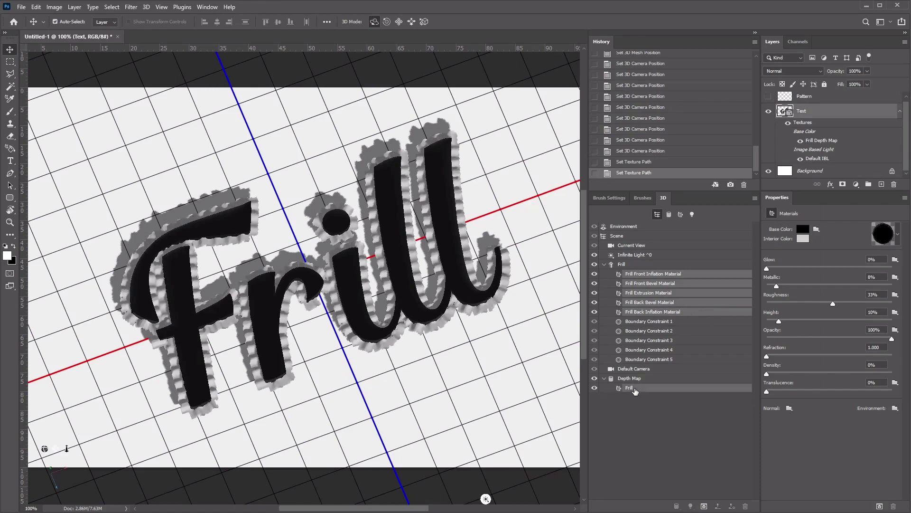
click(803, 229)
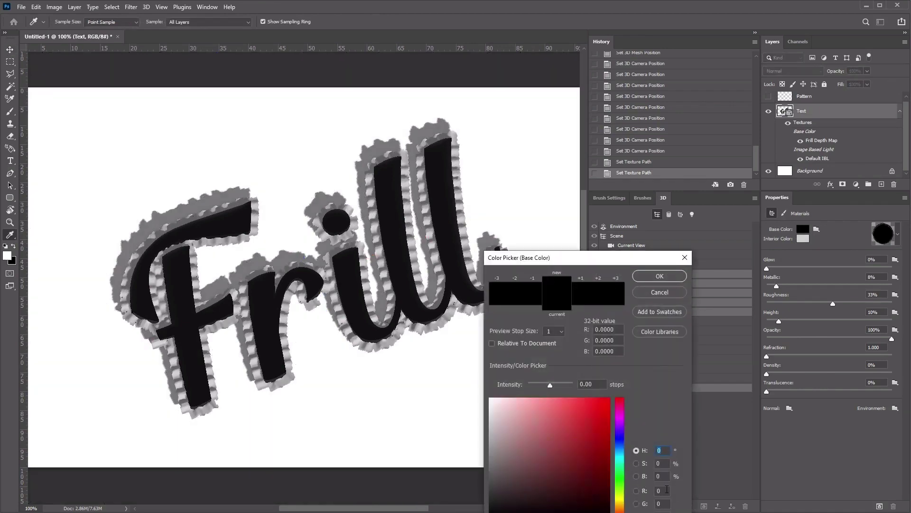
click(665, 490)
text(81)
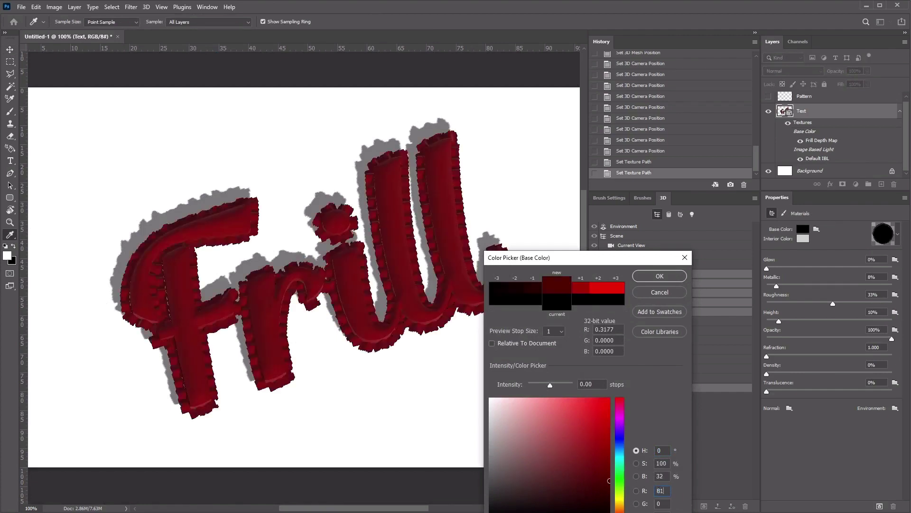
key(Tab)
text(173)
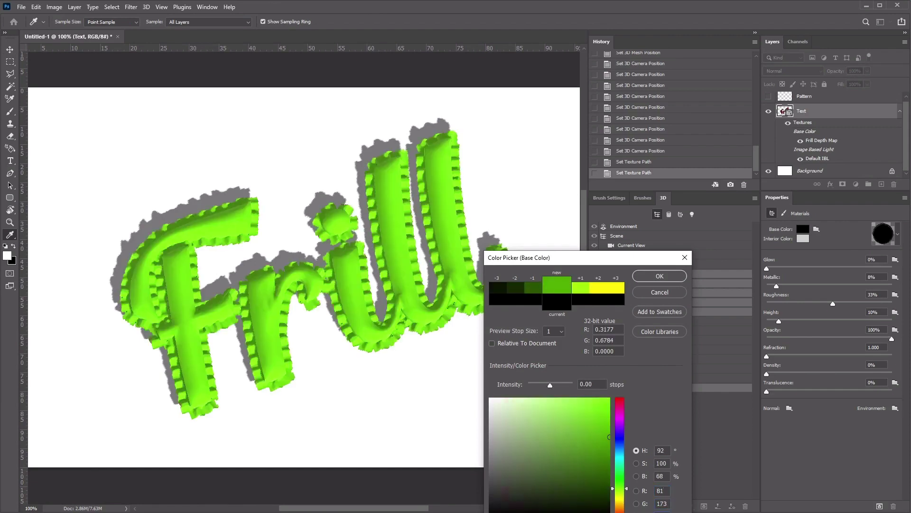
key(Tab)
text(13)
click(668, 277)
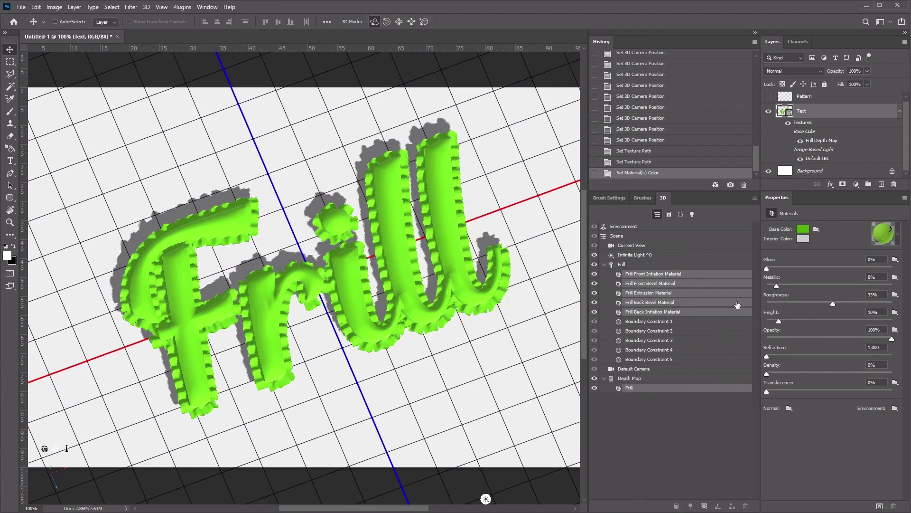
Step: Load Front Bump Pattern.jpg as the Height texture of the Frill Front Inflation Material
click(677, 276)
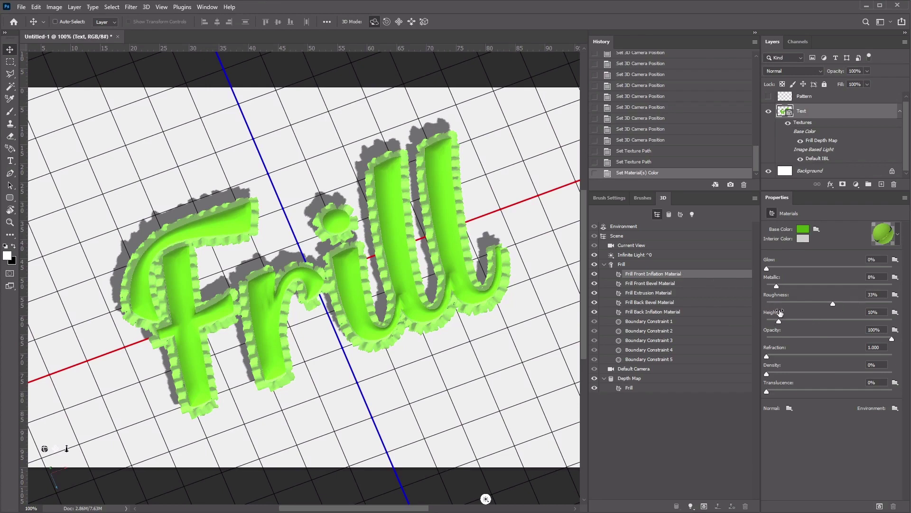
click(896, 314)
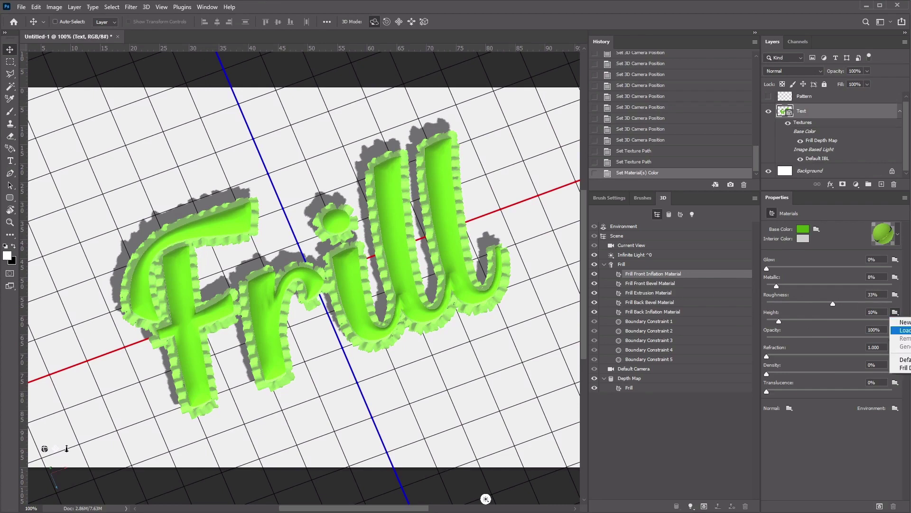
click(901, 330)
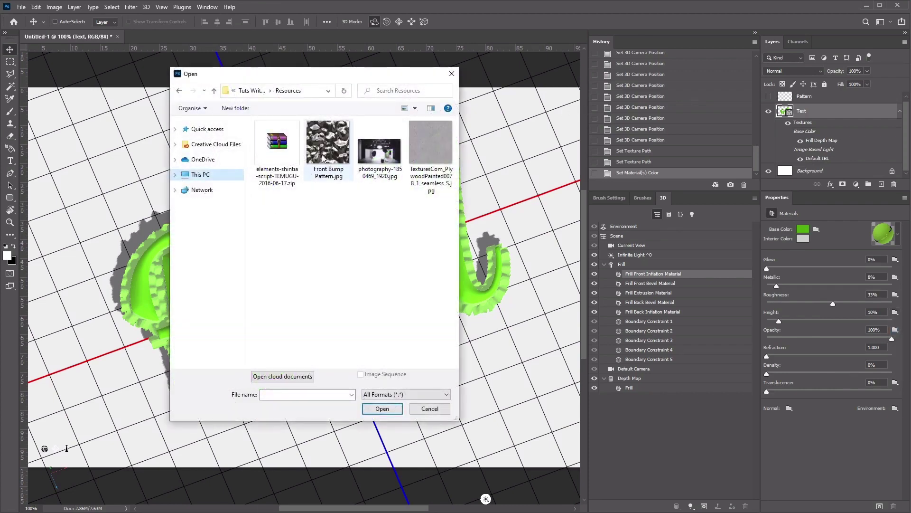
click(336, 149)
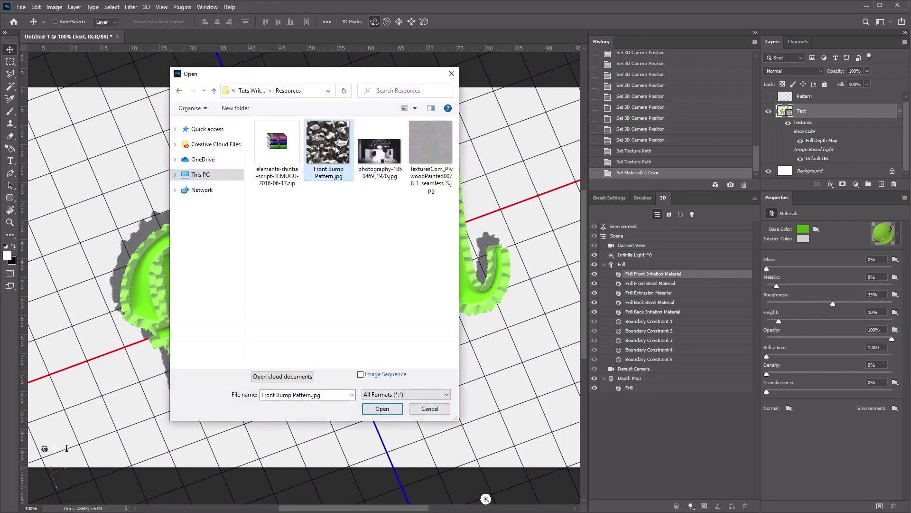
click(387, 413)
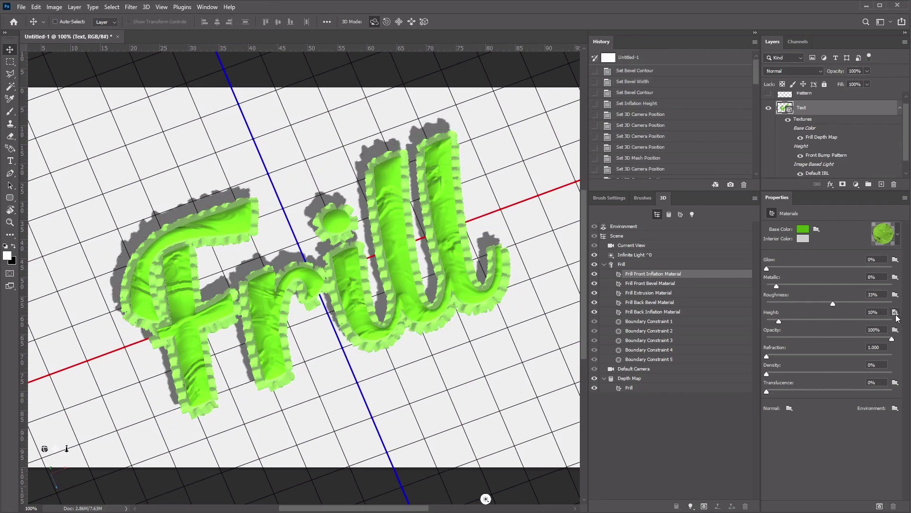
Step: Set the Front Bump Pattern height texture's U/X and V/Y Tile to 1 and both Offset values to 0%
click(896, 314)
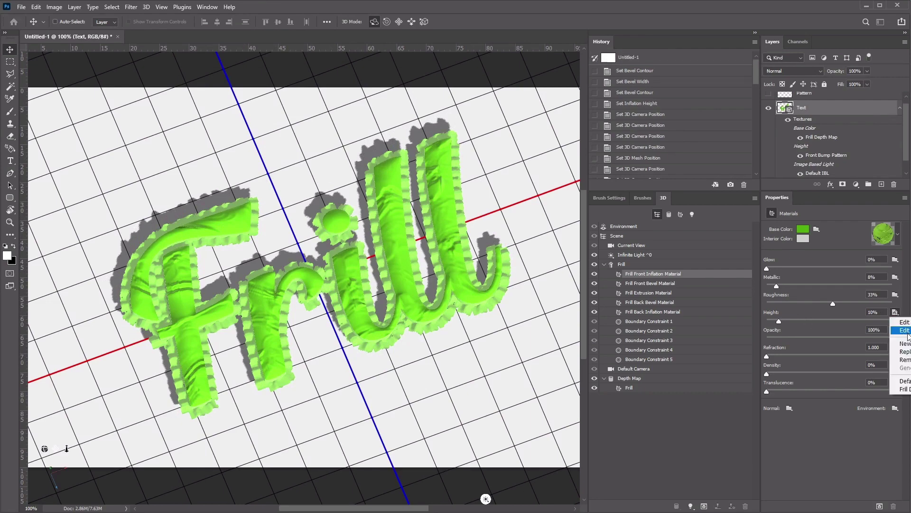
click(907, 331)
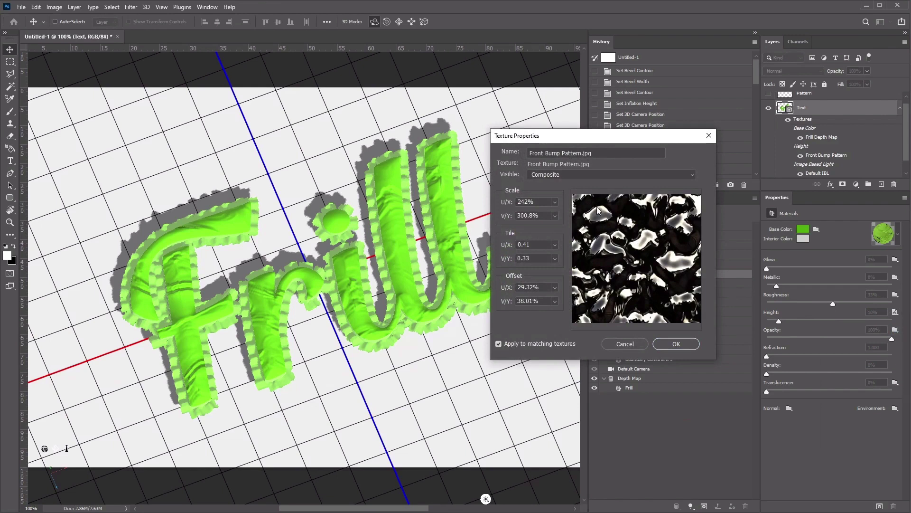
click(536, 244)
text(1)
key(Tab)
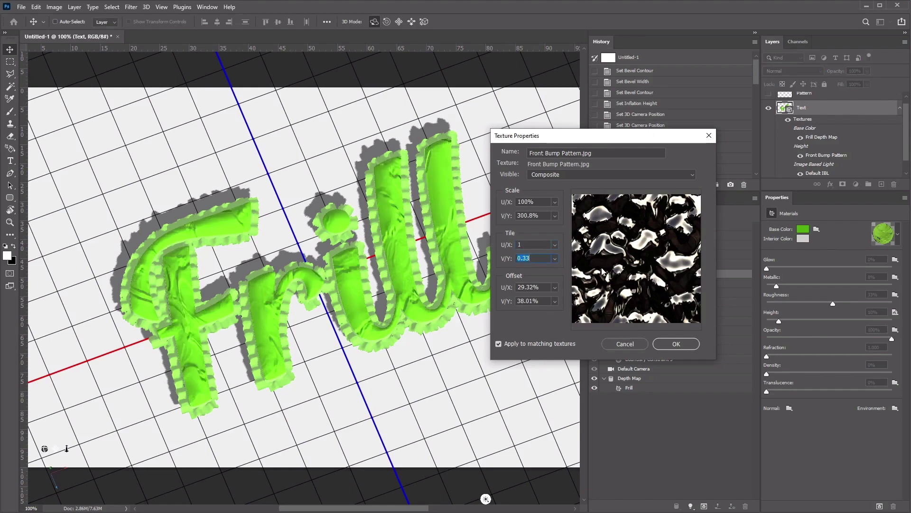
text(1)
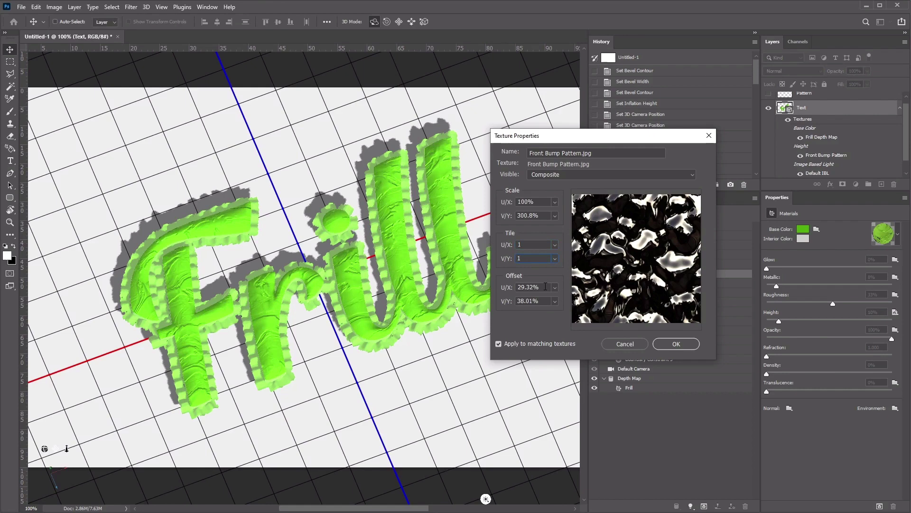
key(Tab)
text(0)
key(Tab)
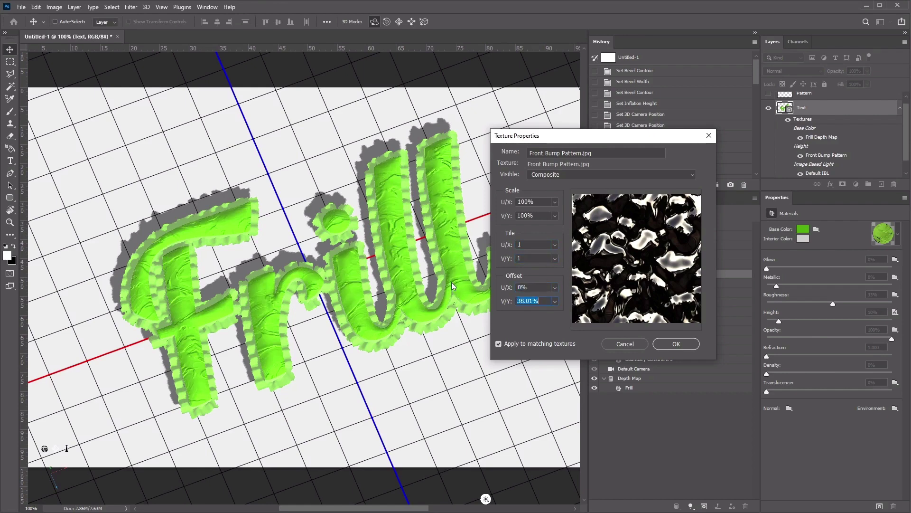
text(0)
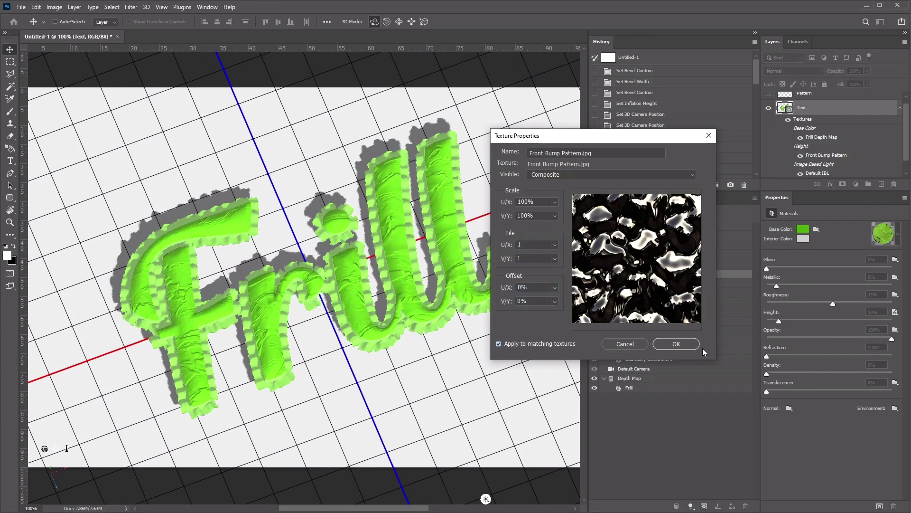
click(668, 343)
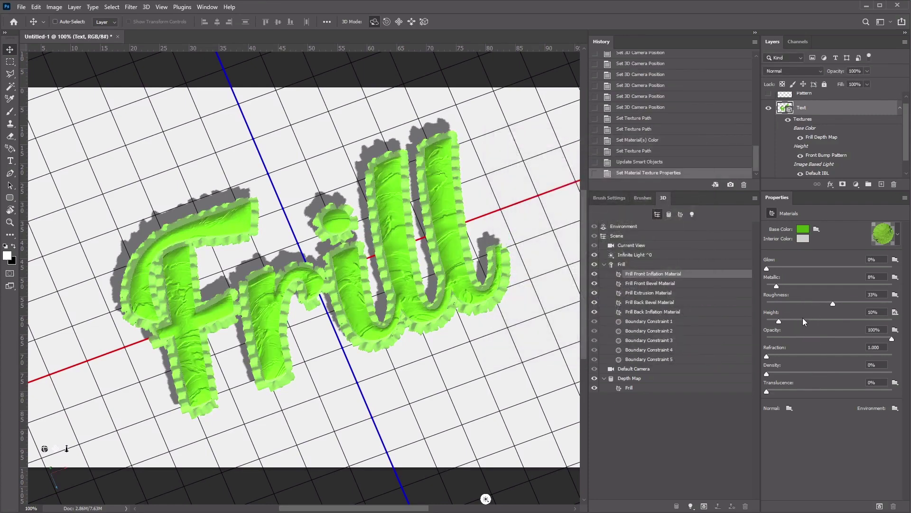
Step: Set the Height of the Frill Front Inflation Material to 1%
drag(877, 310, 856, 313)
text(1)
key(Return)
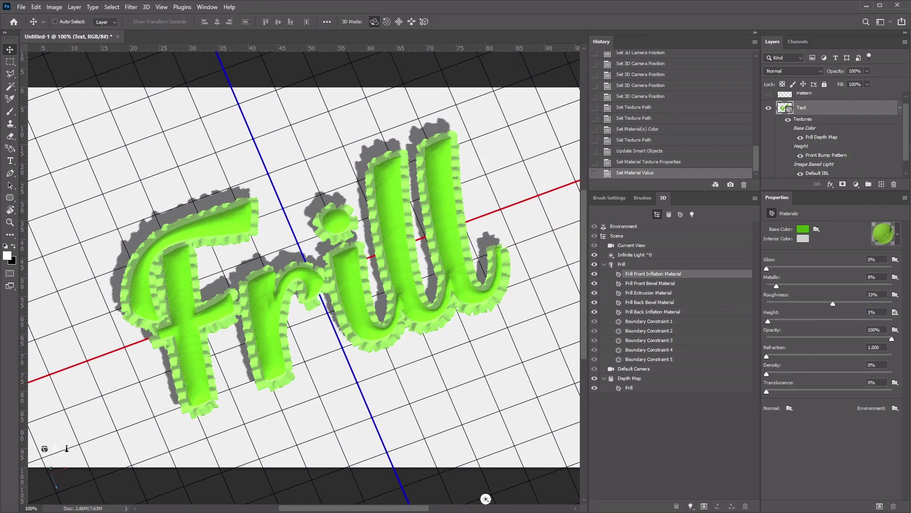
Step: Slightly adjust the current view's angle and position around the Frill text, and save it as a view named Final View
click(635, 246)
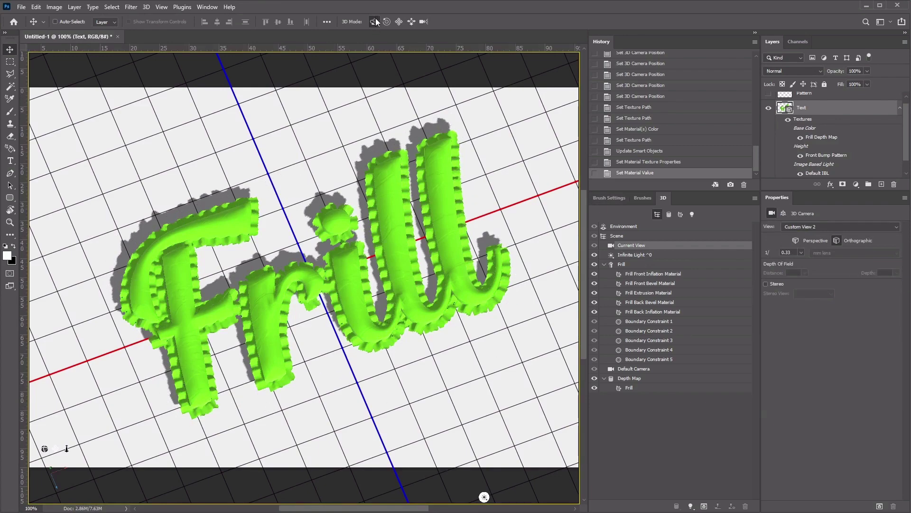
mouse_move(305, 128)
mouse_down()
mouse_move(314, 119)
mouse_move(305, 134)
mouse_up()
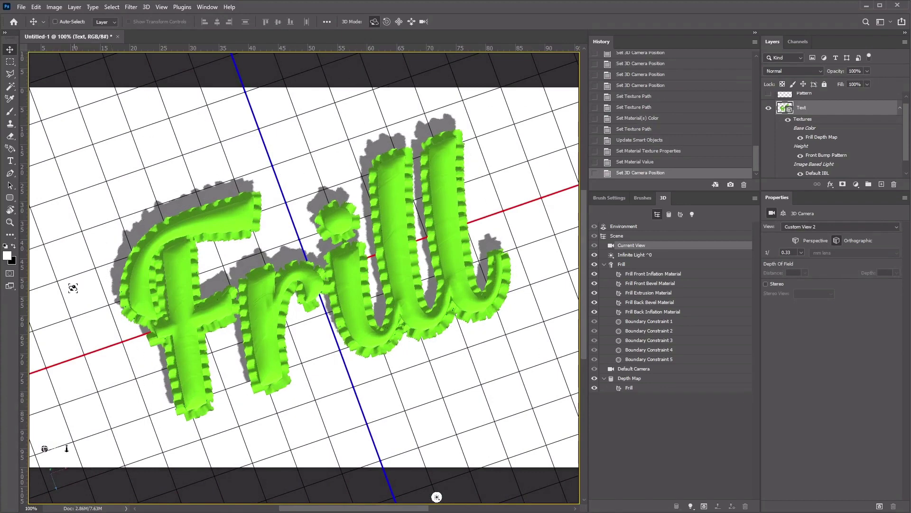
click(398, 21)
drag(501, 181, 493, 188)
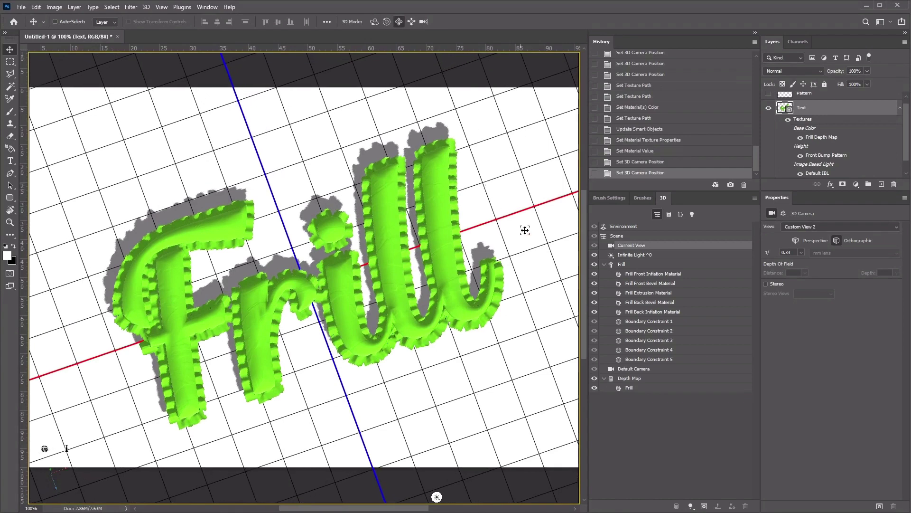
click(882, 227)
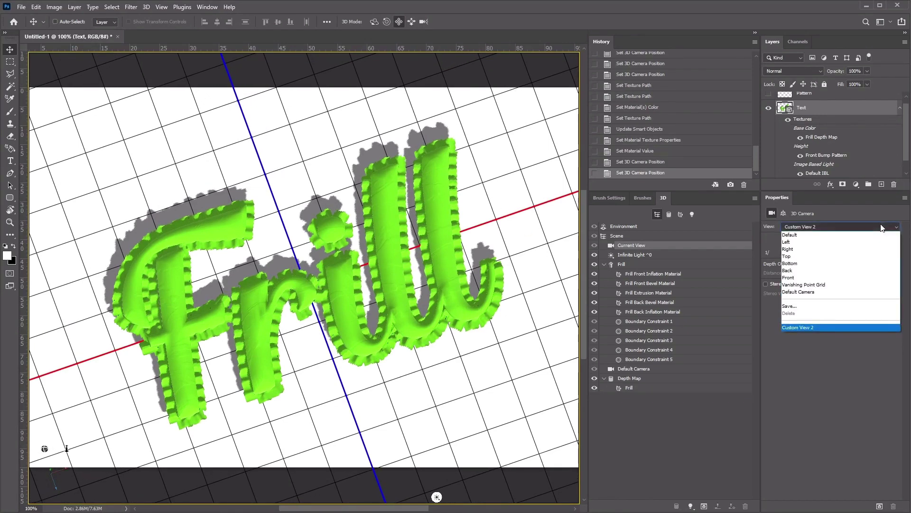
click(835, 308)
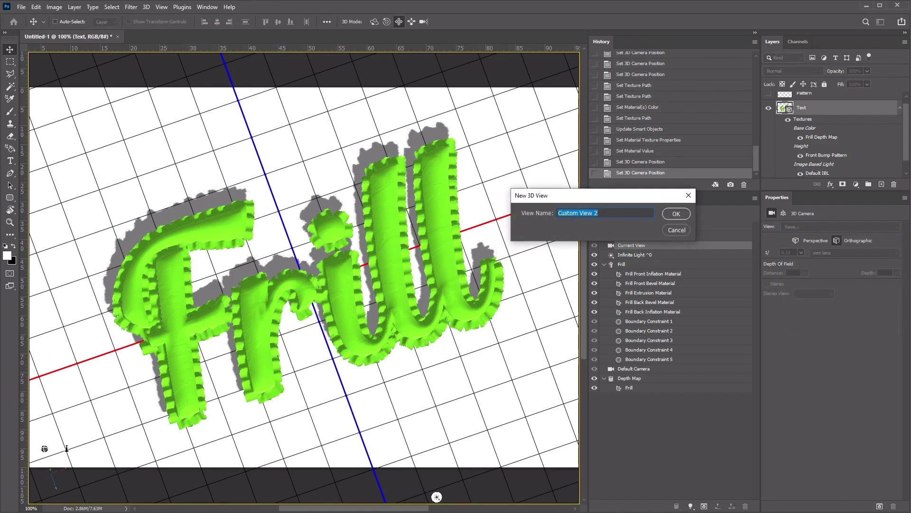
text(Final View)
click(676, 216)
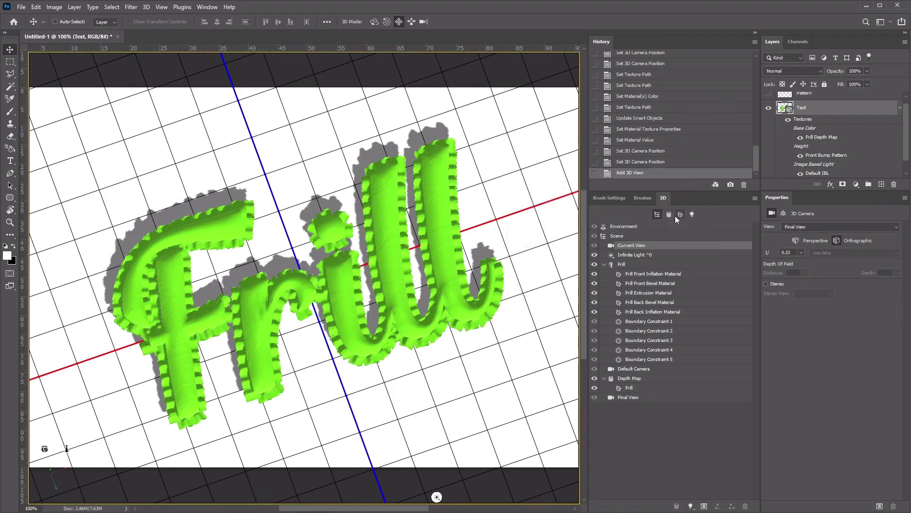
Step: Test the saved camera by orbiting away from the text and restoring Final View
click(374, 21)
drag(273, 280, 245, 213)
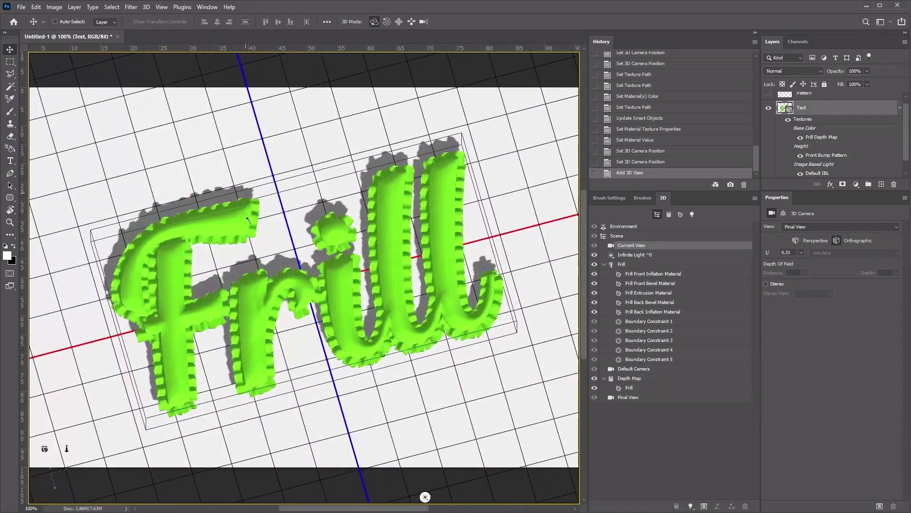
click(876, 226)
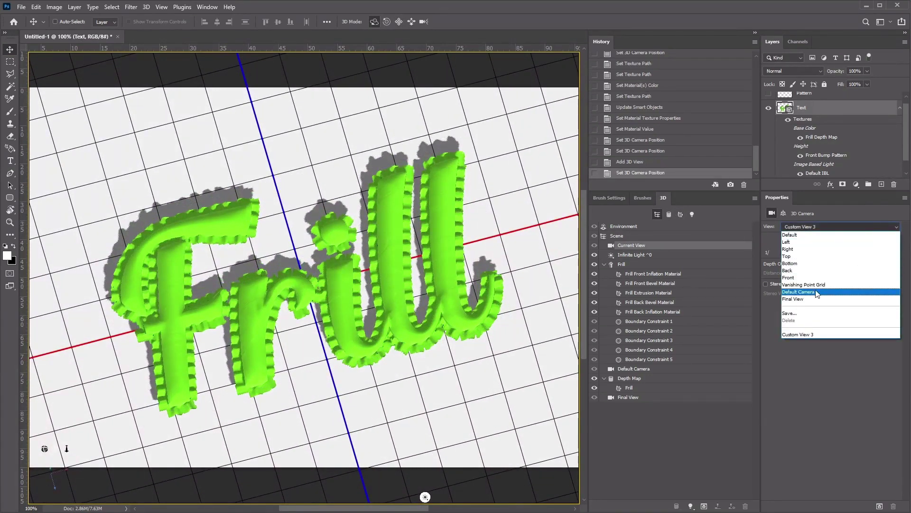
click(830, 298)
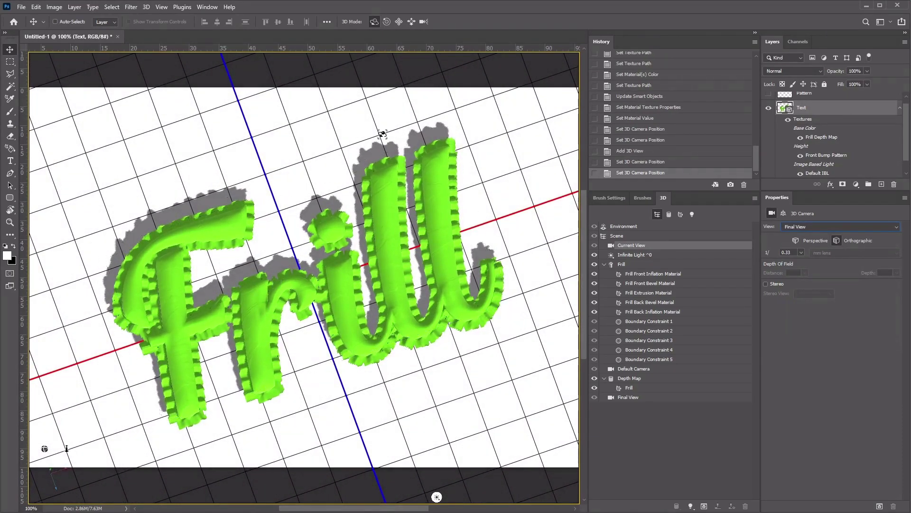
drag(291, 174, 385, 105)
click(827, 225)
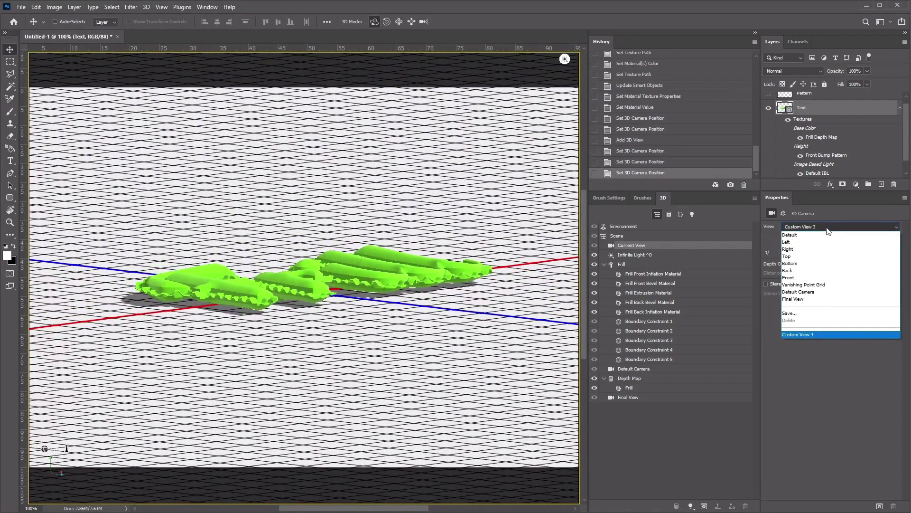
click(835, 300)
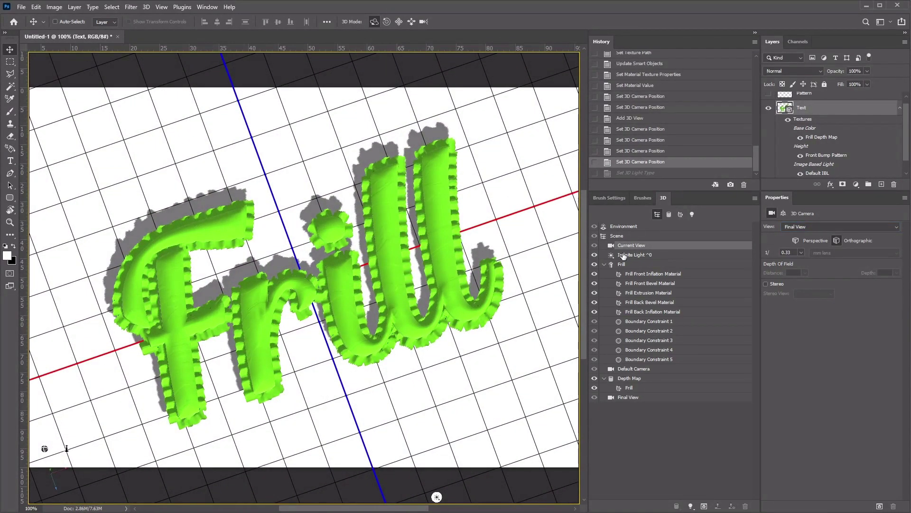
Step: Change the infinite light to a Spot light, pointed at the origin and moved to the current view
click(624, 256)
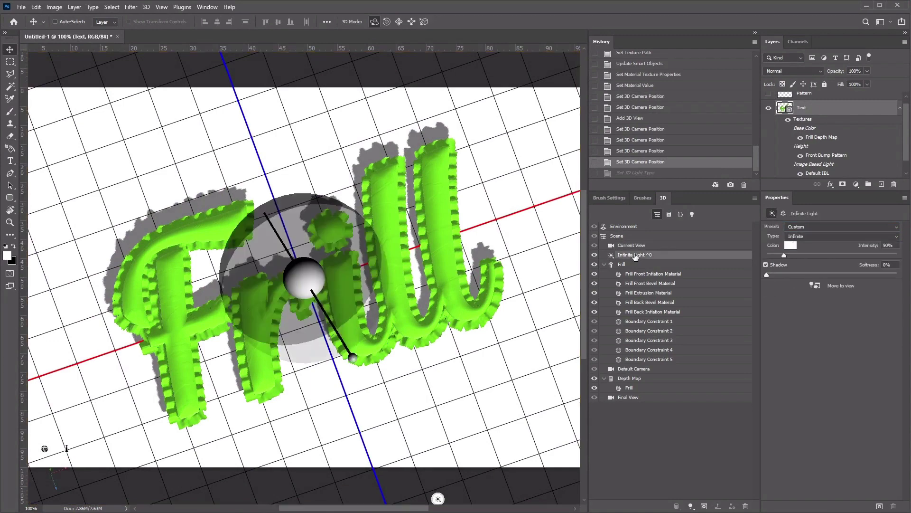
click(838, 237)
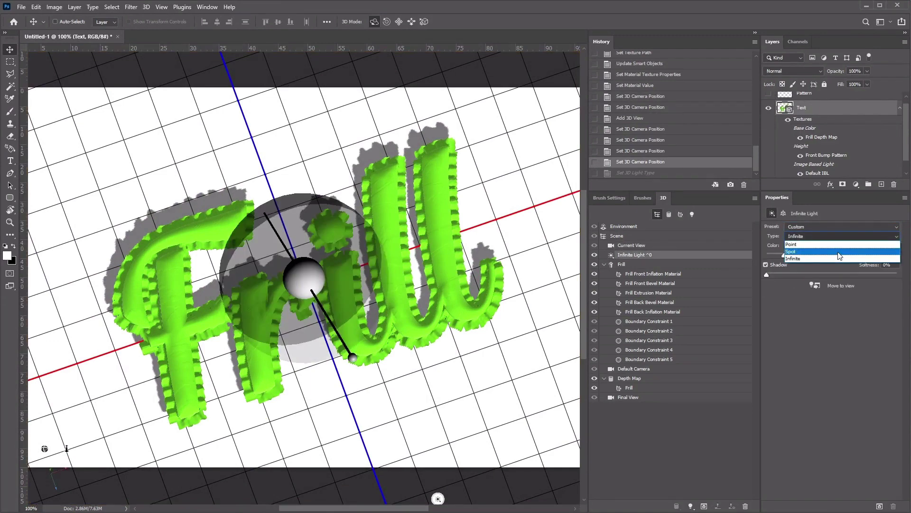
click(839, 252)
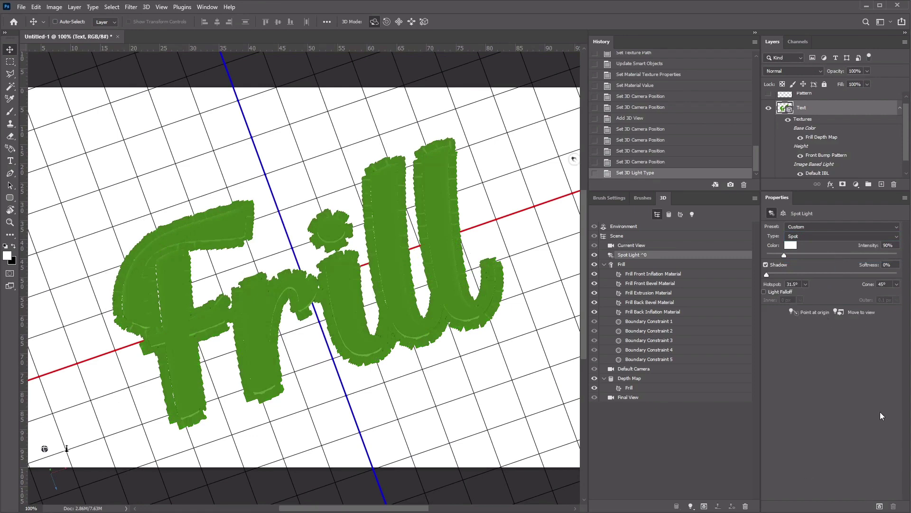
click(797, 315)
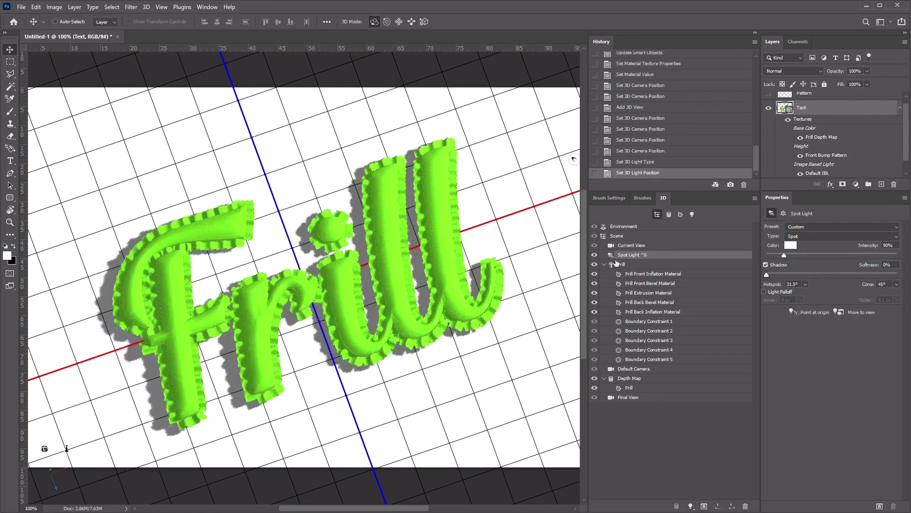
click(840, 313)
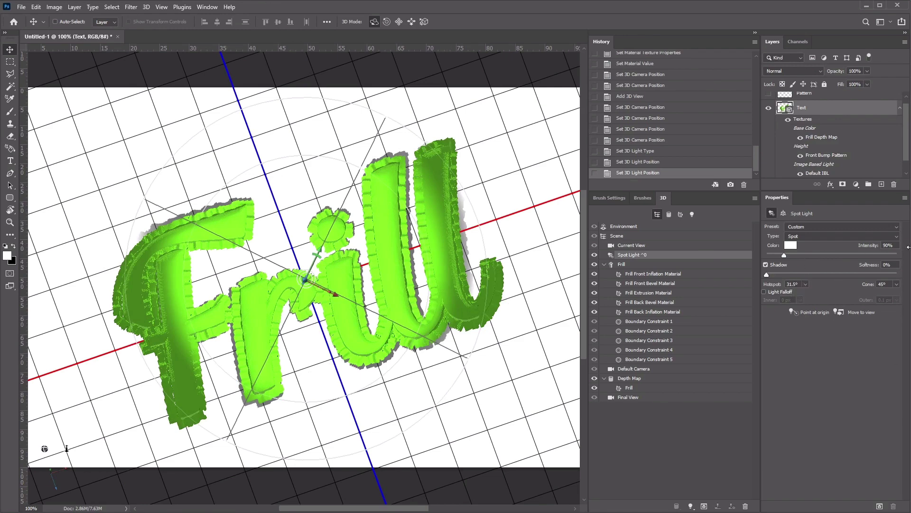
Step: Set the spot light's Intensity to 10% and its shadow Softness to 30%
click(895, 245)
text(10)
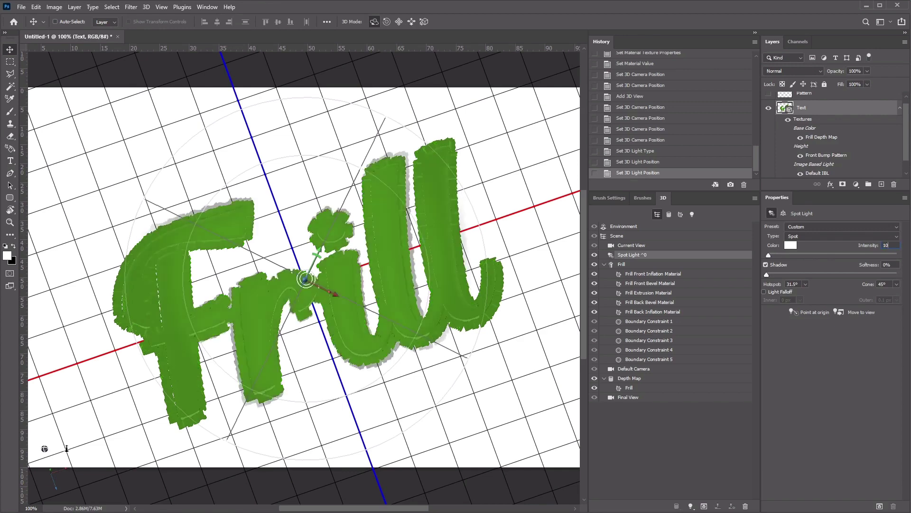
click(893, 266)
text(30)
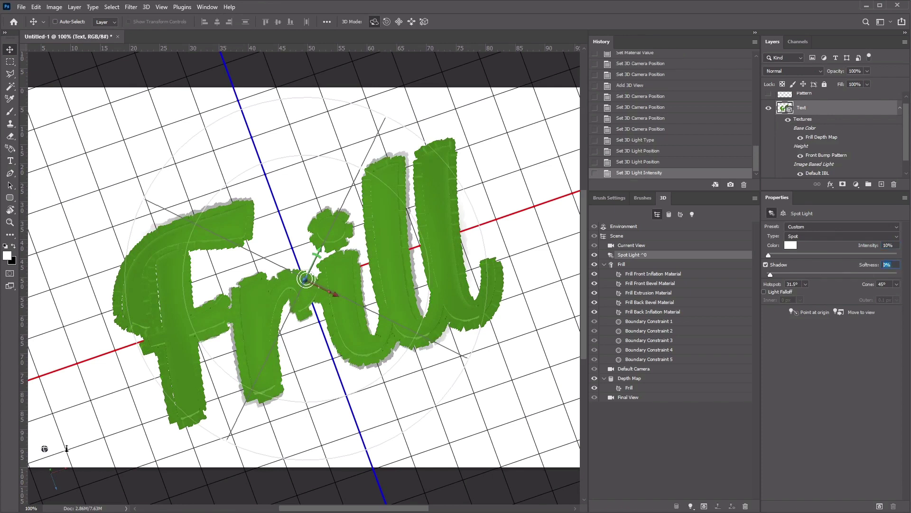
Step: Set the spot light's Hotspot to 26.2° and its Cone to 47°
click(798, 284)
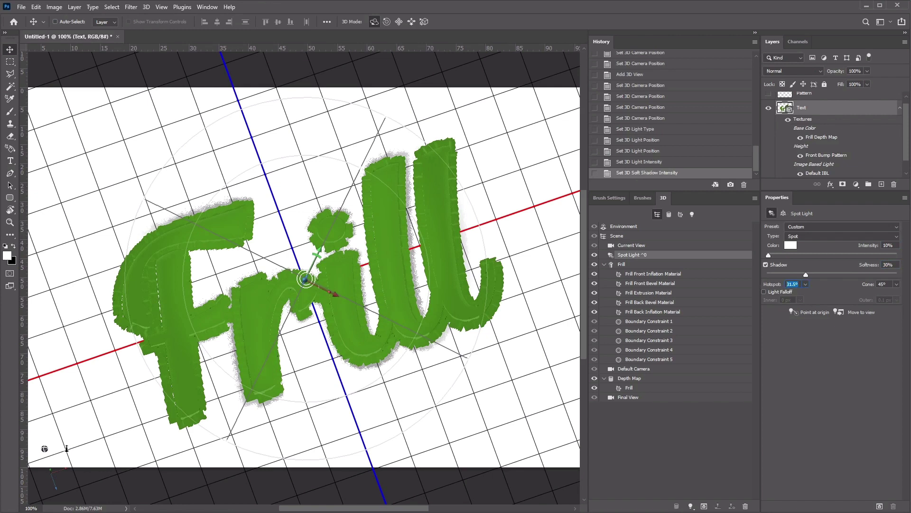
text(26.)
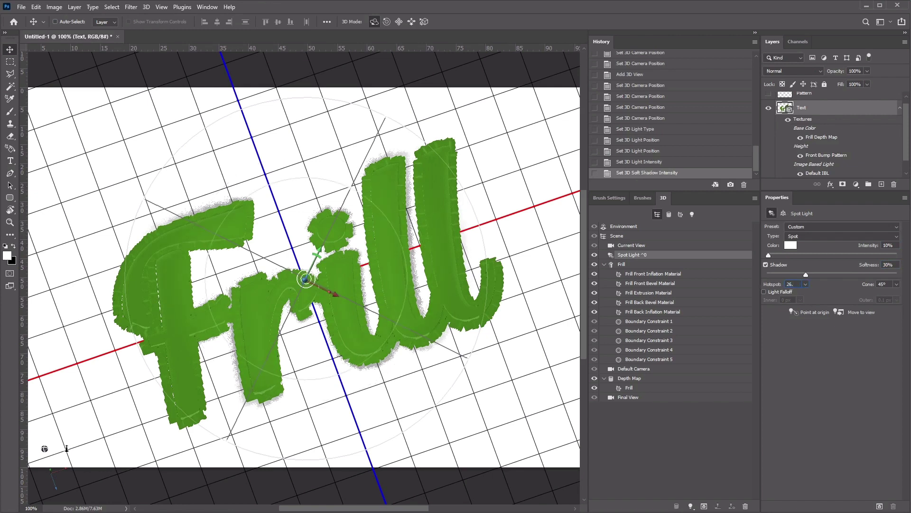
text(2)
key(Return)
click(887, 284)
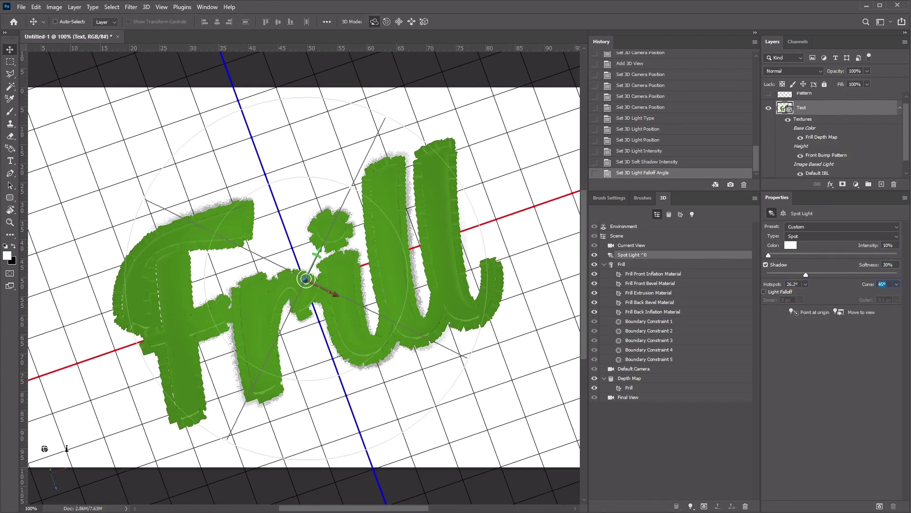
text(47)
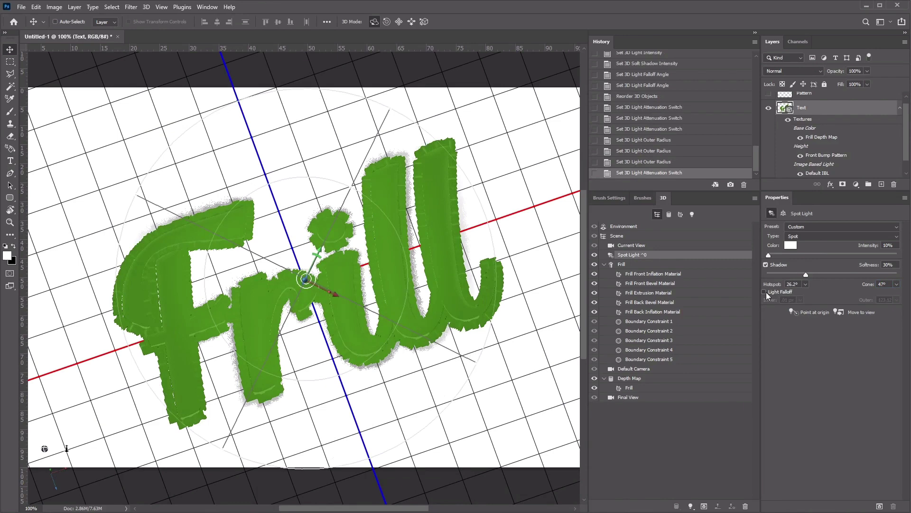
Step: Enable Light Falloff for the spot light with an Outer radius of 1000 px and an Inner radius of 350 px
click(764, 292)
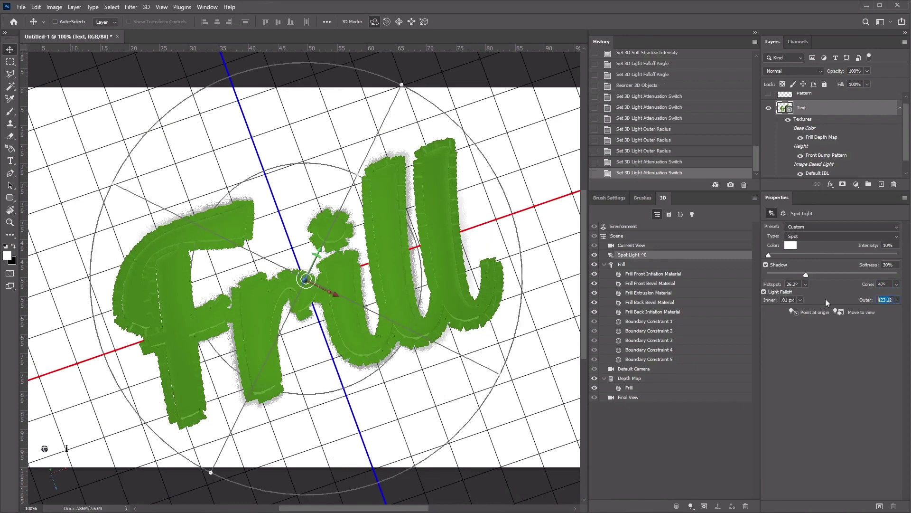
text(1000 p)
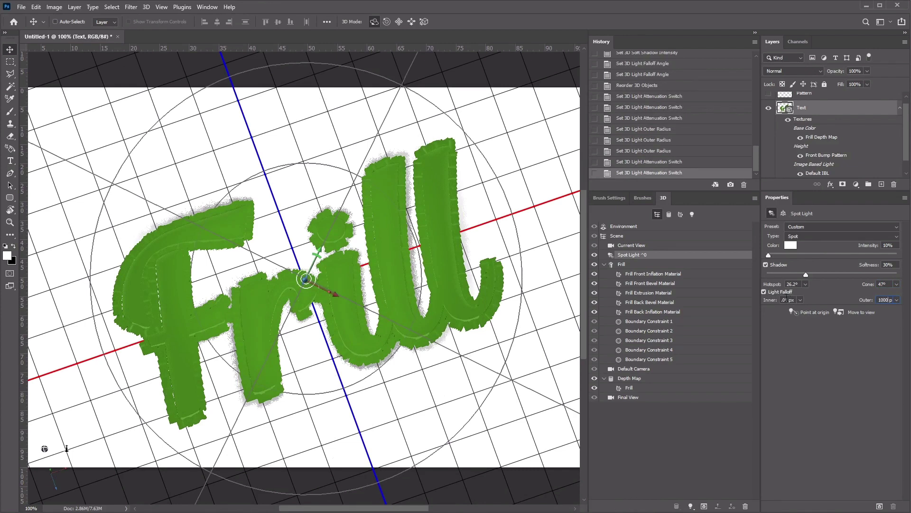
key(Return)
click(795, 300)
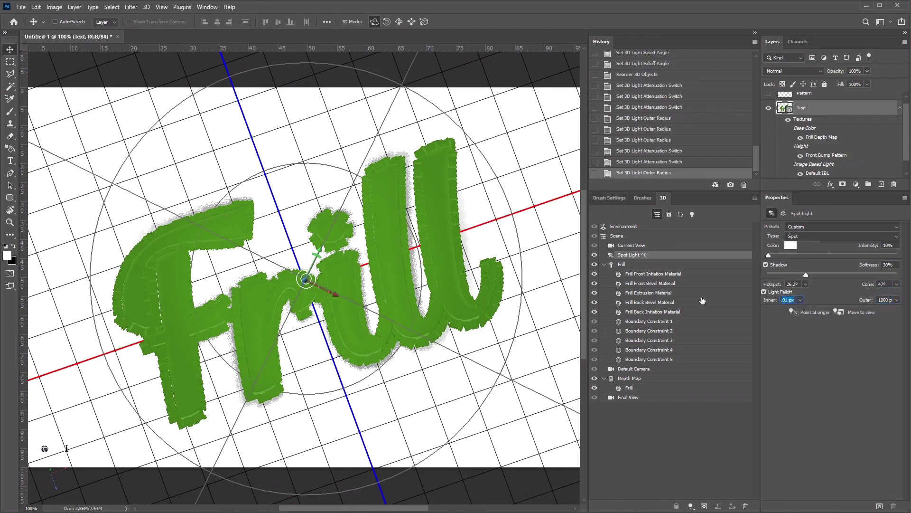
text(350)
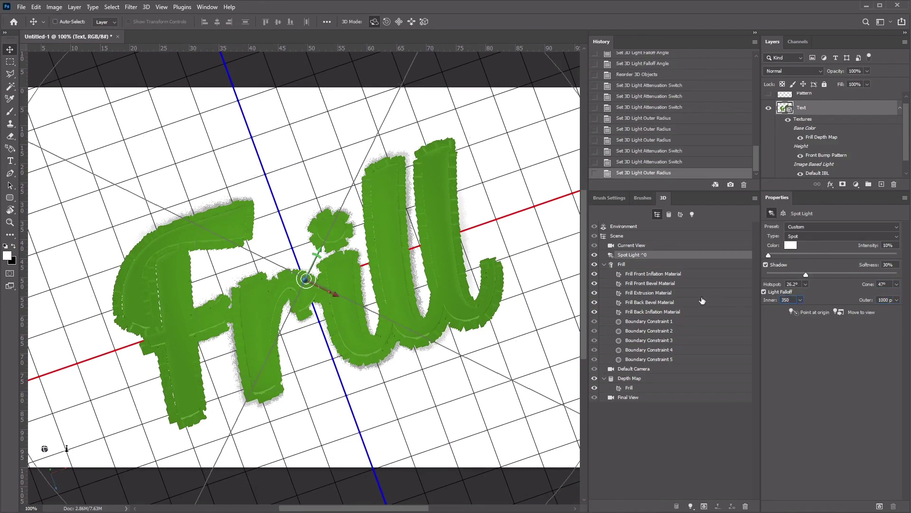
key(Return)
Step: Move the spot light farther back from the Frill text along its own axis
click(632, 247)
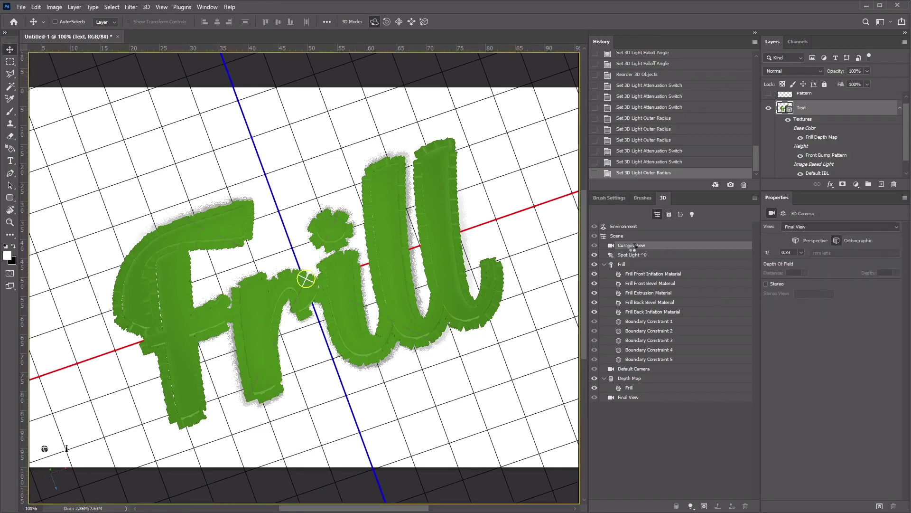
click(423, 21)
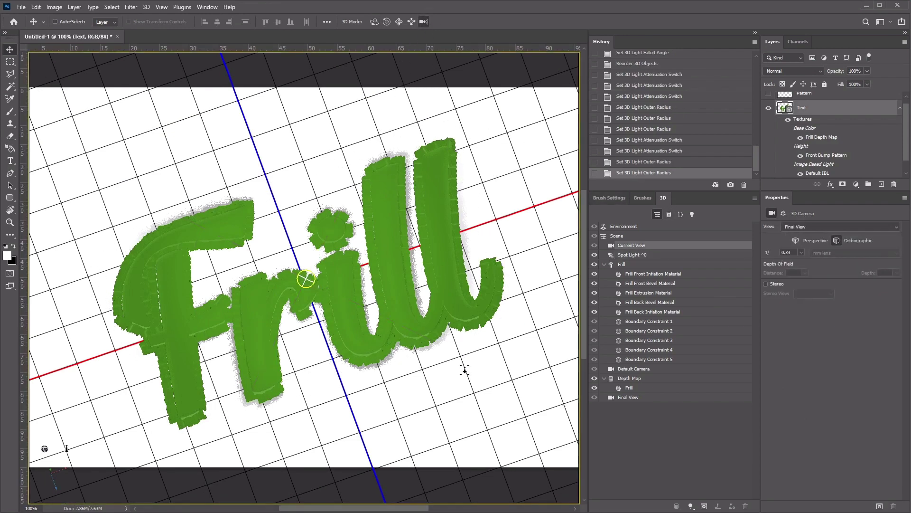
drag(463, 370, 371, 182)
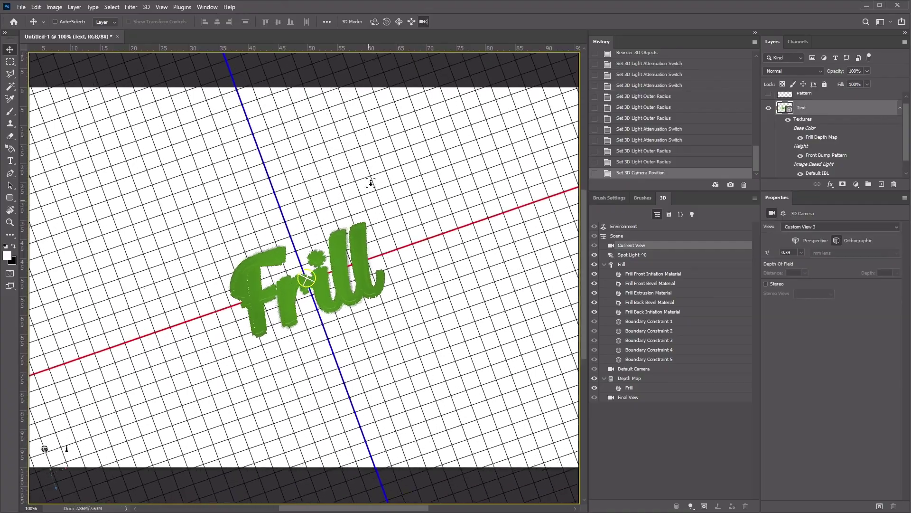
click(375, 22)
drag(393, 315, 435, 272)
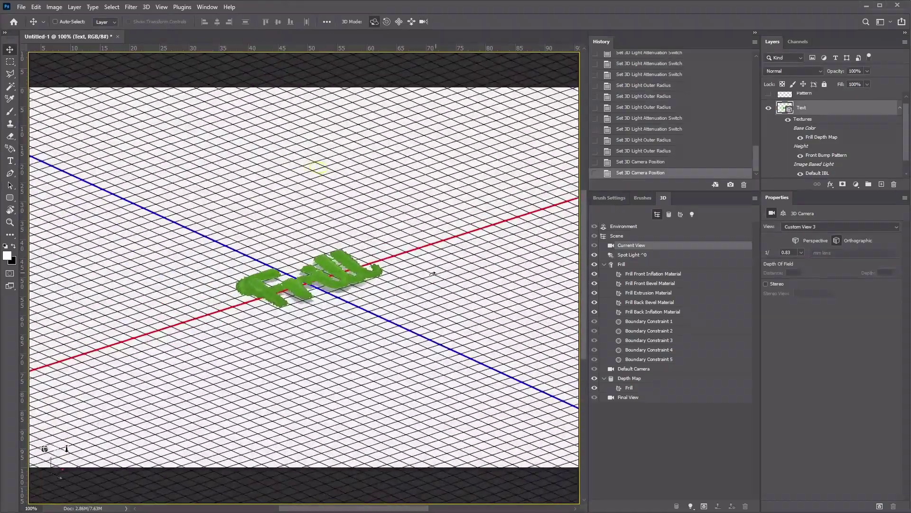
click(636, 255)
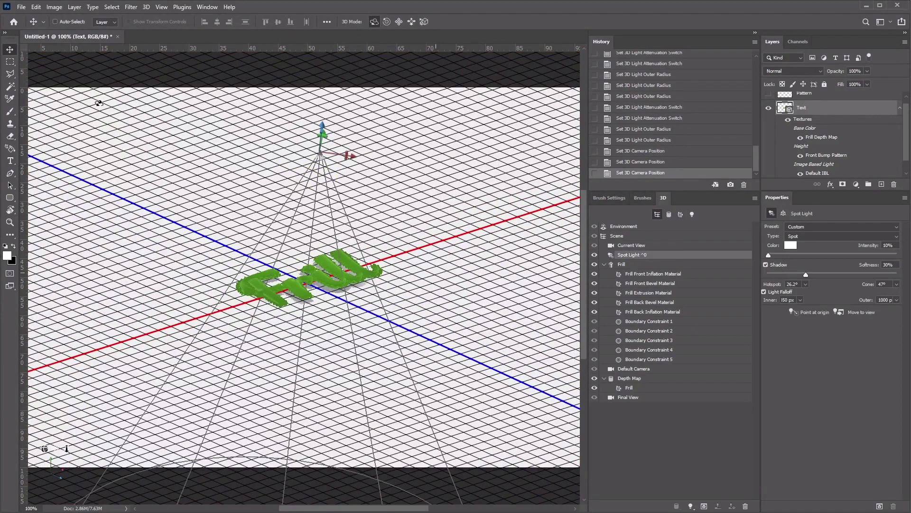
click(352, 158)
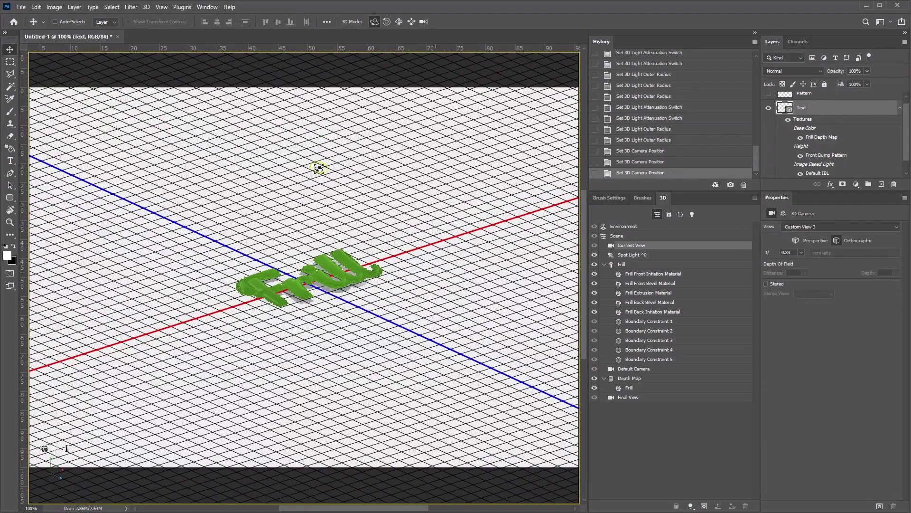
drag(317, 167, 341, 175)
click(640, 257)
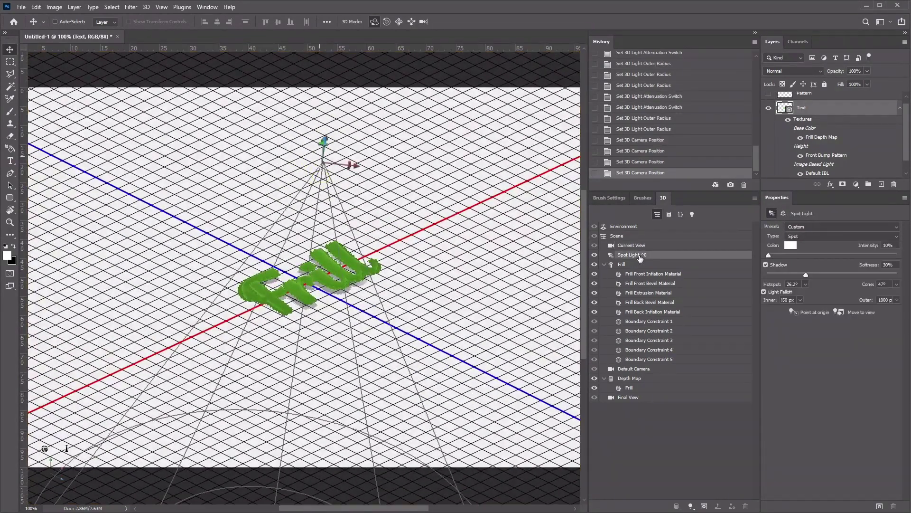
drag(326, 137, 363, 128)
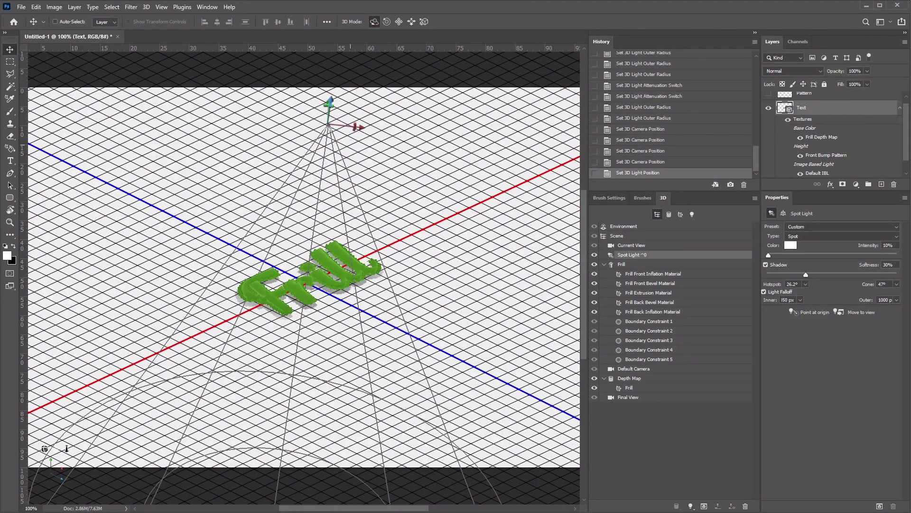
Step: Restore the current view's camera to the saved Final View
click(631, 246)
click(859, 227)
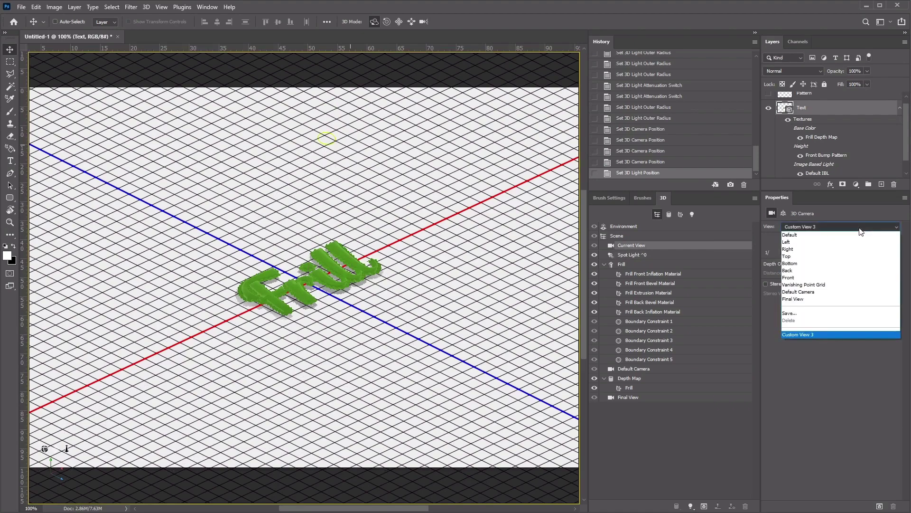
click(833, 301)
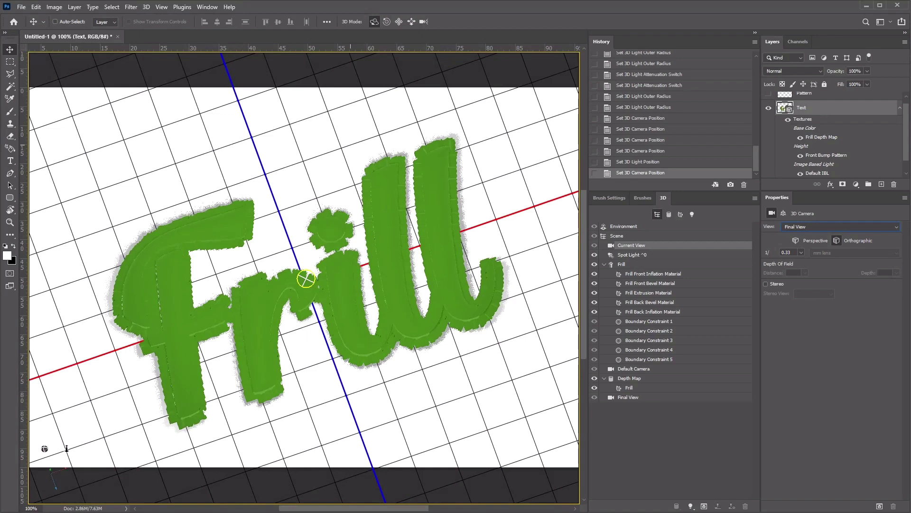
Step: Remove the environment's IBL texture and load photography-1850469_1920.jpg as the new one
click(627, 230)
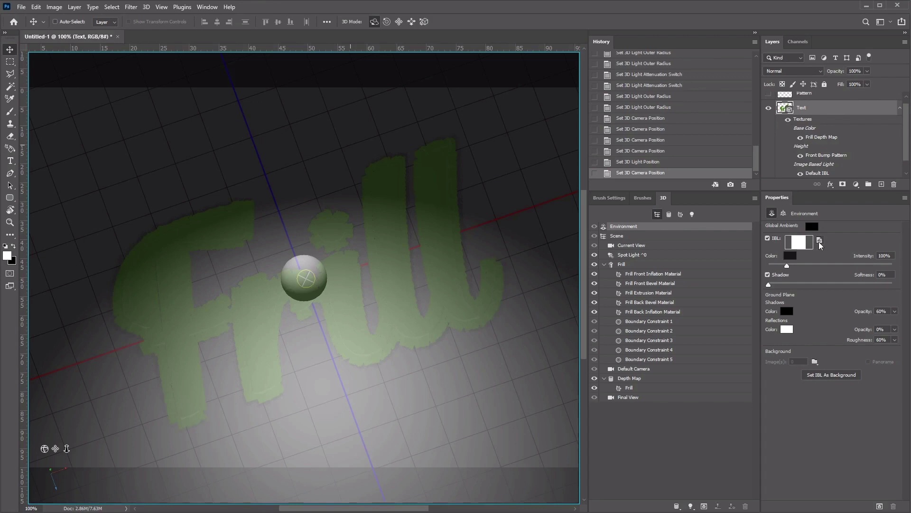
click(819, 241)
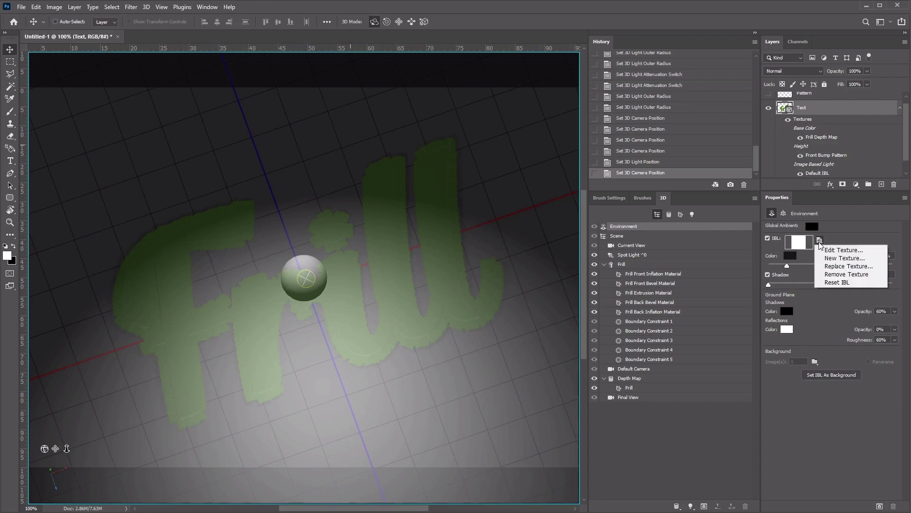
click(865, 274)
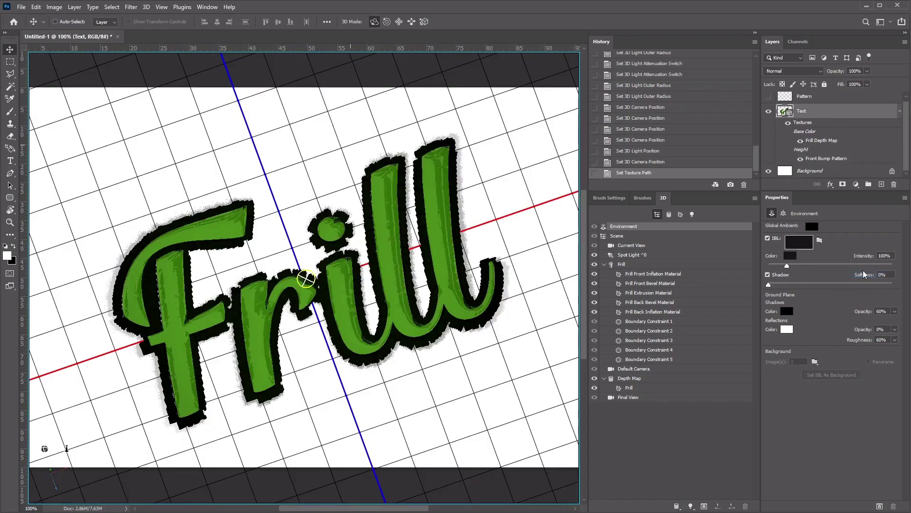
click(819, 241)
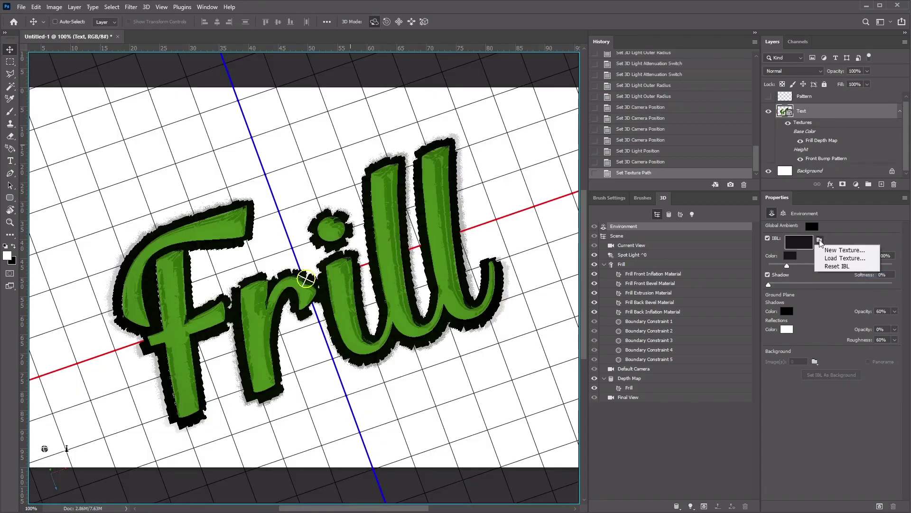
click(850, 259)
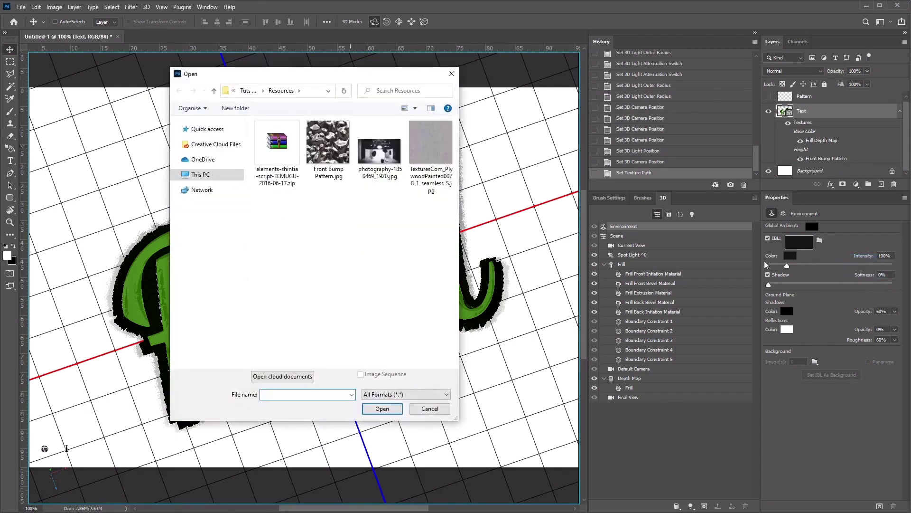
click(382, 151)
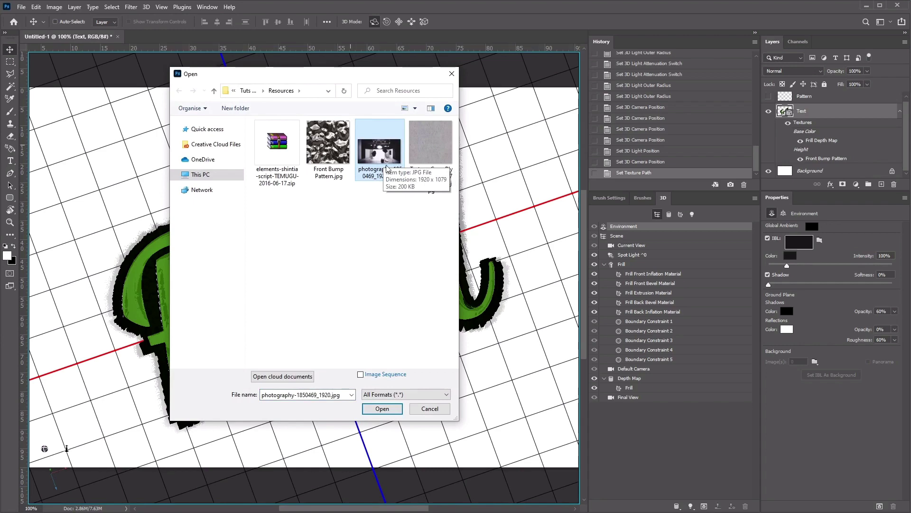
click(382, 408)
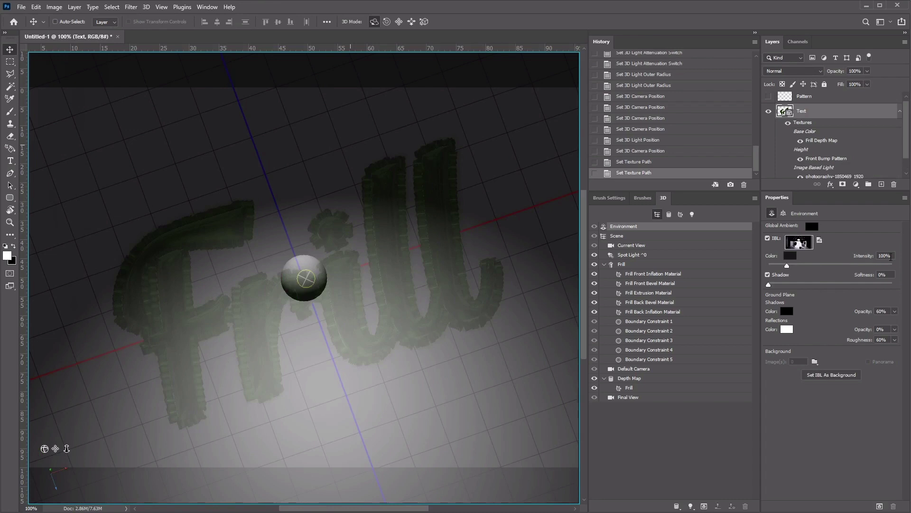
Step: Set the environment's IBL Intensity to 60% and the ground plane's shadow Opacity to 0%
click(890, 256)
text(60)
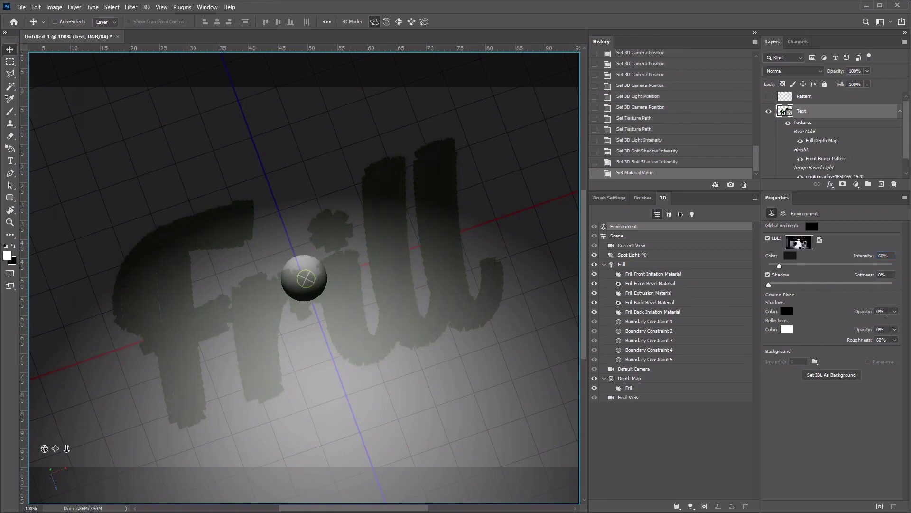
text(60)
key(Return)
key(ctrl+z)
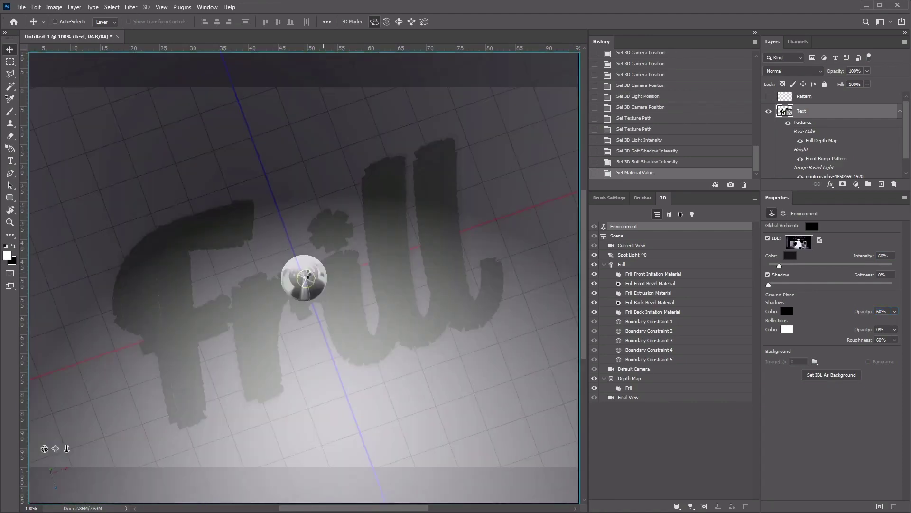
Step: Rotate the image-based light so its bright area falls across the Frill text
mouse_move(305, 261)
mouse_down()
mouse_move(281, 230)
mouse_move(330, 260)
mouse_move(313, 251)
mouse_move(330, 249)
mouse_move(319, 249)
mouse_move(307, 275)
mouse_up()
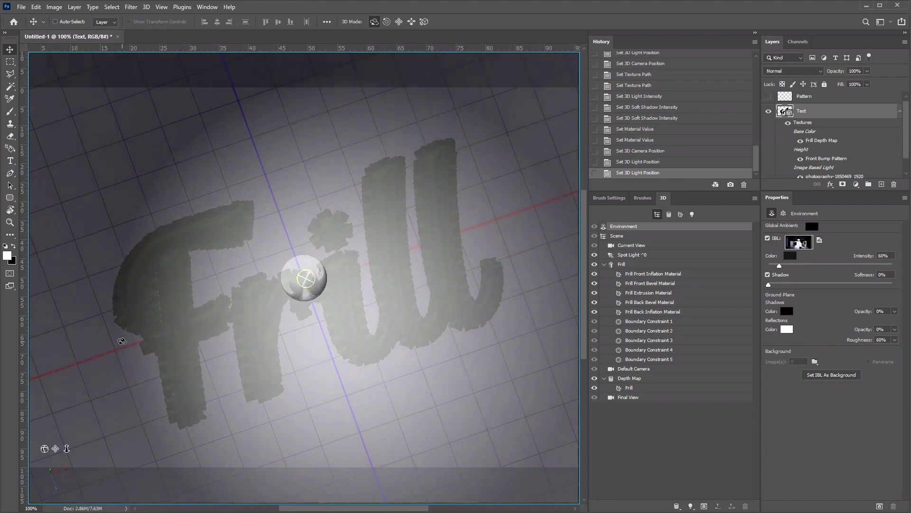
drag(325, 295, 313, 262)
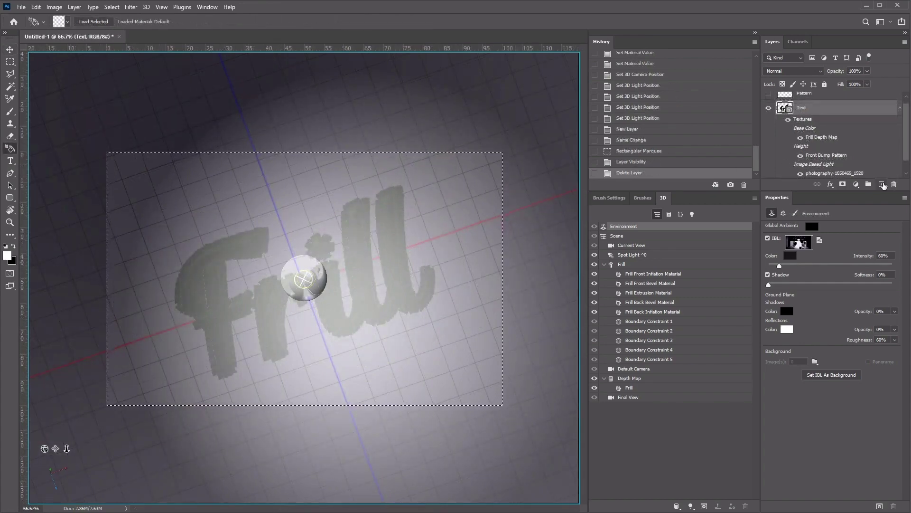
Step: Add a new layer above the Text layer and name it Ground
click(882, 184)
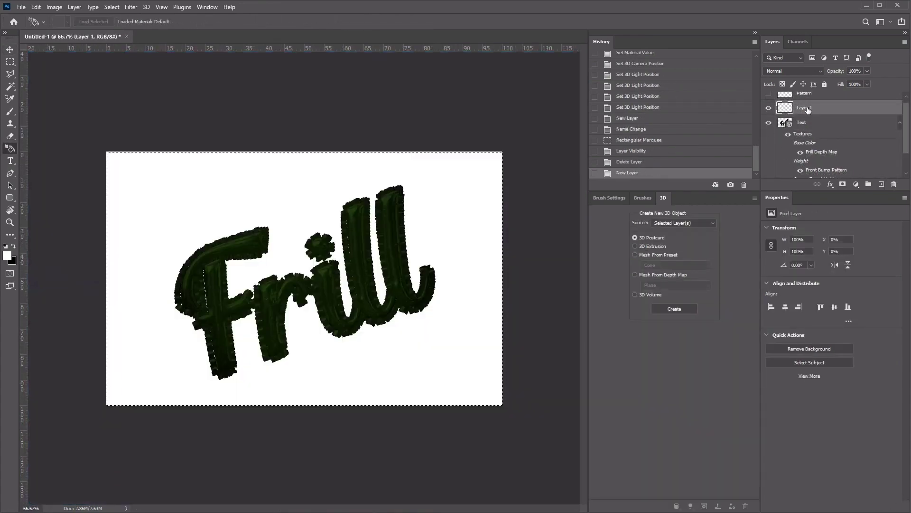
double_click(805, 108)
text(Grou)
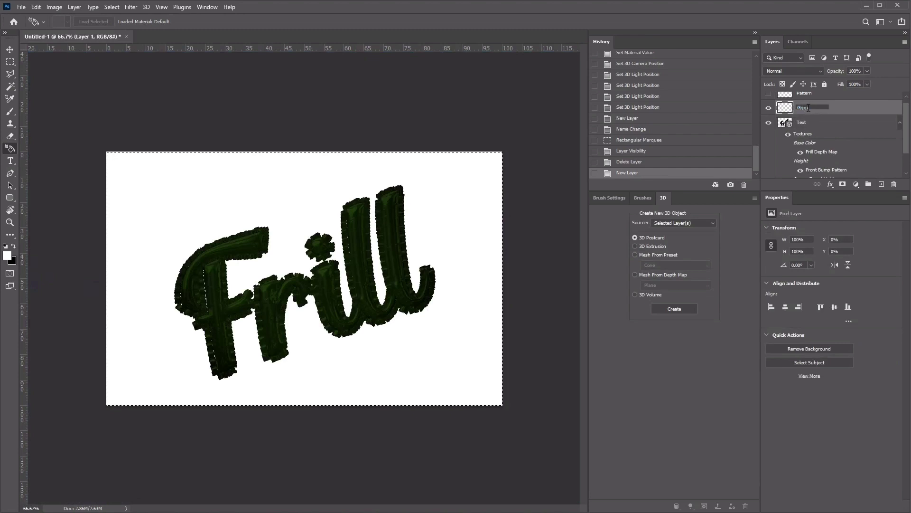
text(nd)
key(Return)
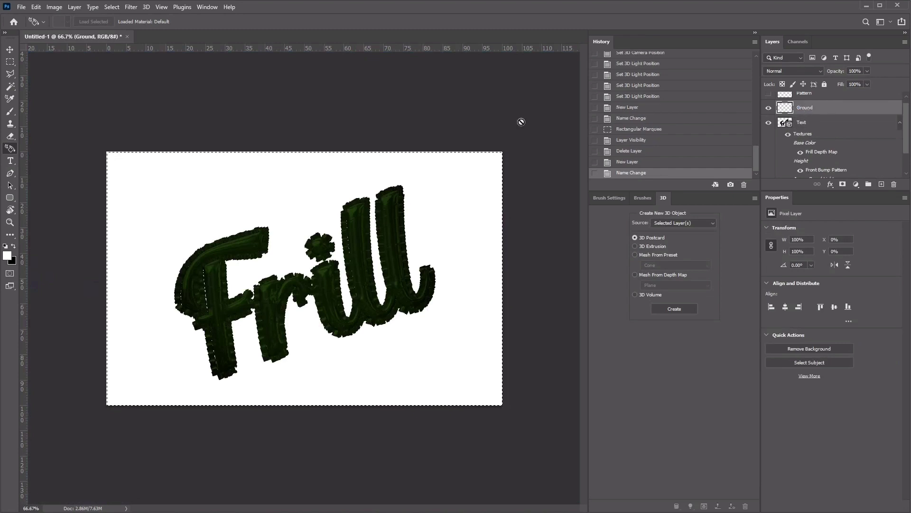
Step: Draw a white rectangle about 1411 by 987 px on the Ground layer, extending past all canvas edges, and clear the selection
click(10, 198)
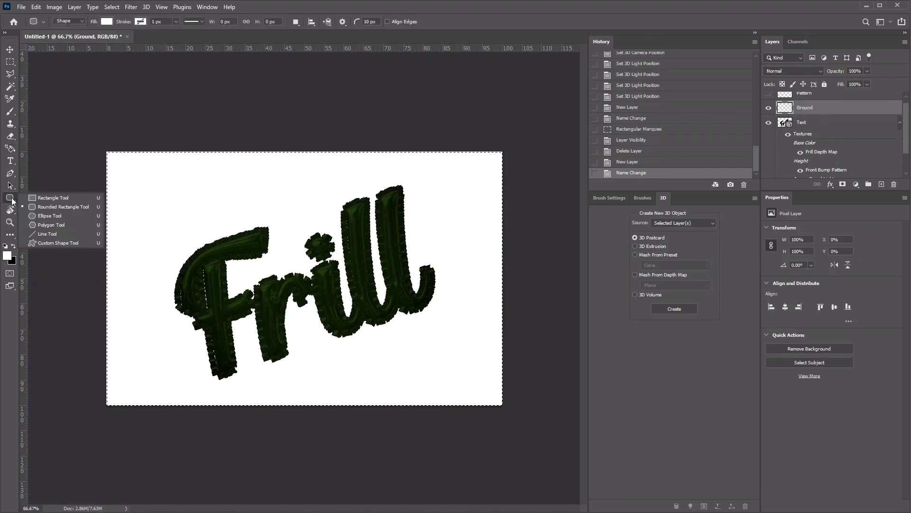
click(41, 201)
click(106, 21)
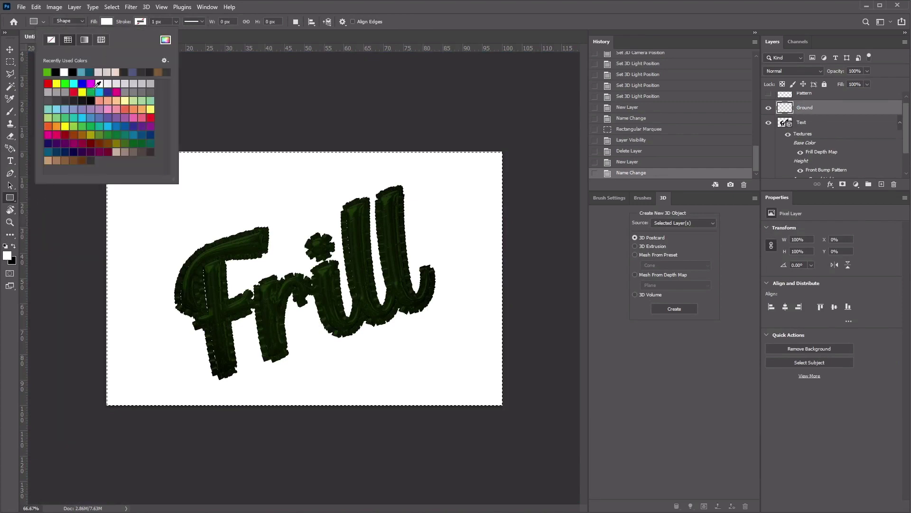
click(331, 10)
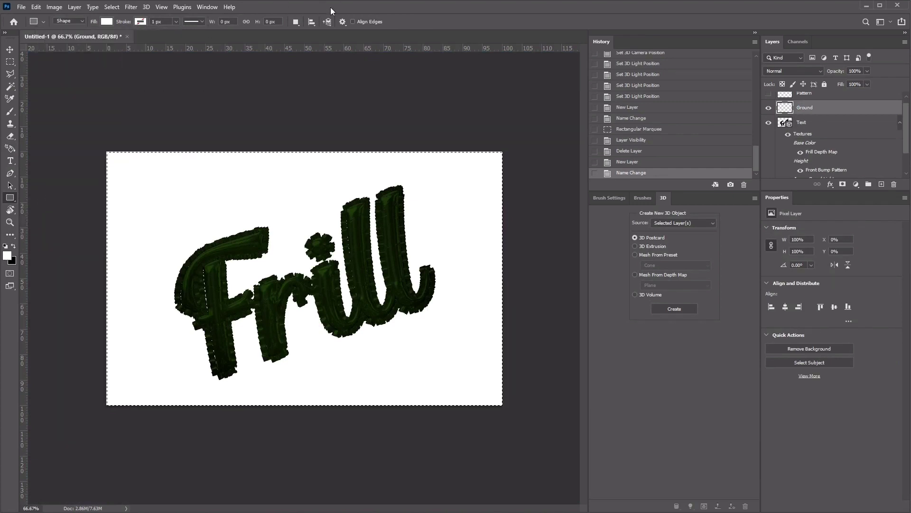
drag(73, 121, 520, 432)
key(v)
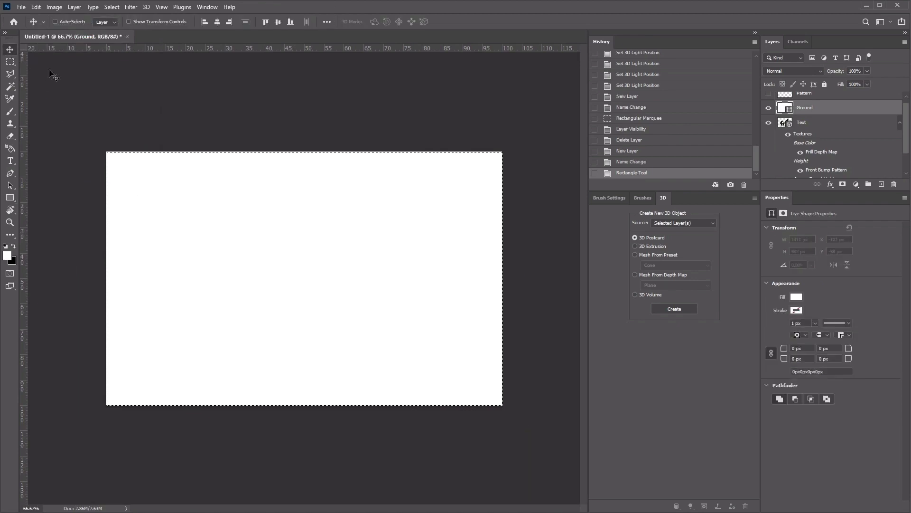
click(11, 61)
click(124, 88)
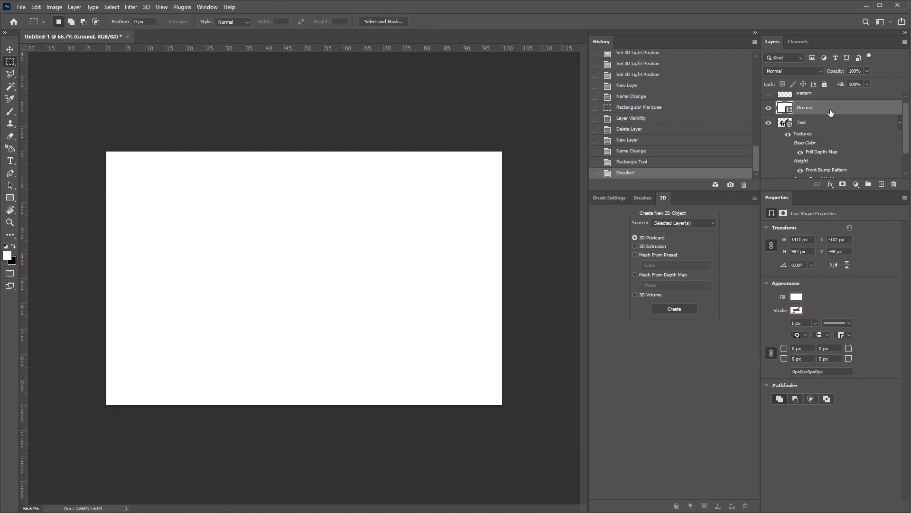
Step: Rasterize the Ground layer and create a 3D postcard mesh from it
right_click(806, 108)
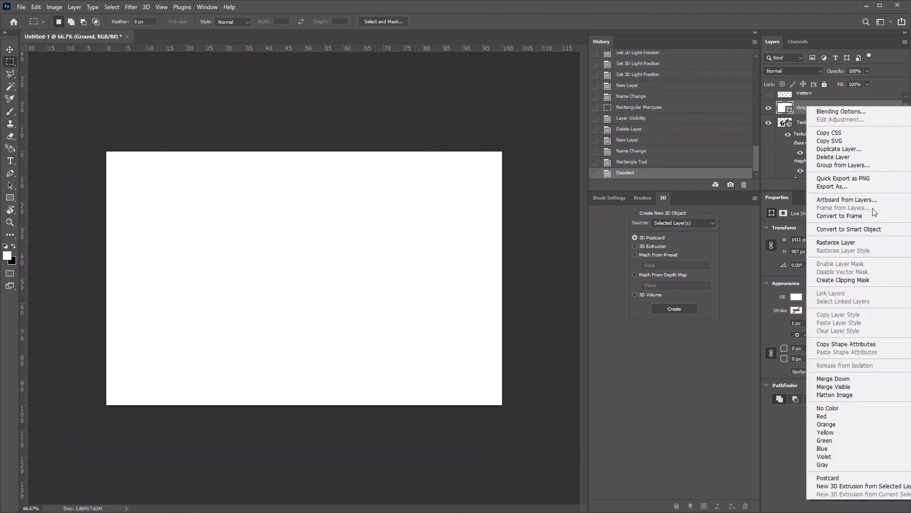
click(875, 239)
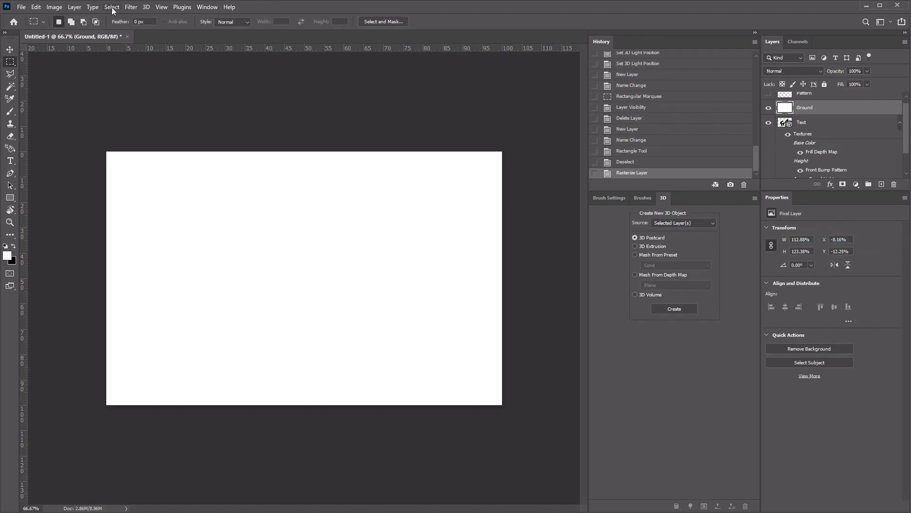
click(145, 7)
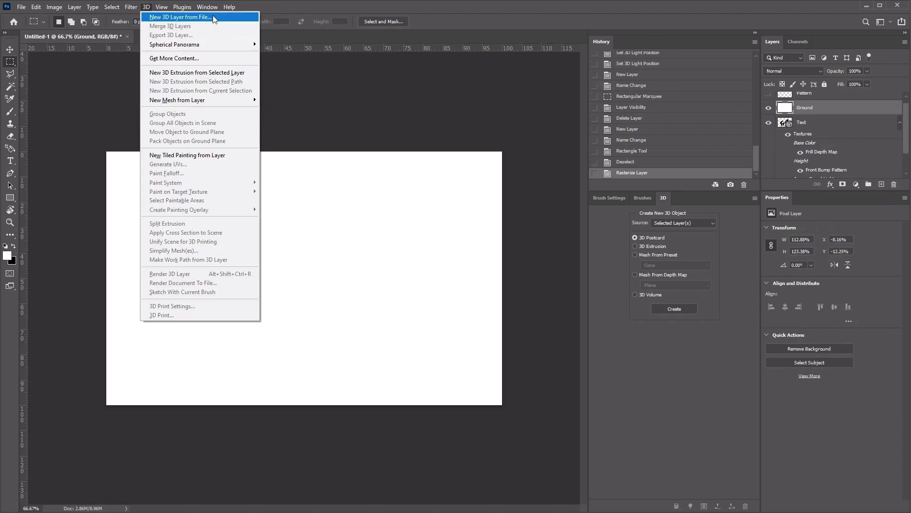
mouse_move(220, 101)
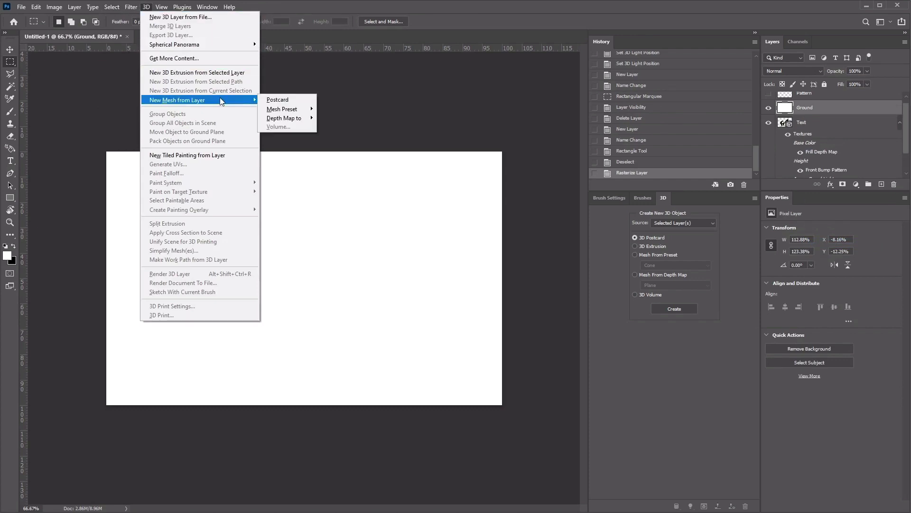
click(277, 100)
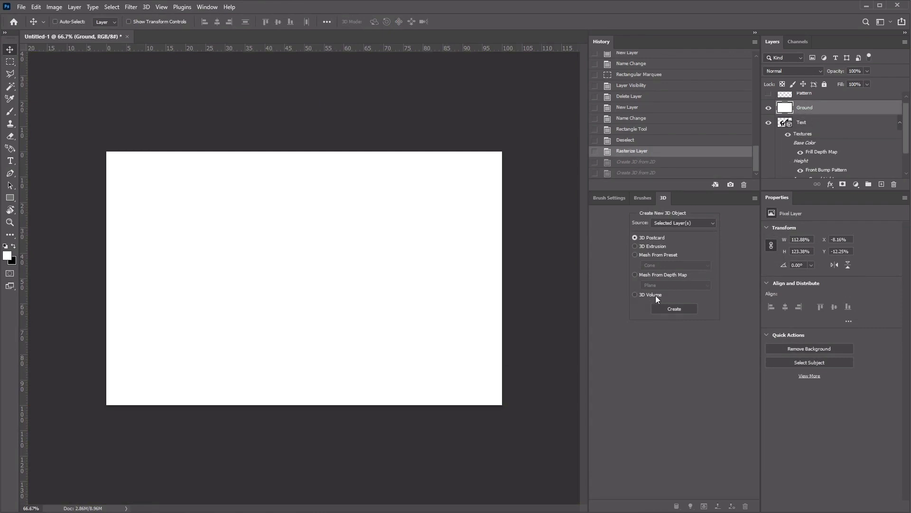
click(677, 309)
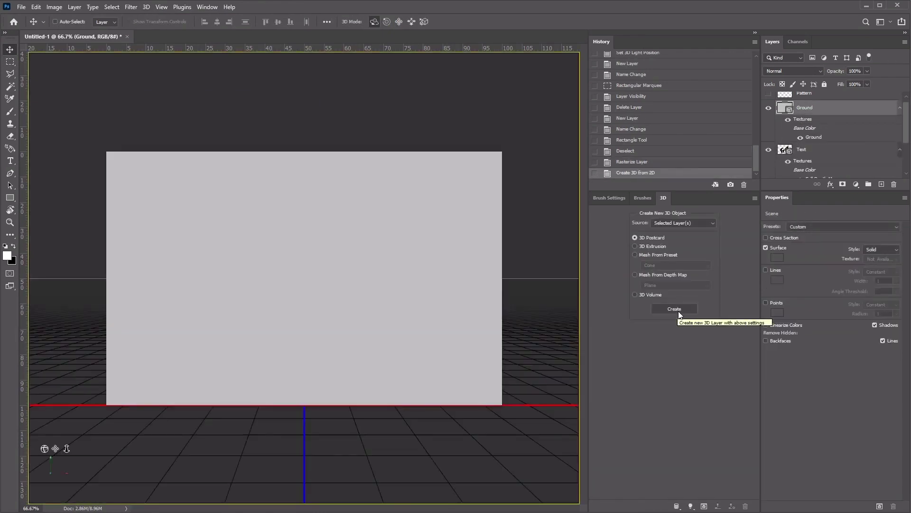
Step: Convert the Ground layer to a 3D postcard and set its camera to the saved Text view
click(678, 310)
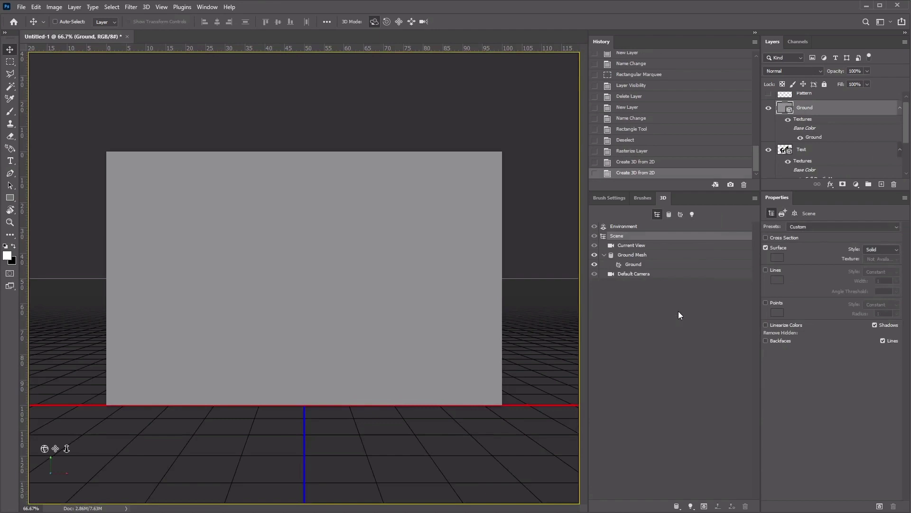
click(634, 247)
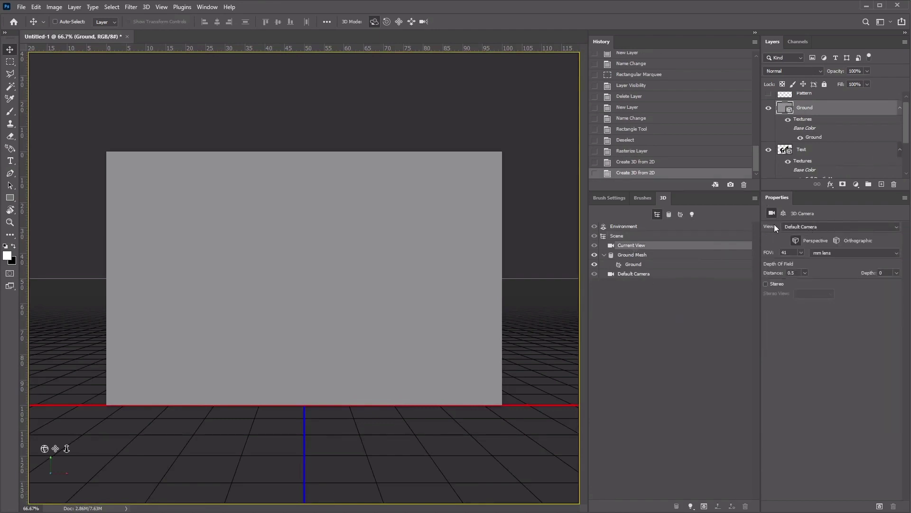
click(839, 226)
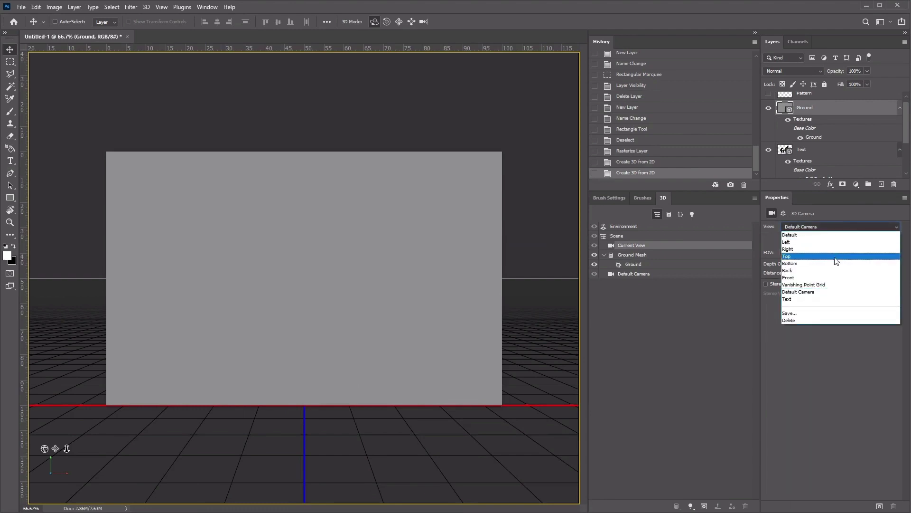
click(824, 299)
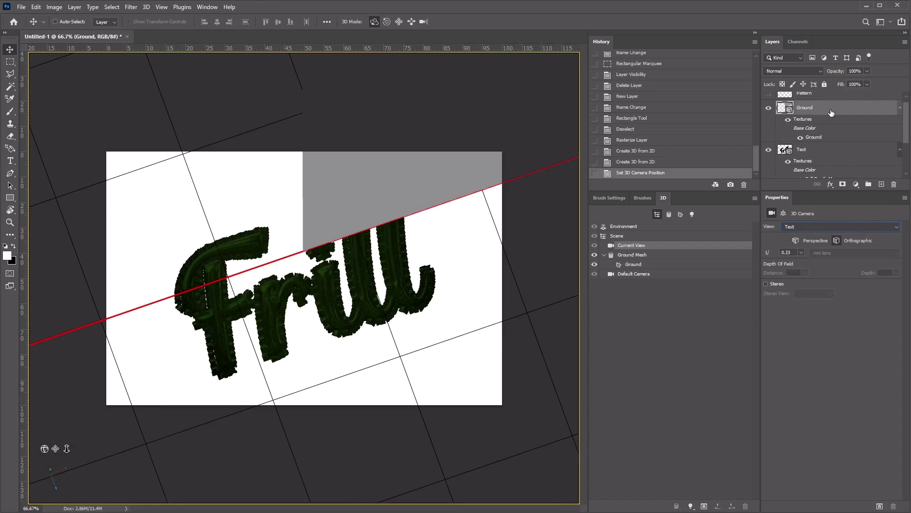
Step: Merge the Ground and Text 3D layers into one scene
shift+click(829, 154)
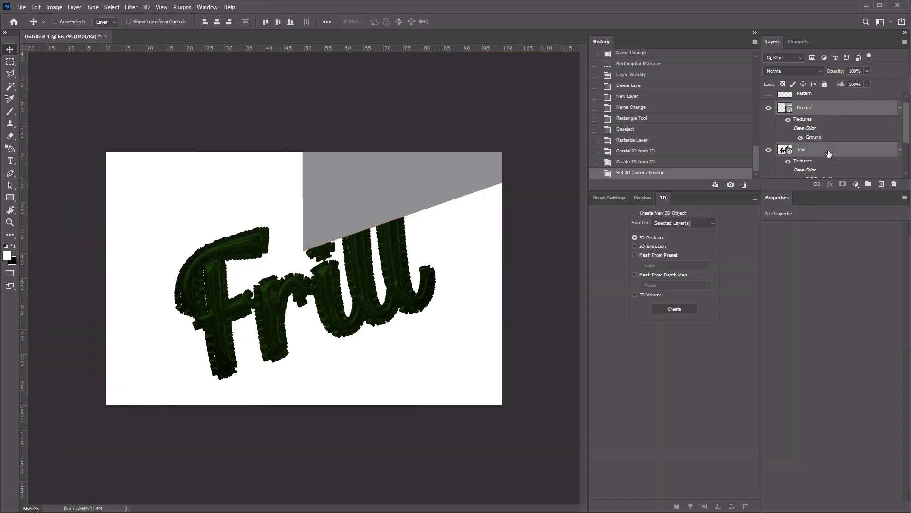
click(145, 8)
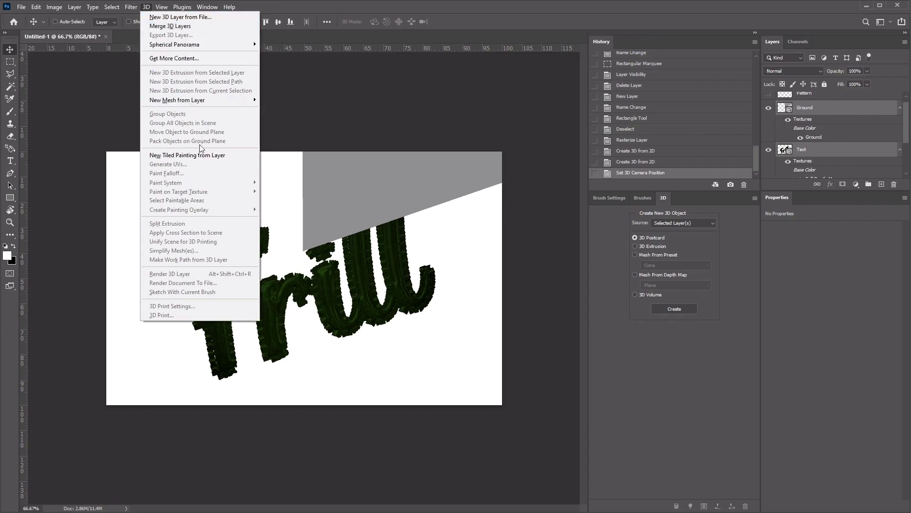
click(198, 28)
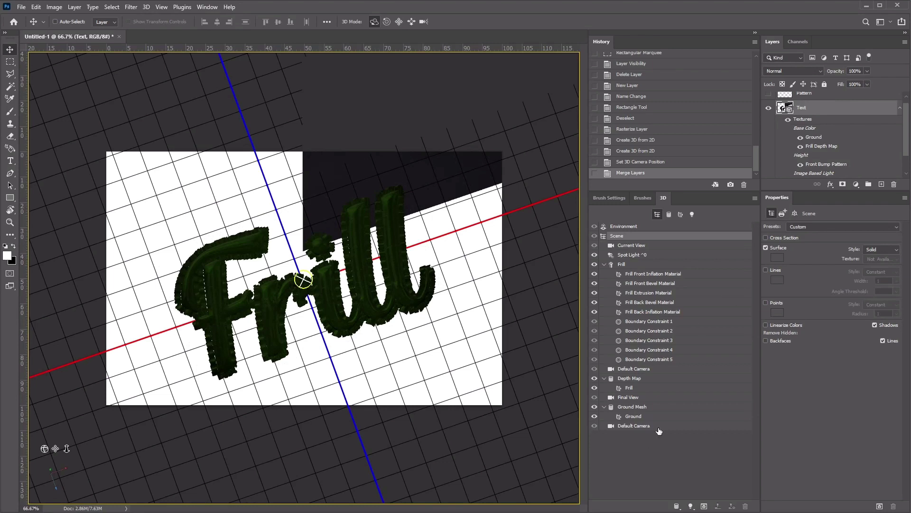
Step: Rotate the Ground Mesh 90° about the X axis and move it to the ground plane
click(632, 407)
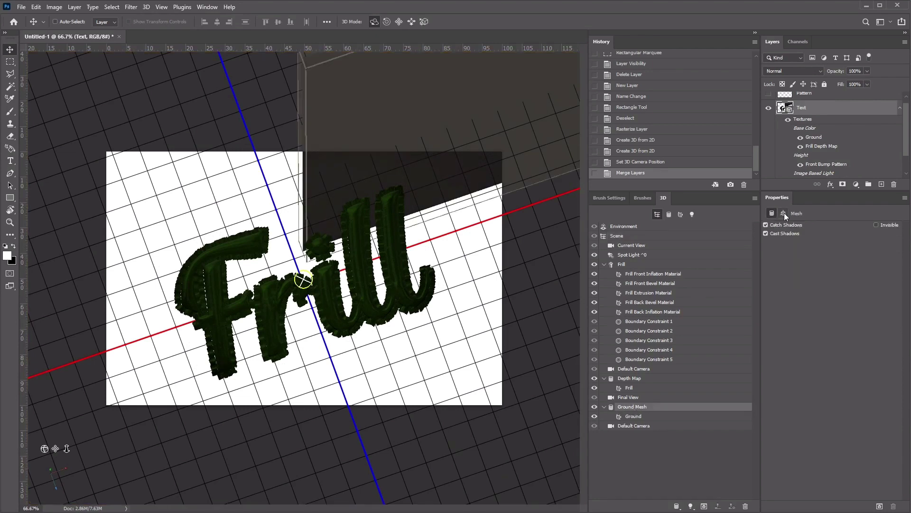
click(784, 212)
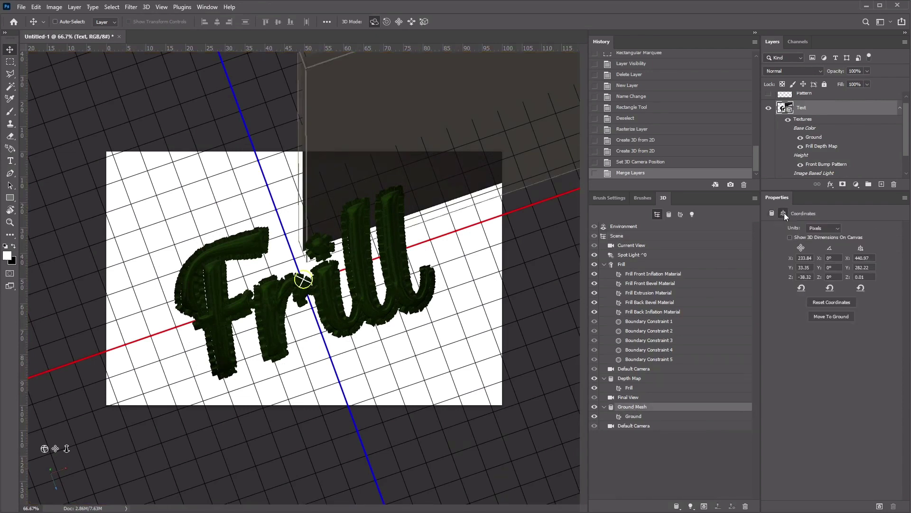
click(836, 260)
text(90)
key(Return)
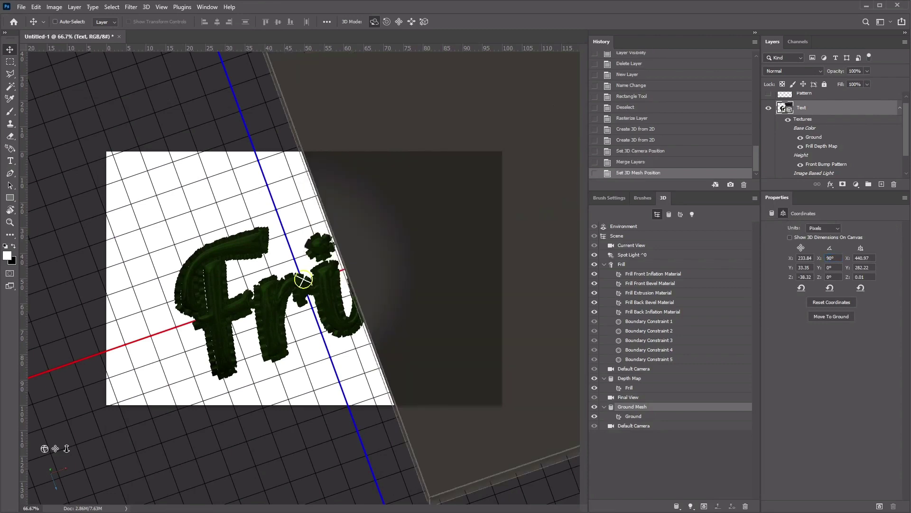
click(833, 319)
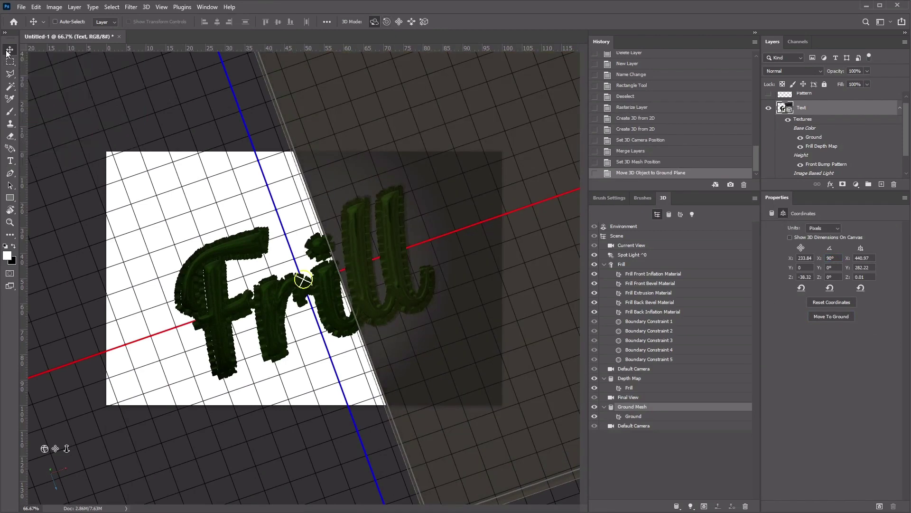
Step: Slide the Ground Mesh along the ground plane until it lies under the whole Frill text and fills the canvas
click(401, 22)
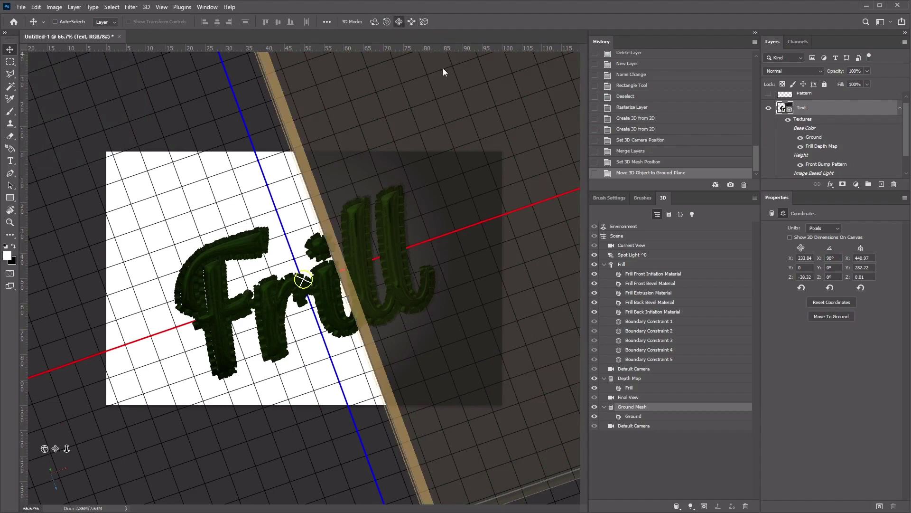
drag(499, 137, 206, 280)
drag(532, 245, 429, 223)
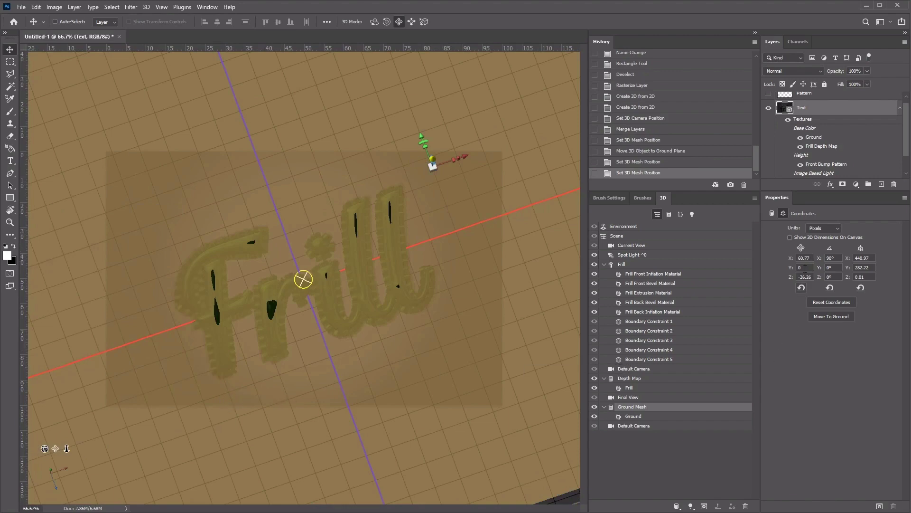
Step: Orbit the current view to a low angle to check how the Frill text sits on the ground mesh
click(635, 246)
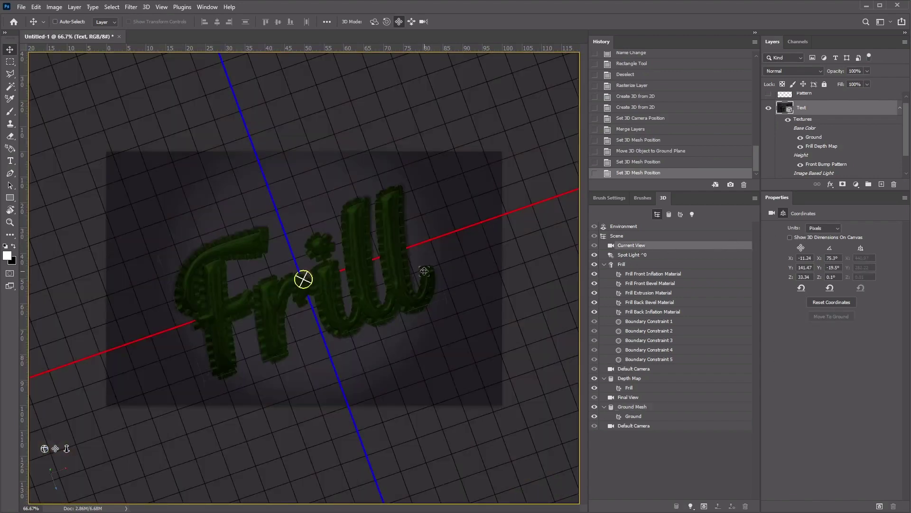
click(374, 21)
drag(489, 335, 532, 267)
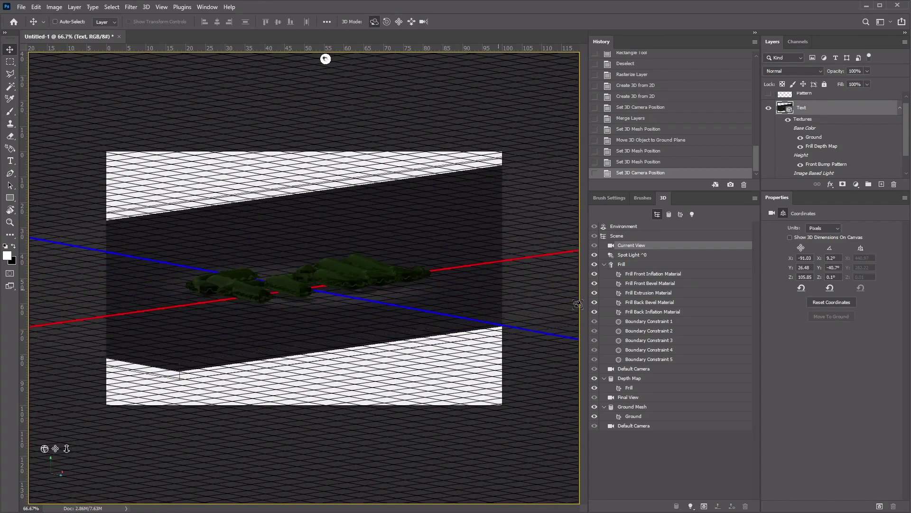
Step: Remove the base color texture from the Ground Mesh's Ground material
click(643, 416)
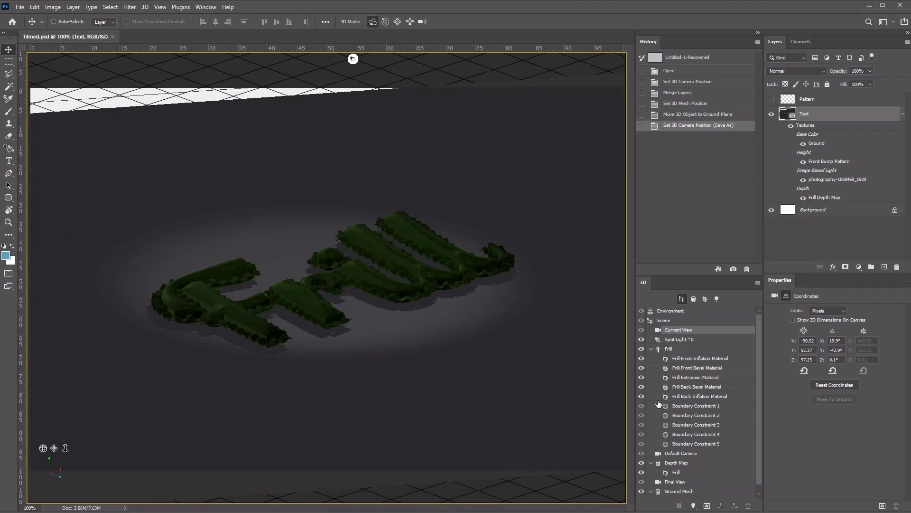
click(690, 491)
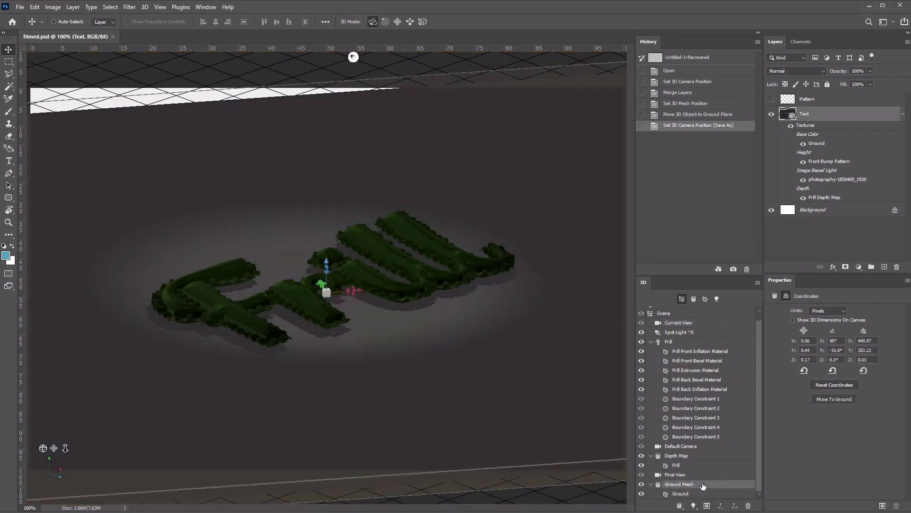
scroll(689, 494, down, 1)
click(688, 494)
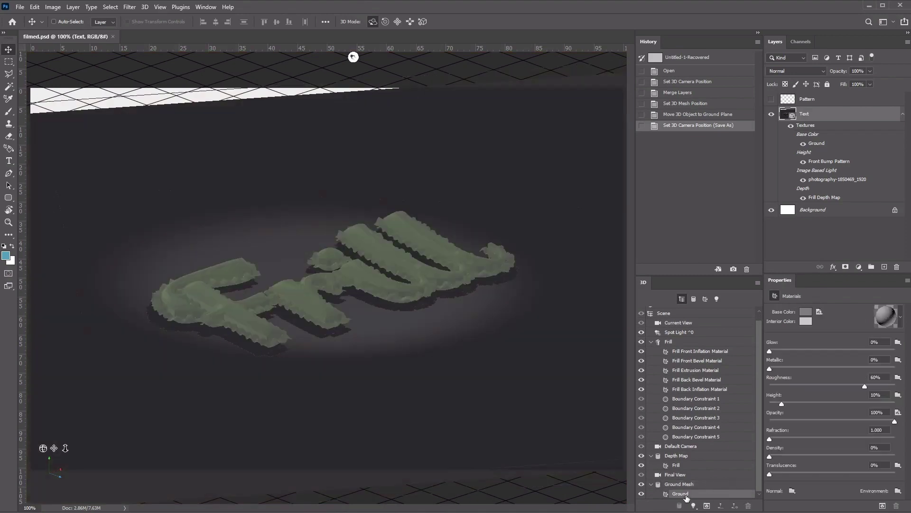
click(823, 312)
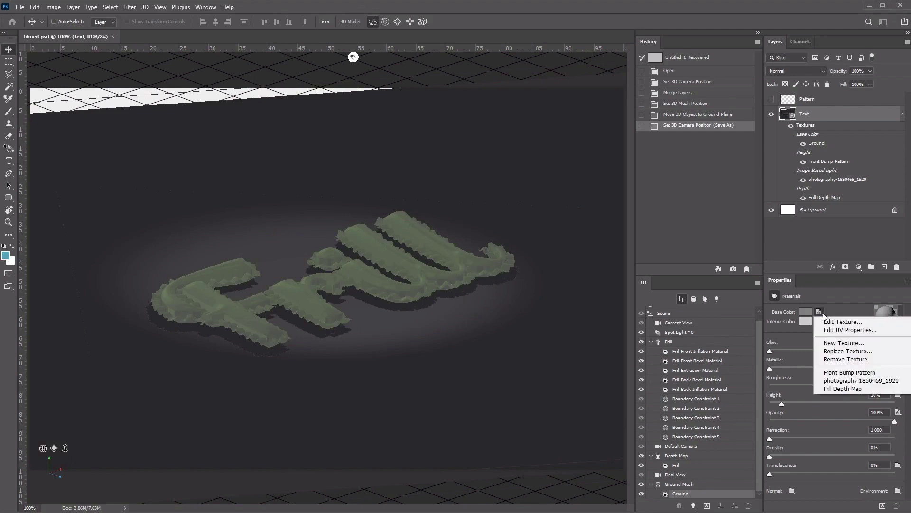
click(877, 361)
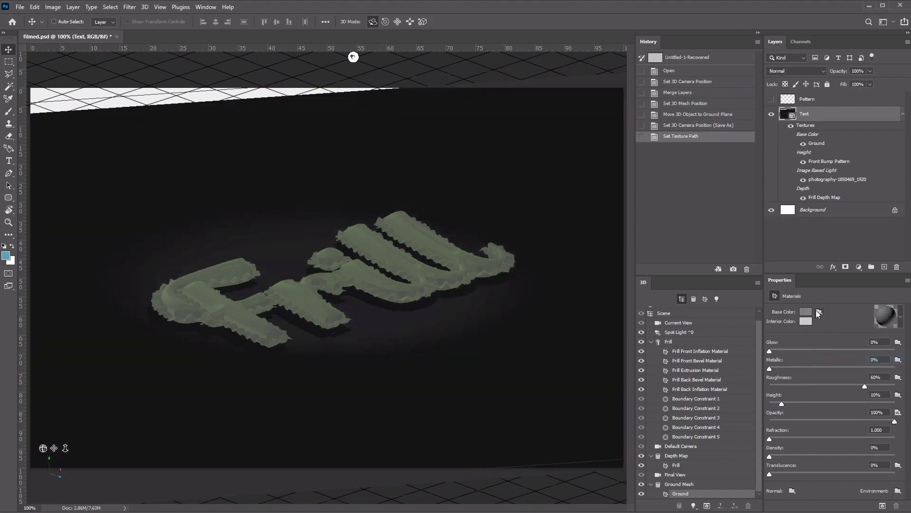
Step: Load the painted plywood image TexturesCom_PlywoodPainted0078_1_seamless_S as the Ground material's base color texture
click(819, 313)
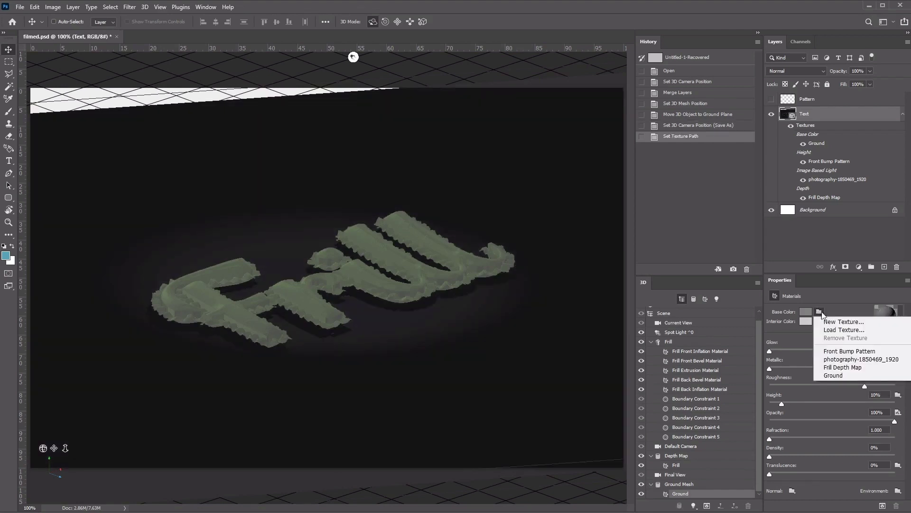
click(850, 330)
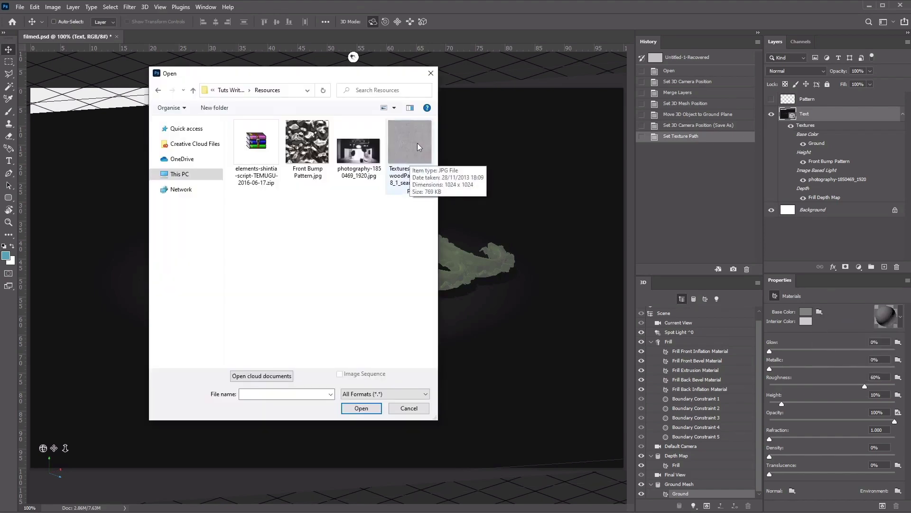
click(417, 143)
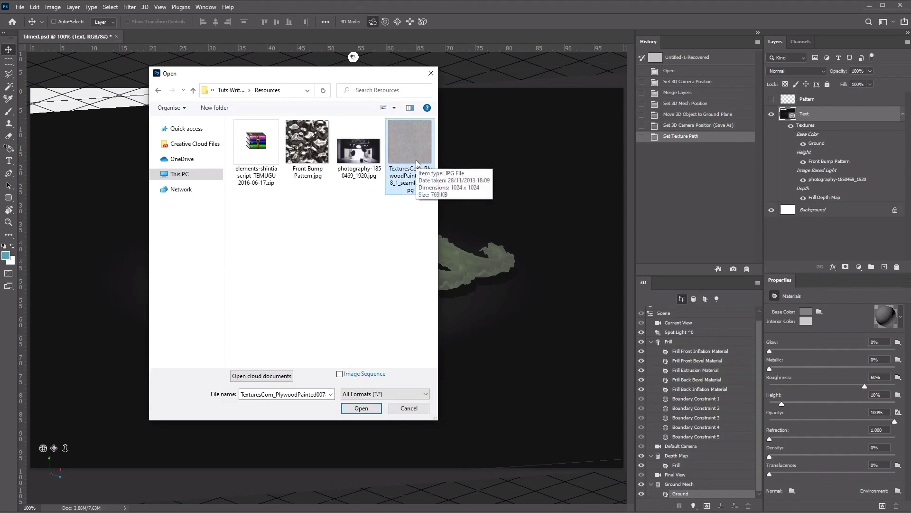
click(372, 409)
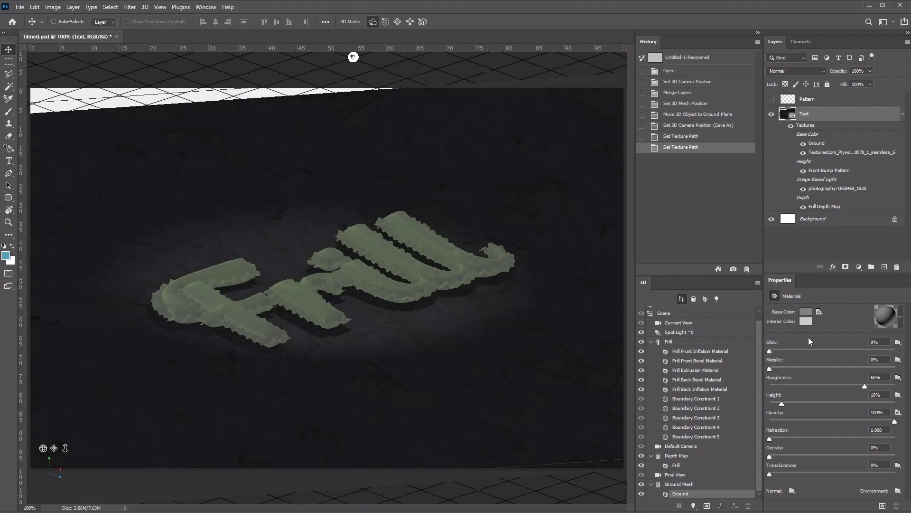
Step: Open the ground's plywood texture for editing and add a Hue/Saturation adjustment layer with Hue -20 and Saturation -80
click(819, 313)
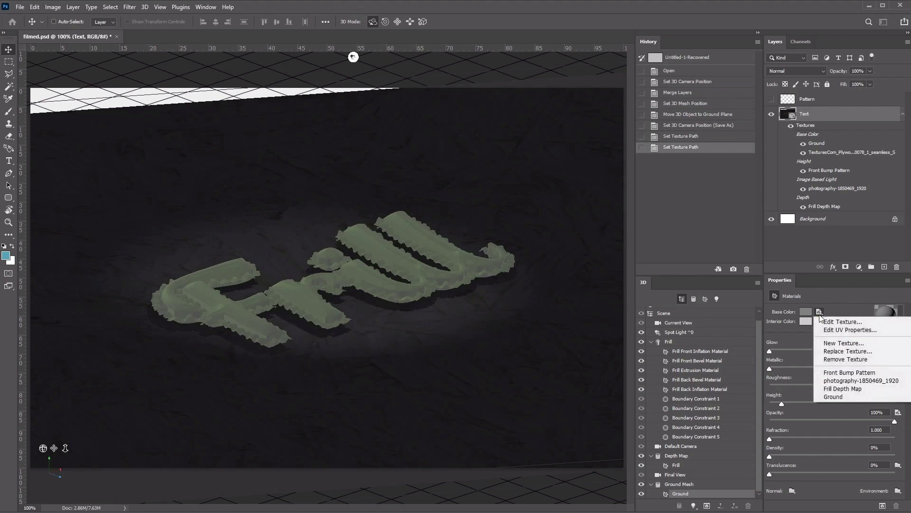
click(869, 321)
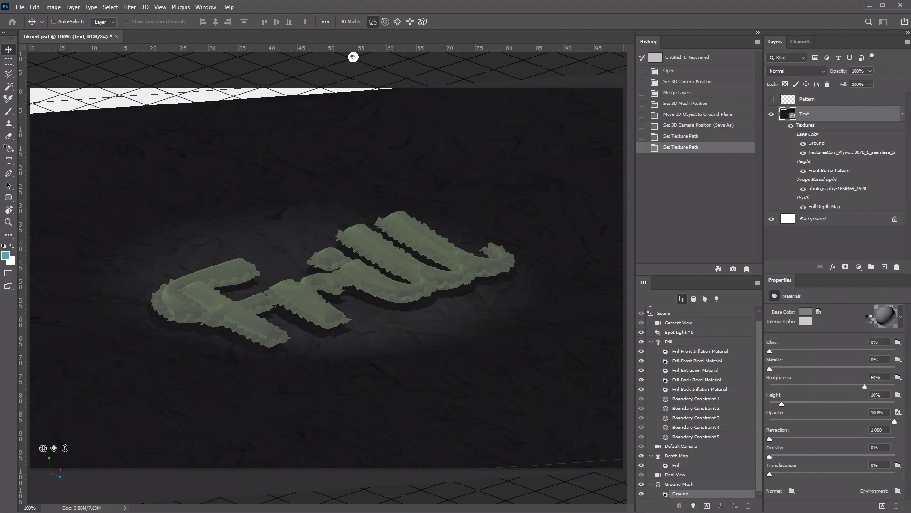
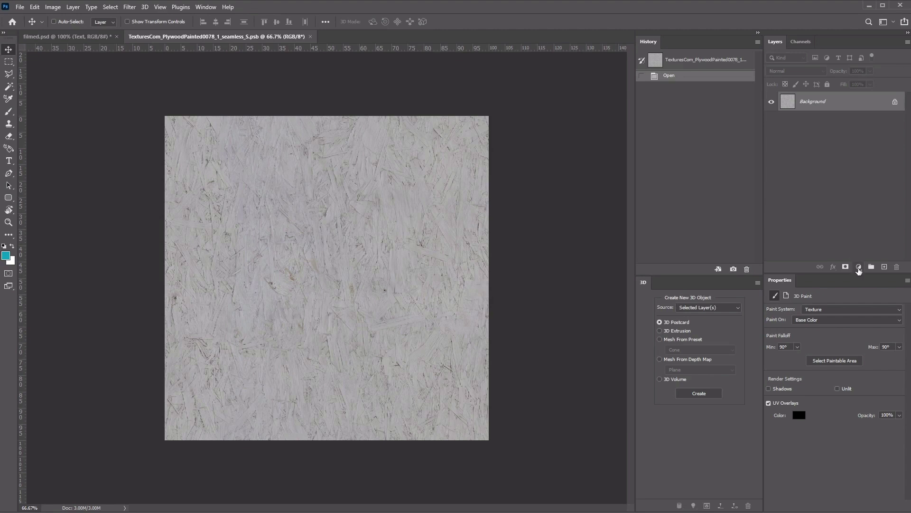
click(859, 268)
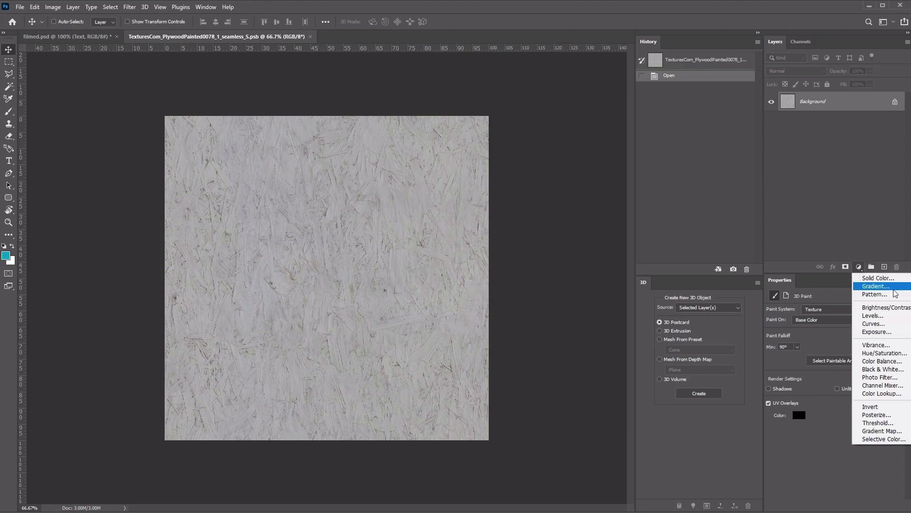
click(884, 352)
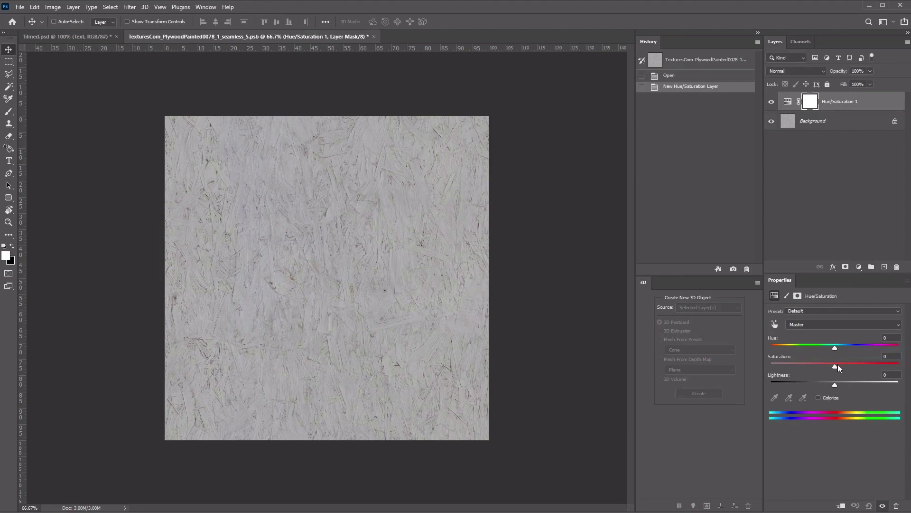
click(884, 338)
text(-20)
key(Return)
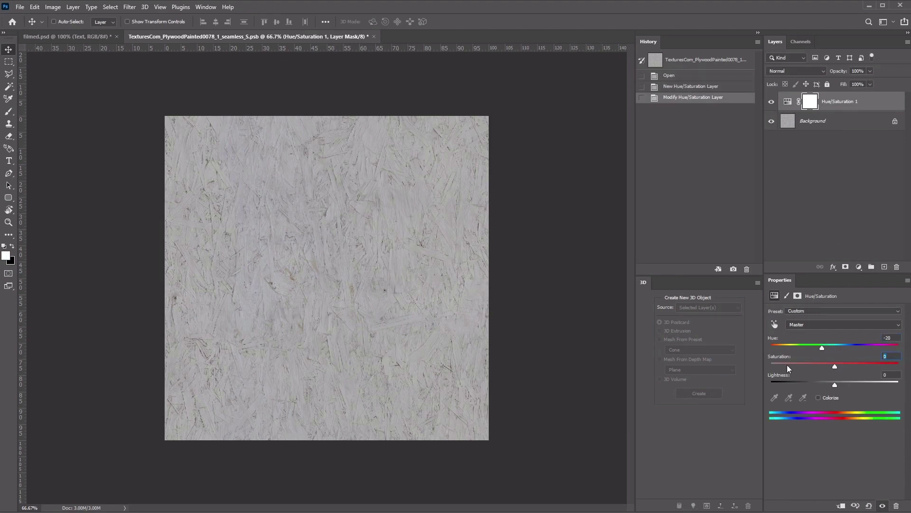
text(-80)
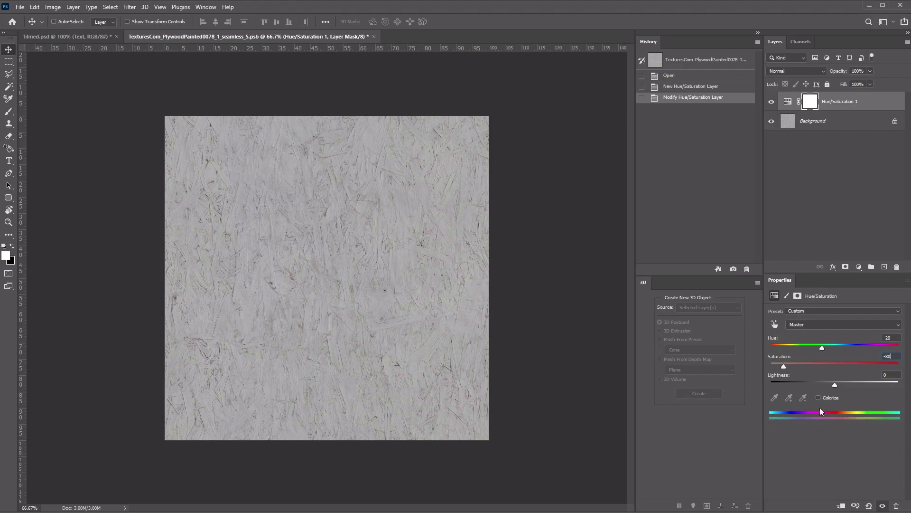
Step: Add a Levels adjustment layer above the plywood texture's Hue/Saturation layer and set its midtone value to 1.5
click(859, 267)
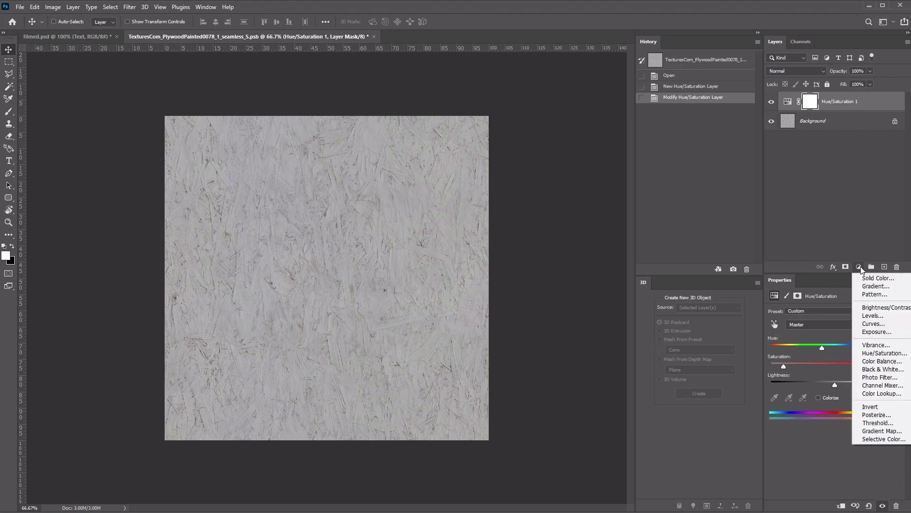
click(873, 315)
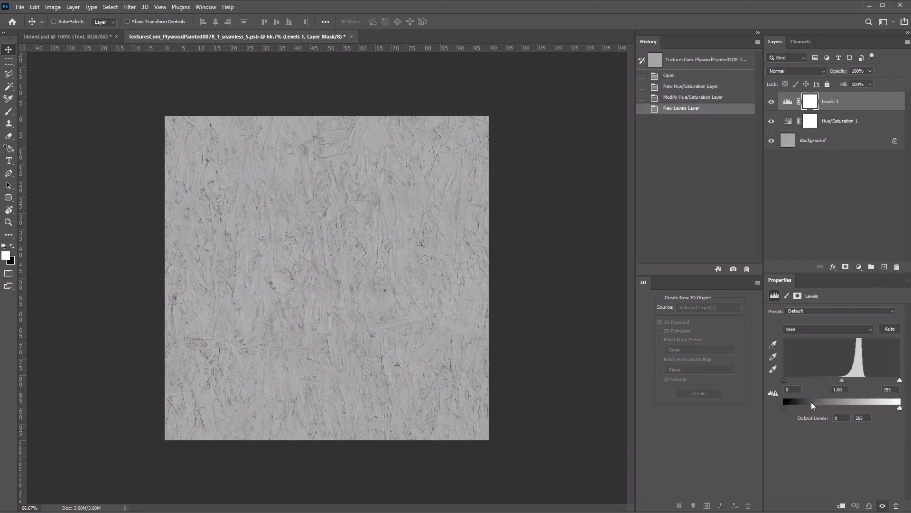
drag(784, 407, 794, 407)
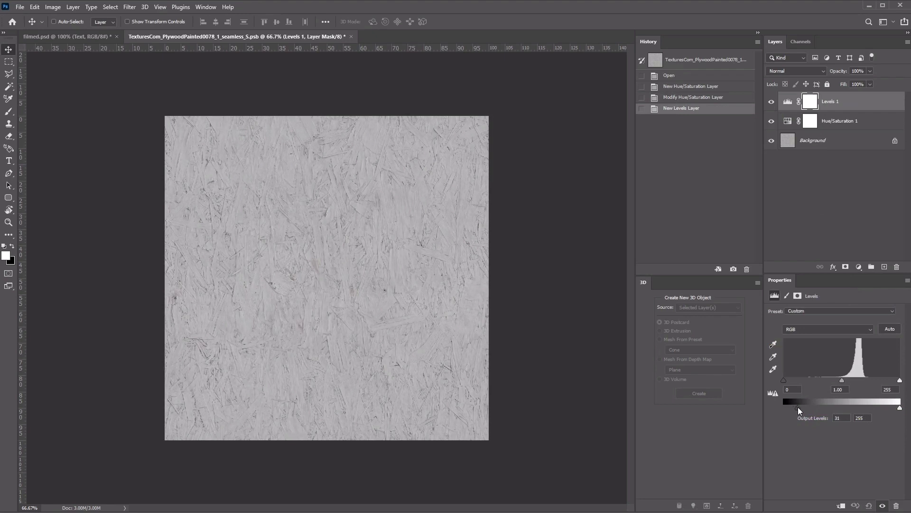
drag(797, 407, 783, 407)
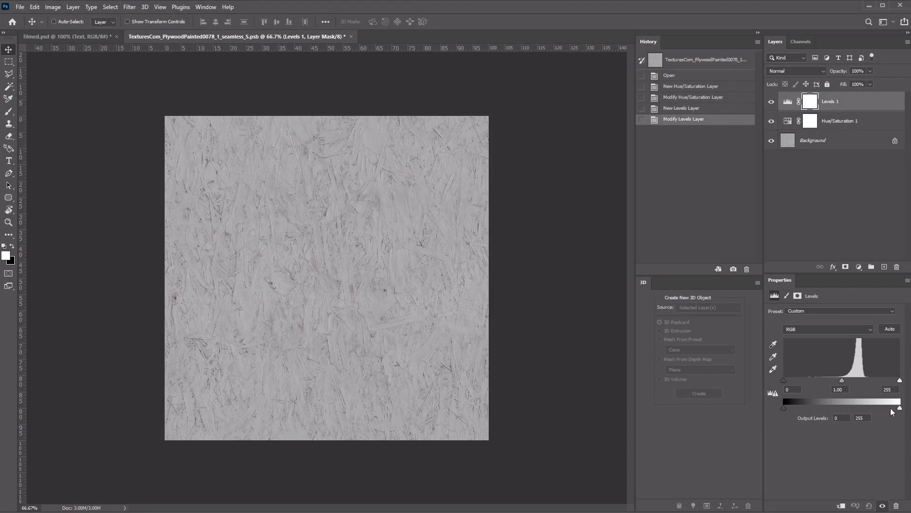
click(841, 389)
text(1.5)
key(Return)
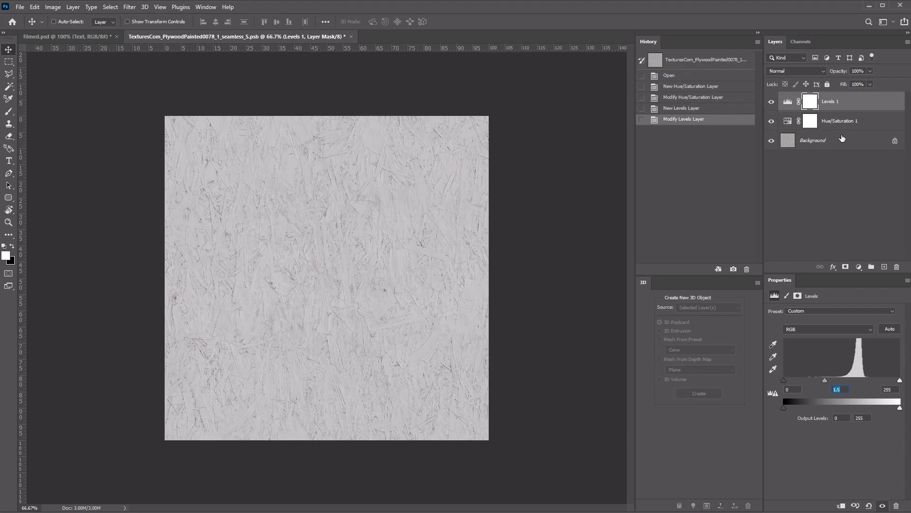
Step: Save the edited plywood texture with maximized compatibility and return to the filmed.psd document
click(20, 8)
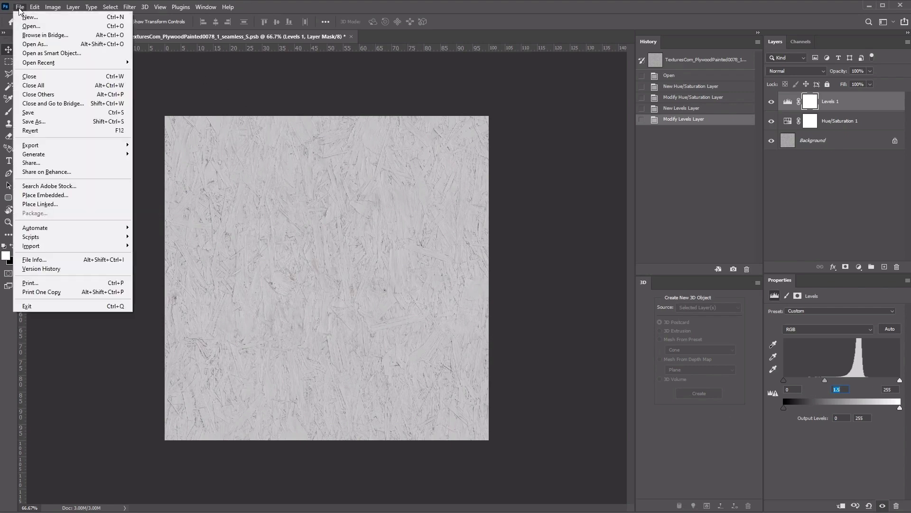
click(56, 115)
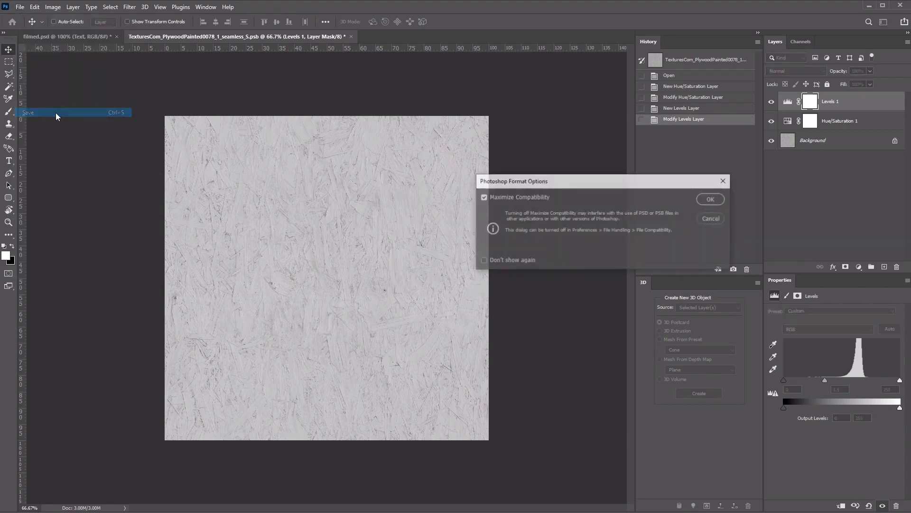
click(711, 200)
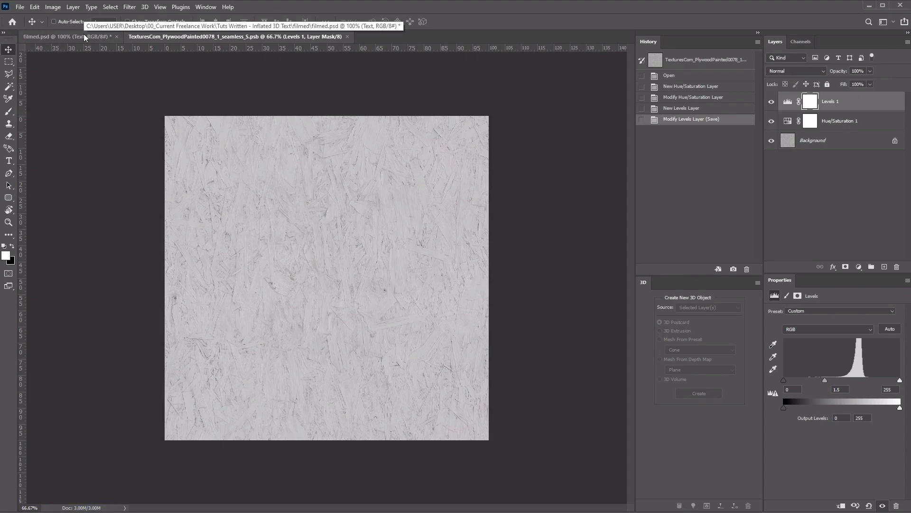
click(84, 34)
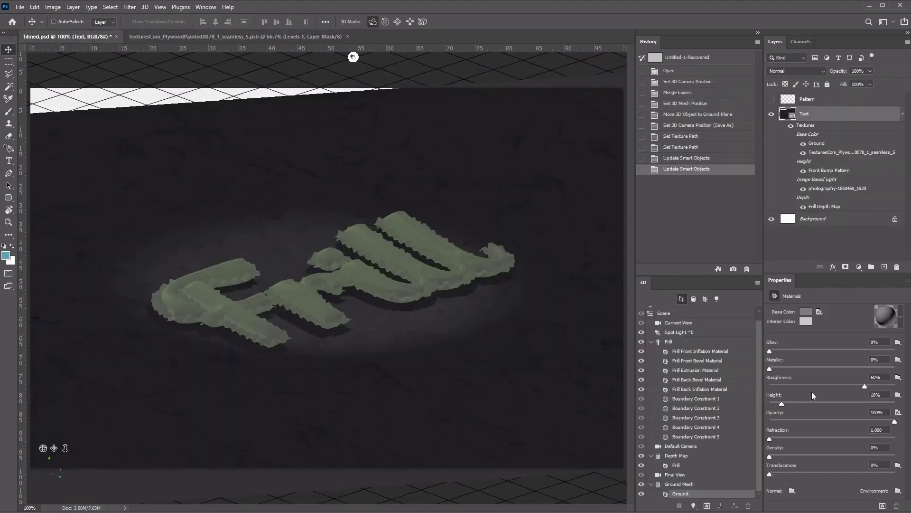
Step: Remove the Ground material's opacity texture and set its base color texture's tiling to 3 in both U/X and V/Y
click(898, 413)
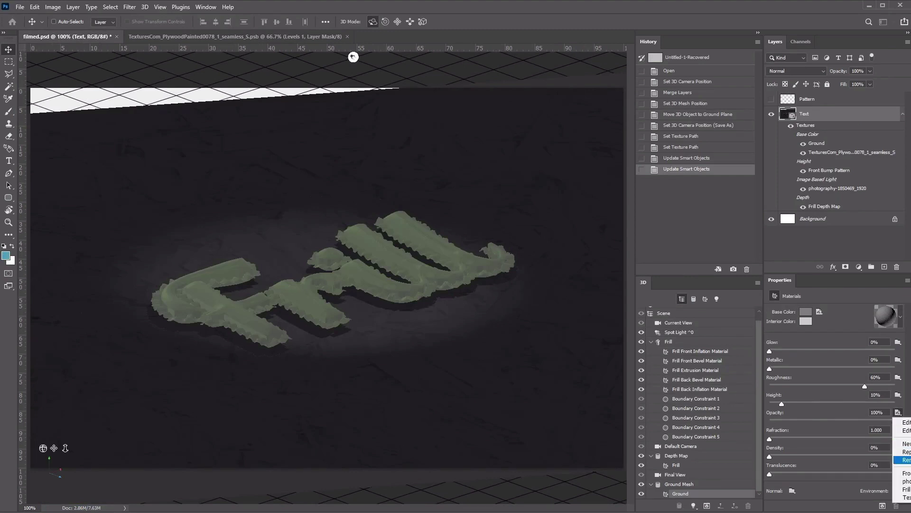
click(904, 459)
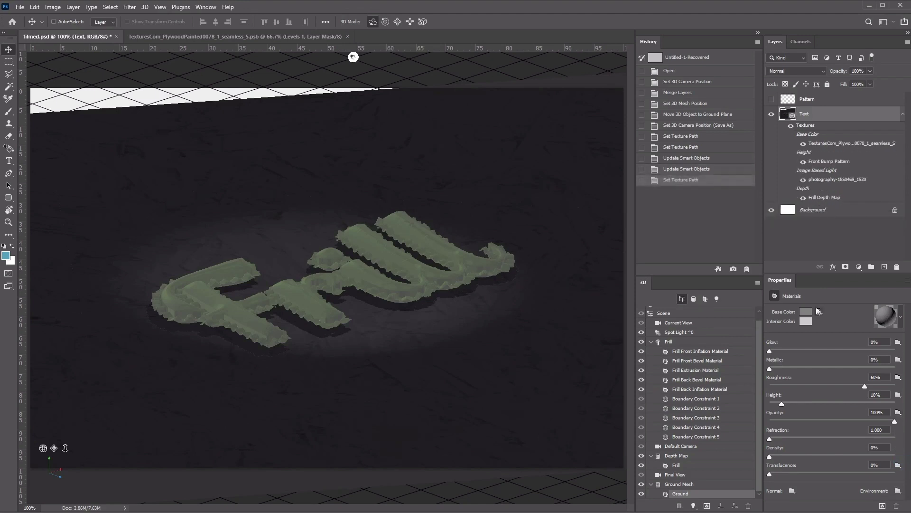
click(819, 312)
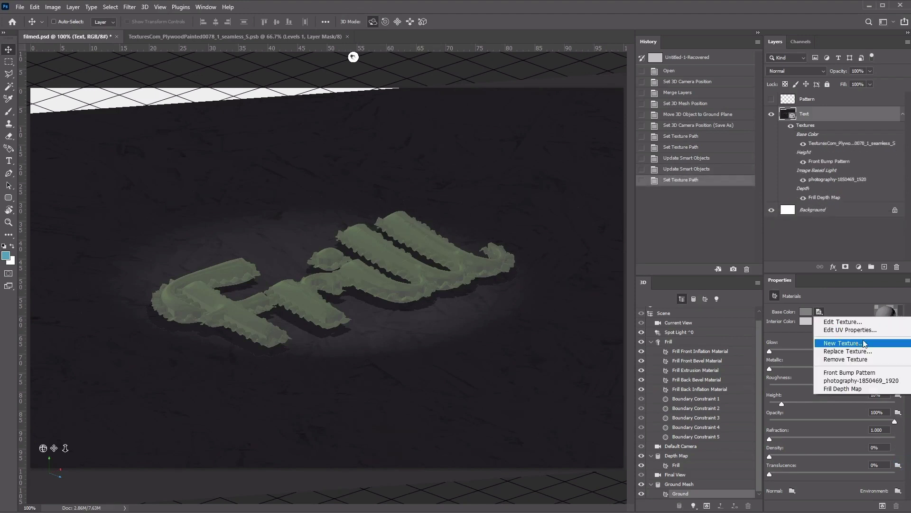
click(850, 330)
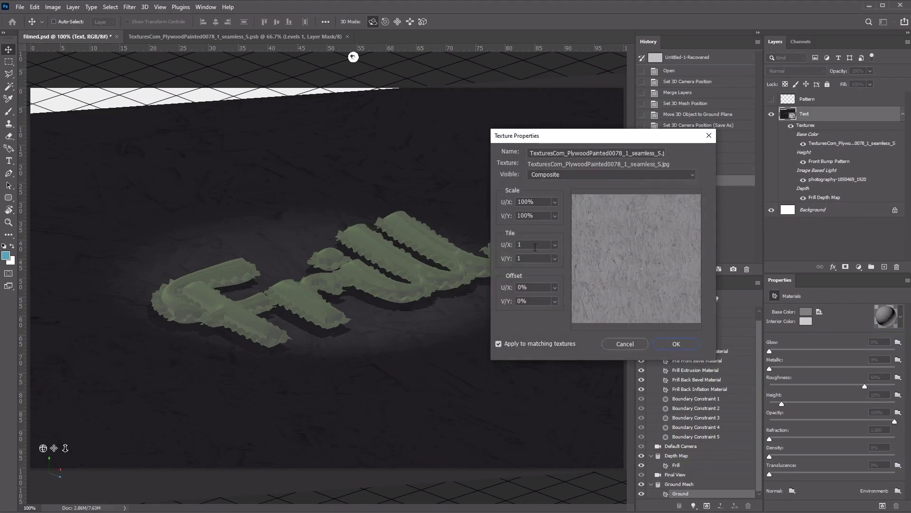
double_click(535, 247)
text(3)
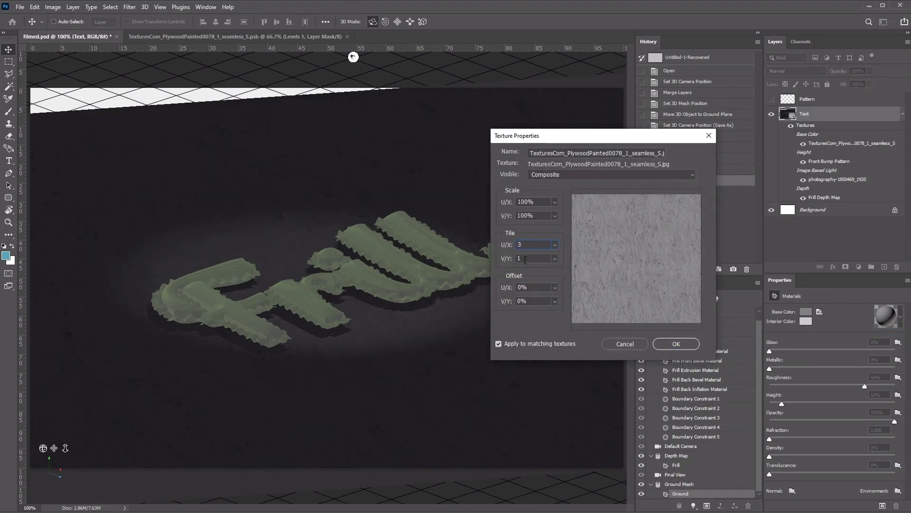
key(Tab)
text(3)
click(692, 343)
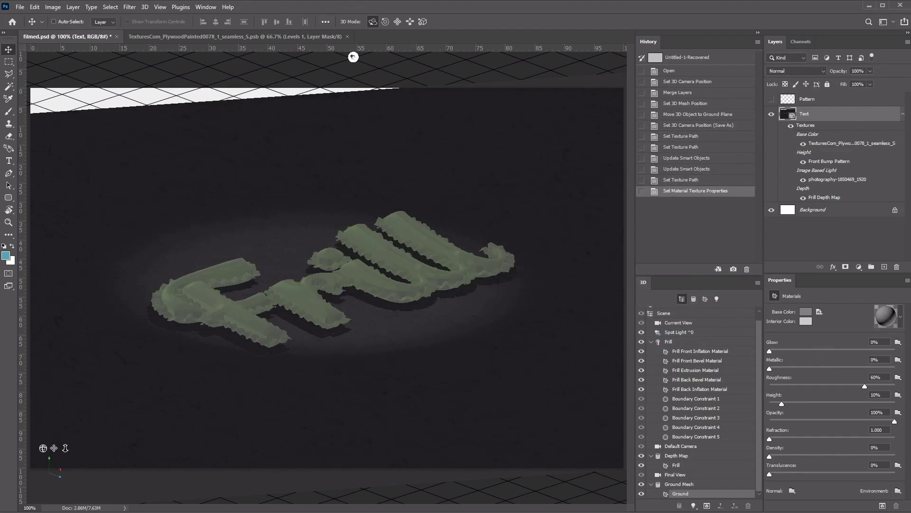
Step: Dock the material Properties with the Layers group and generate normals for the Ground material from its base color
click(795, 491)
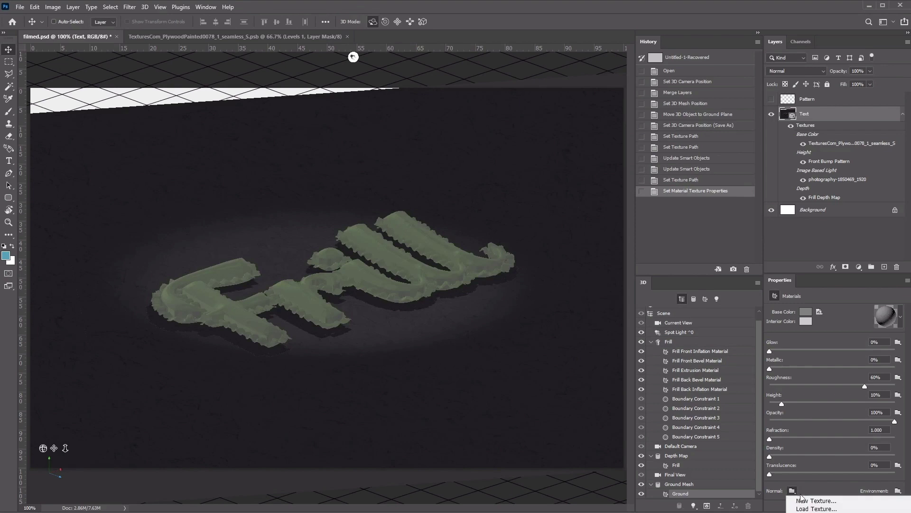
click(805, 500)
drag(785, 280, 835, 43)
click(793, 253)
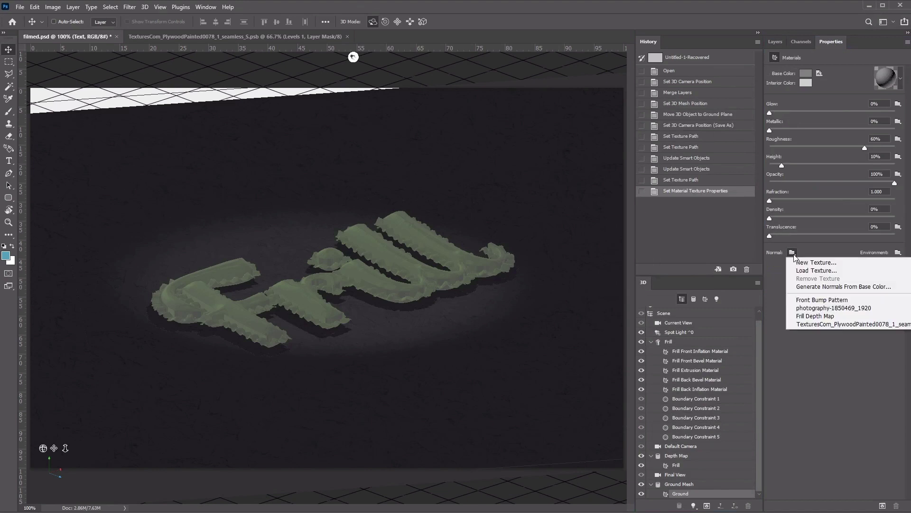
click(847, 287)
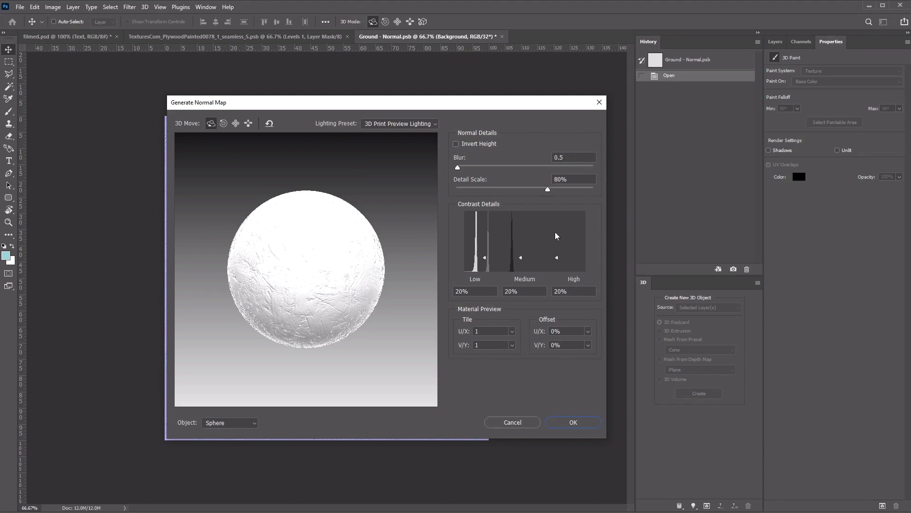
Step: Set the normal map's Blur to 2.5 and Detail Scale to 20%, and inspect the preview on a rotated Cube Wrap
click(571, 156)
text(2.5)
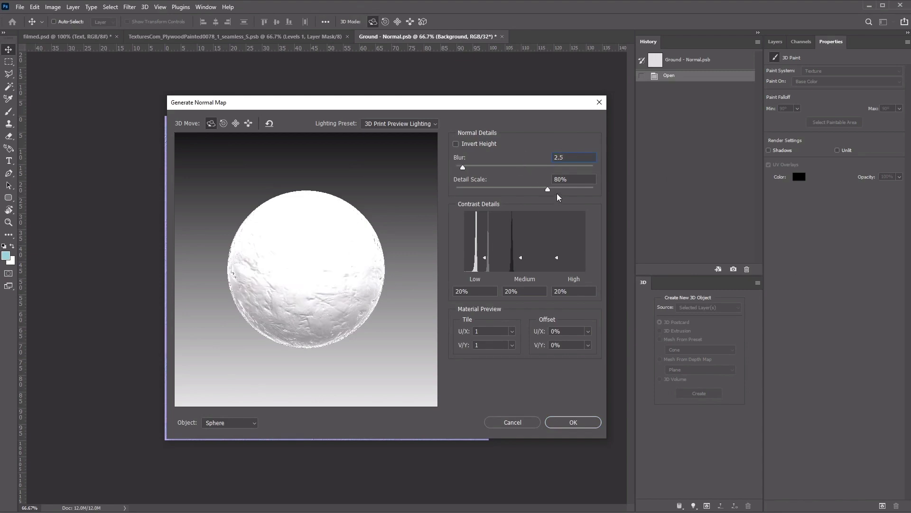
key(Tab)
text(20)
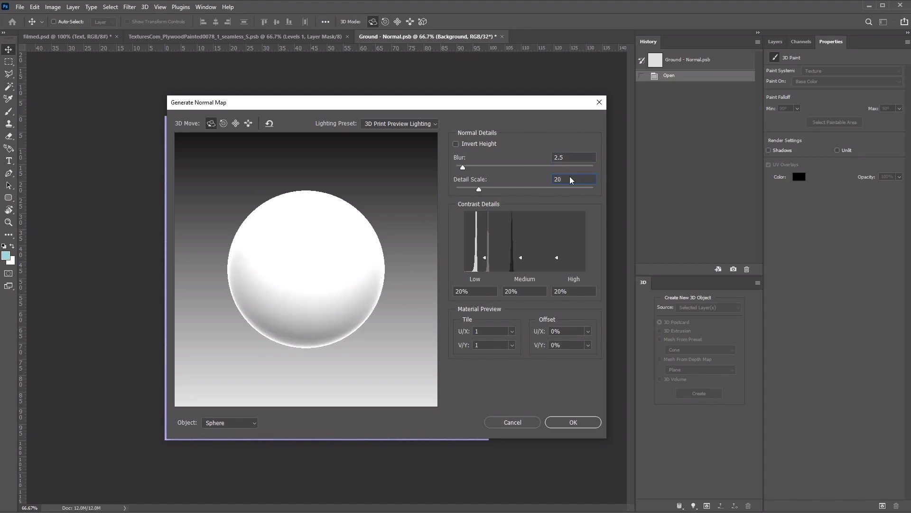
click(253, 424)
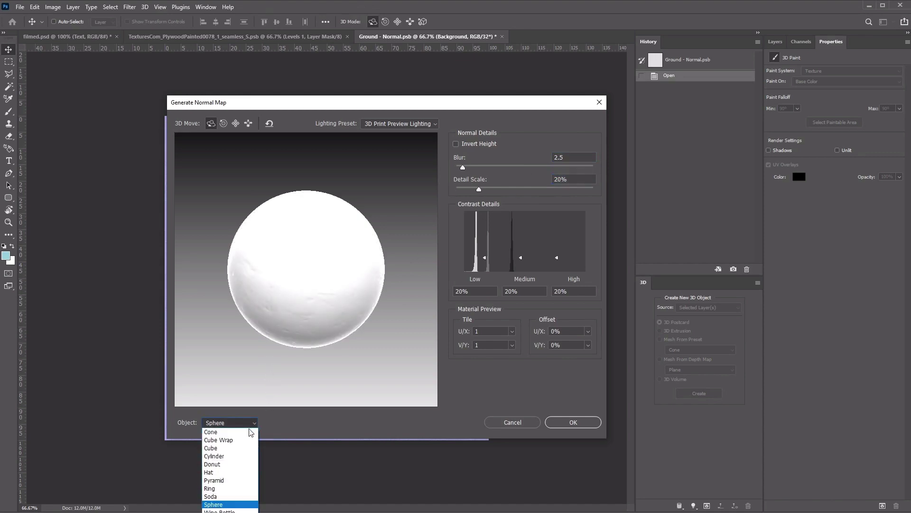
click(246, 439)
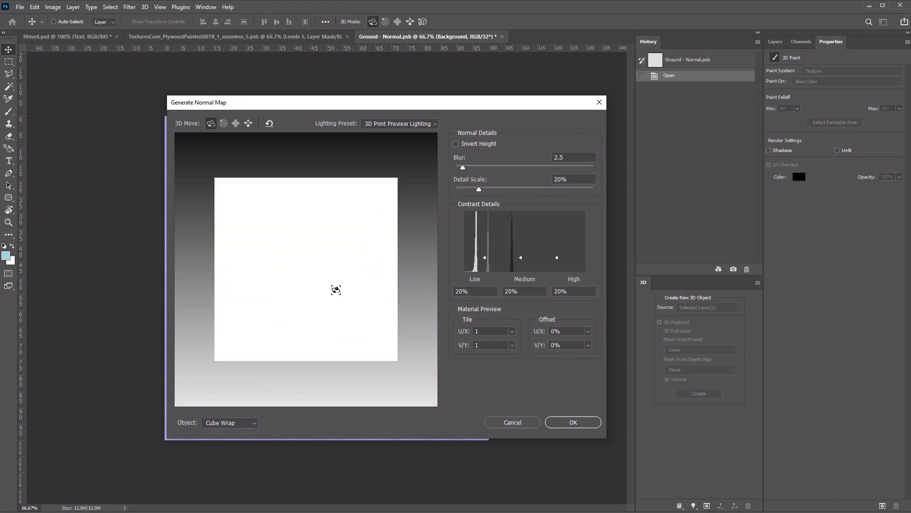
drag(332, 286, 364, 363)
drag(252, 213, 409, 323)
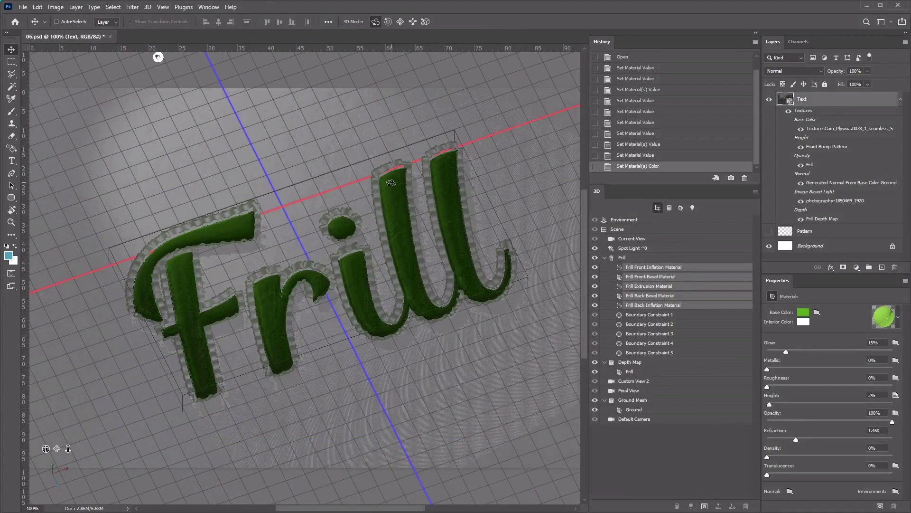
Step: Select all five Frill text mesh materials and lower their interior color intensity to +0.81 stops
click(683, 267)
shift+click(682, 306)
click(804, 323)
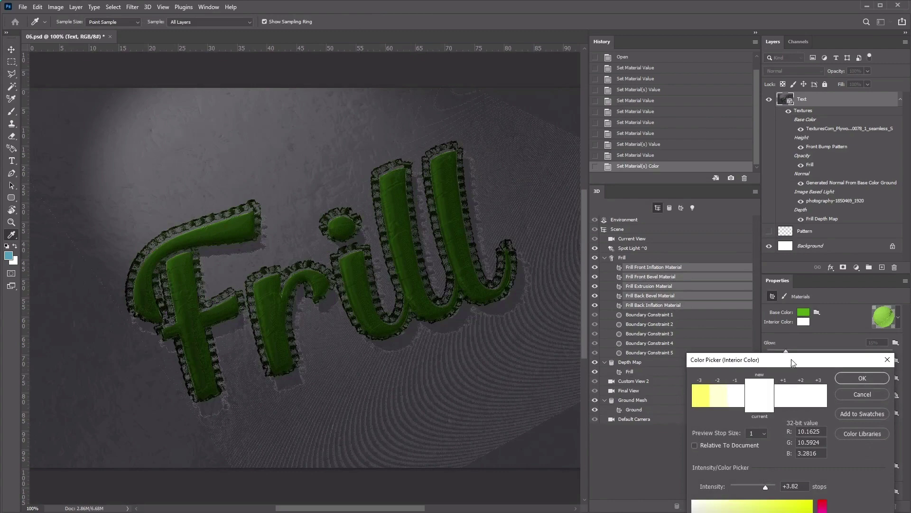
drag(792, 362, 701, 169)
click(611, 203)
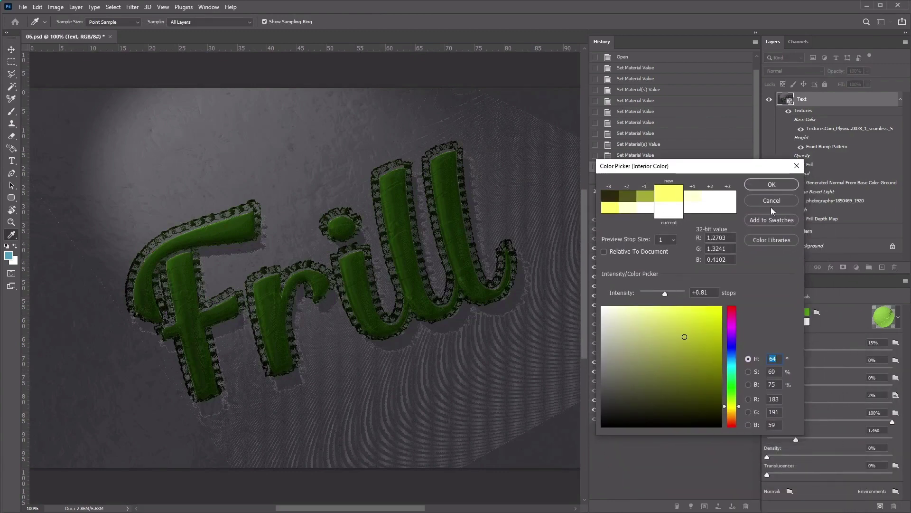
click(782, 186)
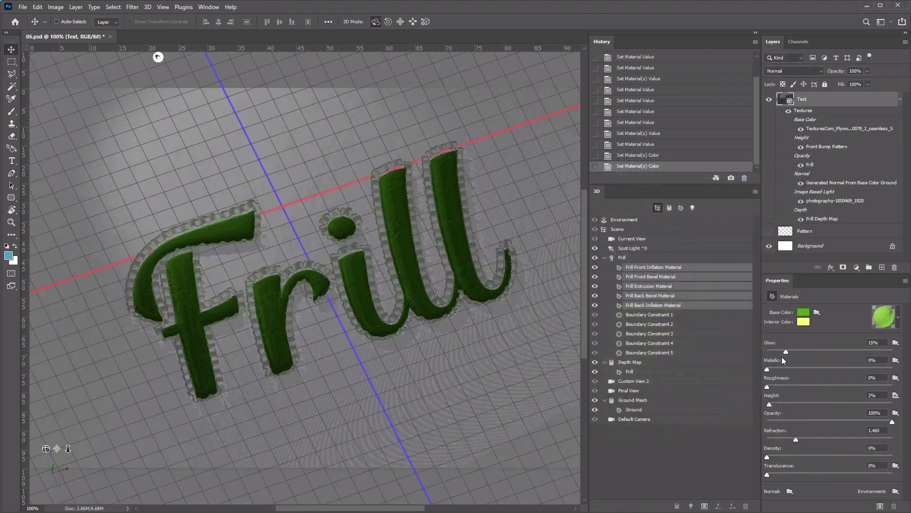
Step: Set the Frill materials' Glow to 15%, then the Frill Back Inflation Material's Metallic to 90% and Roughness to about 5%
mouse_move(784, 353)
mouse_down()
mouse_move(769, 353)
mouse_move(782, 350)
mouse_up()
drag(787, 352, 786, 351)
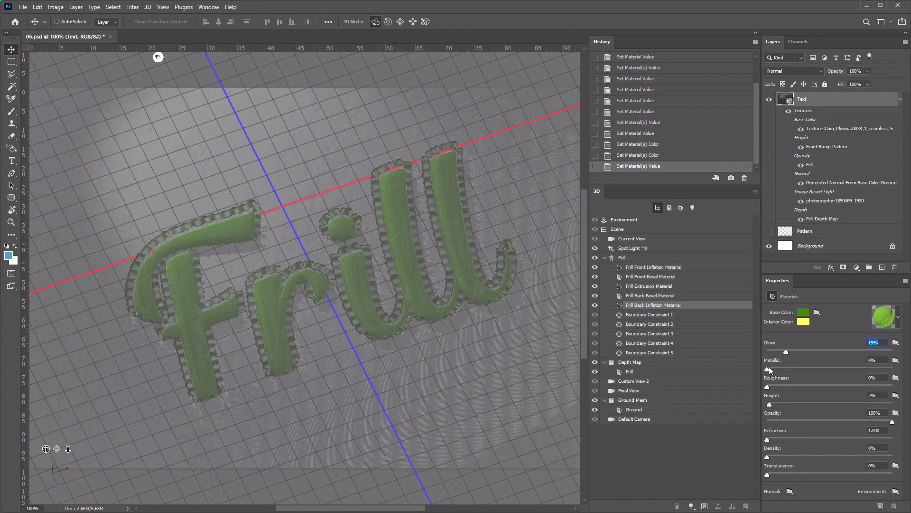
drag(767, 369, 789, 369)
drag(881, 372, 879, 371)
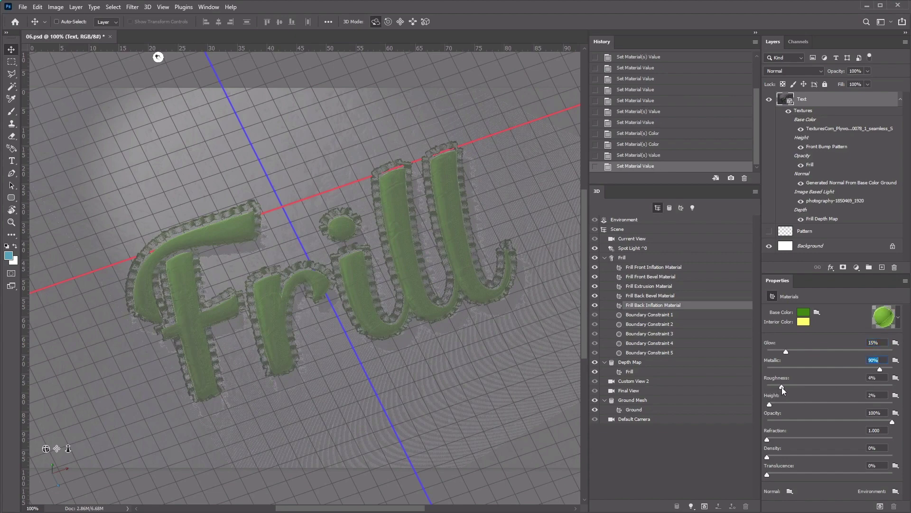
click(786, 388)
Step: Raise the interior color intensity of the Depth Map's Frill material to +1.48 stops
click(636, 373)
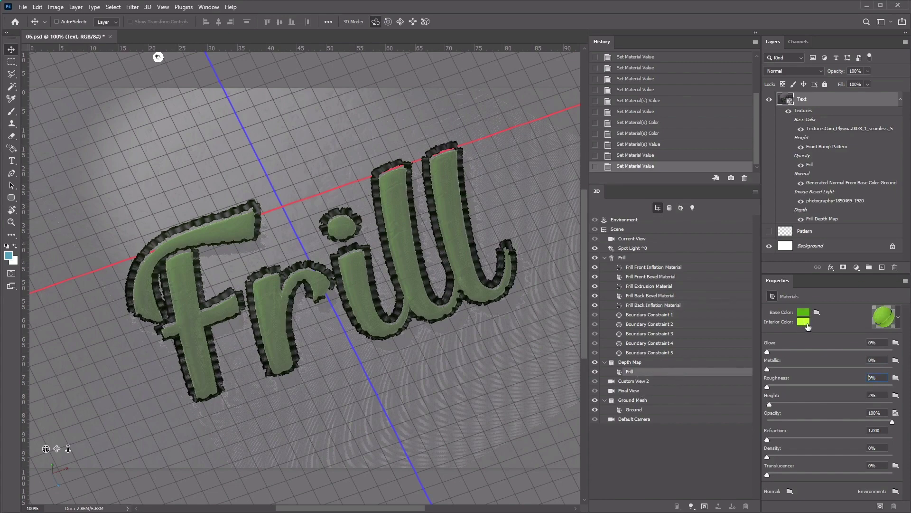
click(806, 323)
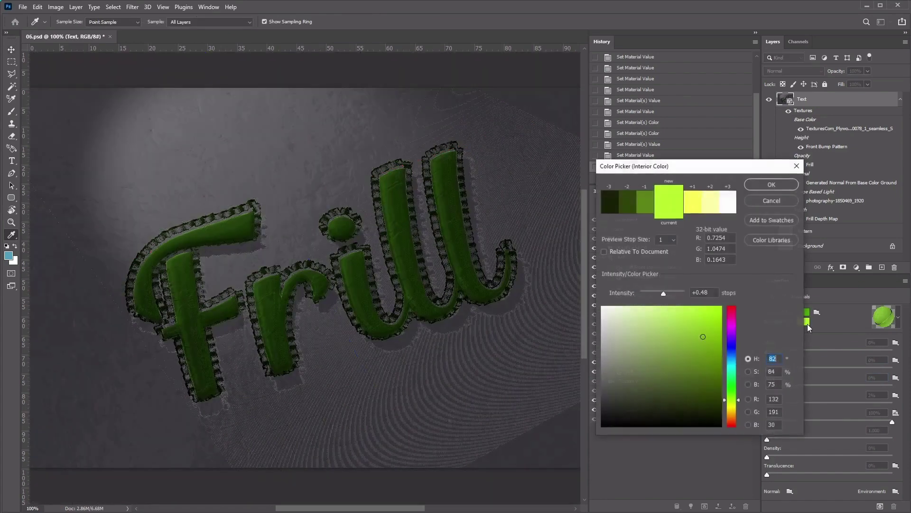
click(692, 201)
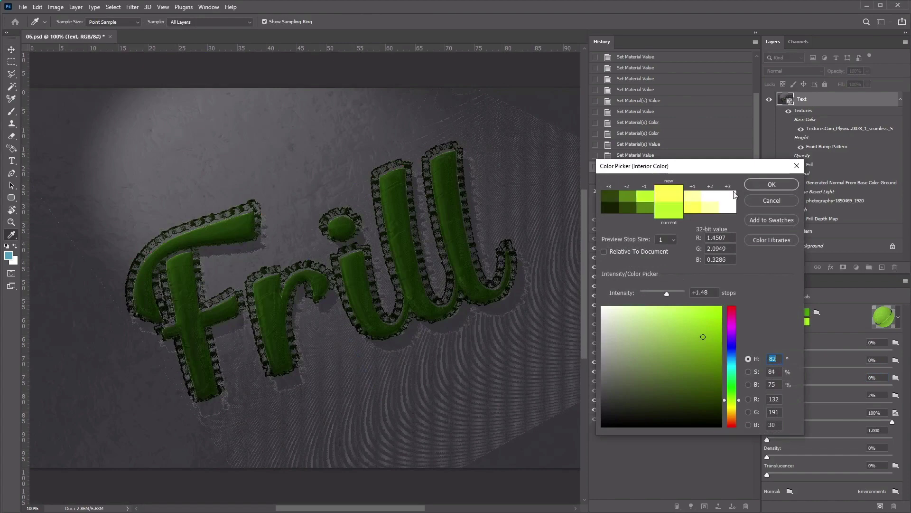
click(771, 185)
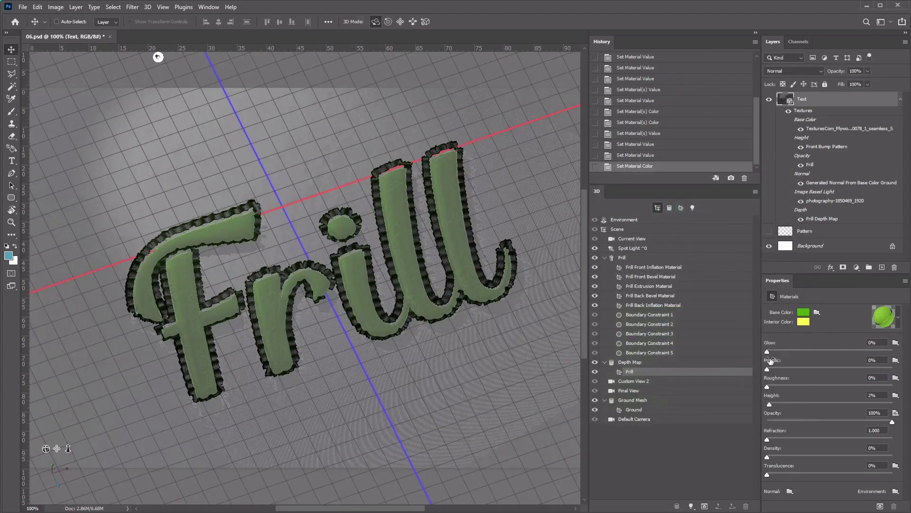
Step: Set the Depth Map's Frill material to Glow 15%, Metallic 90% and Roughness 5%
drag(767, 352, 785, 352)
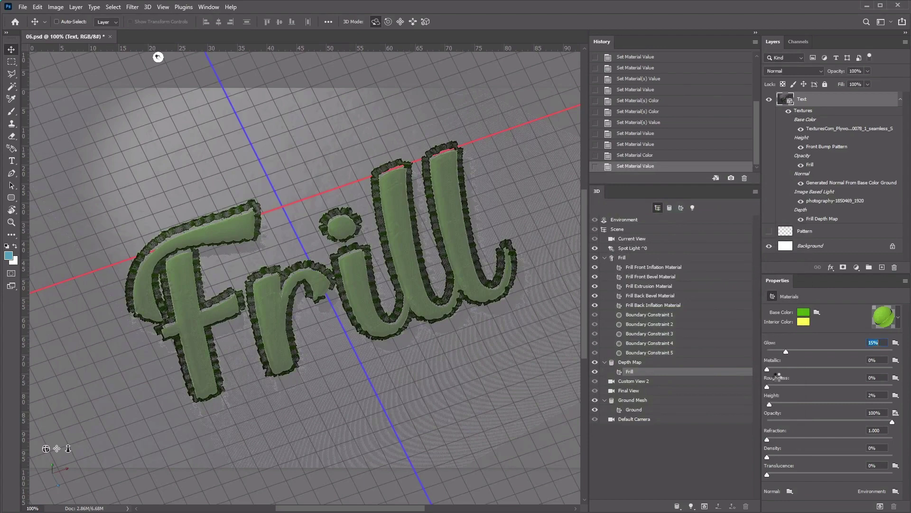
click(871, 368)
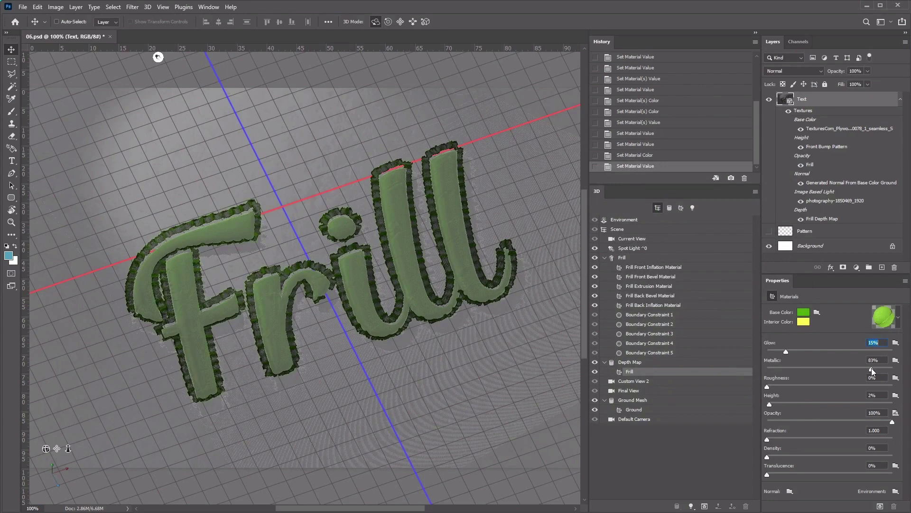
drag(879, 372, 880, 372)
drag(767, 389, 770, 388)
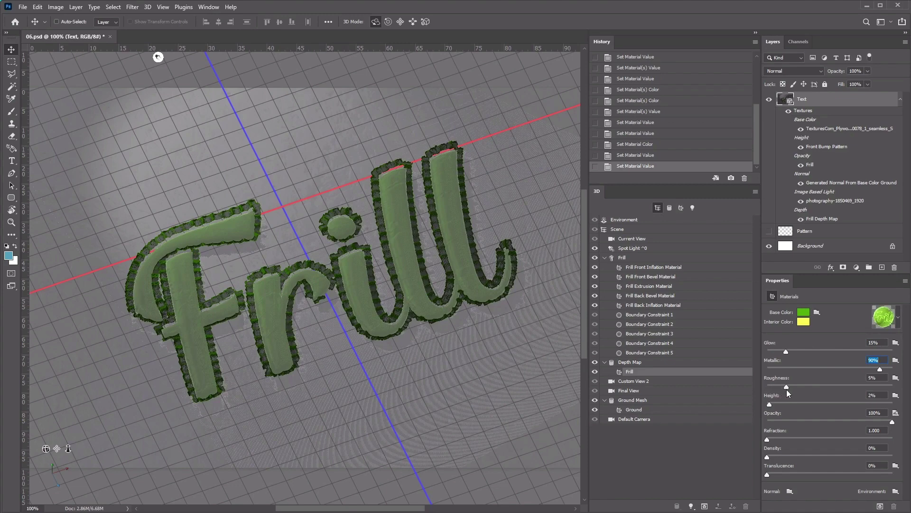
drag(787, 389, 786, 389)
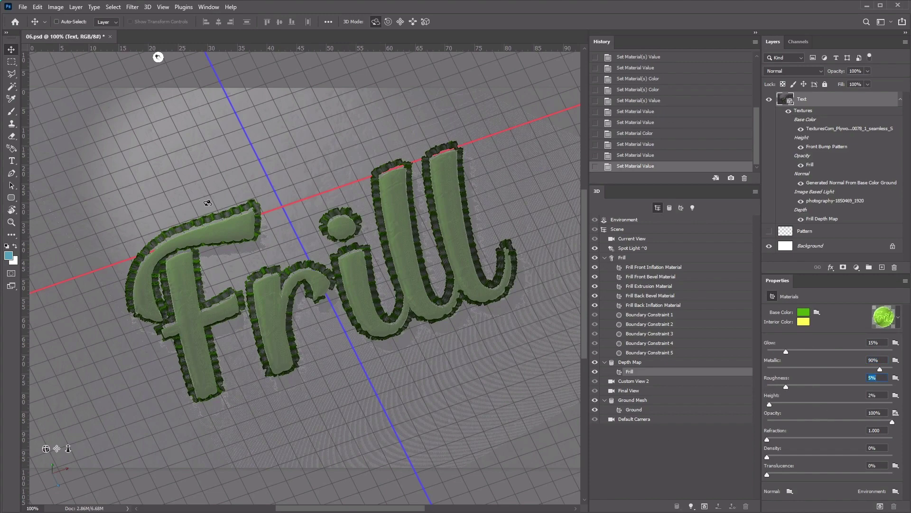
Step: Select the scene's Current View camera and bring up the commands for the 3D layer
click(652, 248)
click(629, 239)
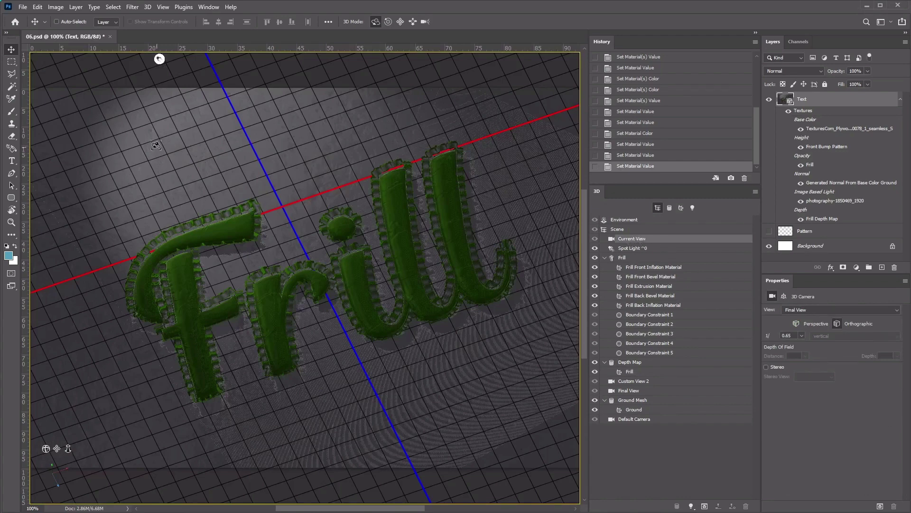
click(150, 8)
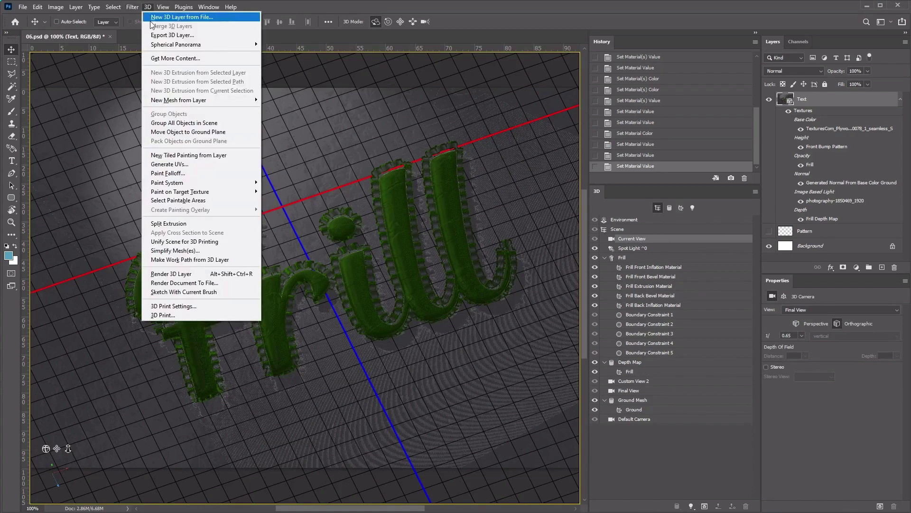